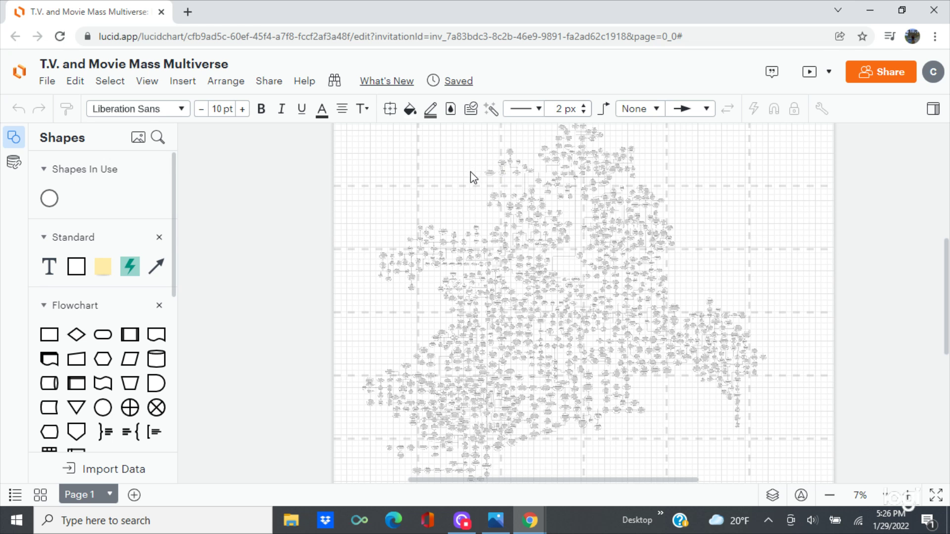
- Zoom in from the 7% overview and pan toward The Americans and Beverly Hills, 90210
{"action": "left_click", "coordinate": [891, 496]}
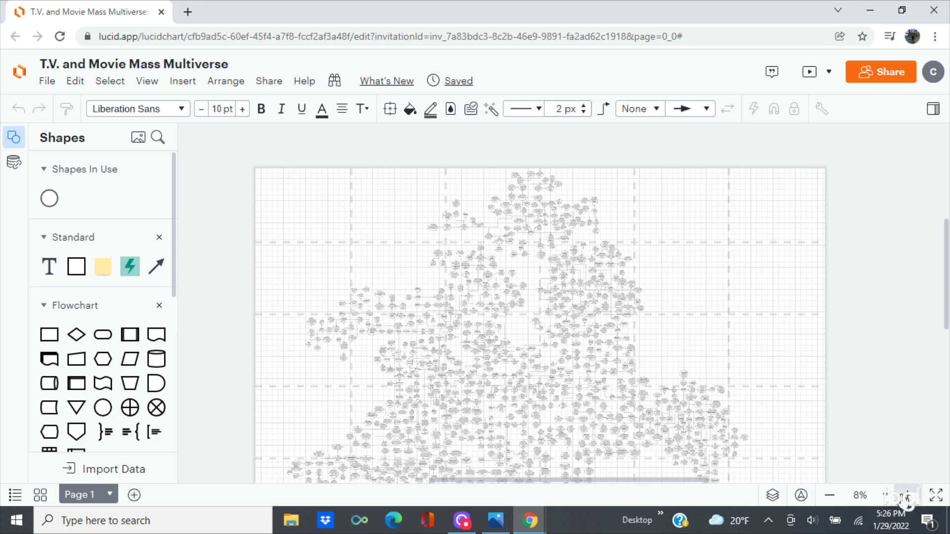
{"action": "left_click", "coordinate": [892, 497]}
{"action": "left_click", "coordinate": [893, 497]}
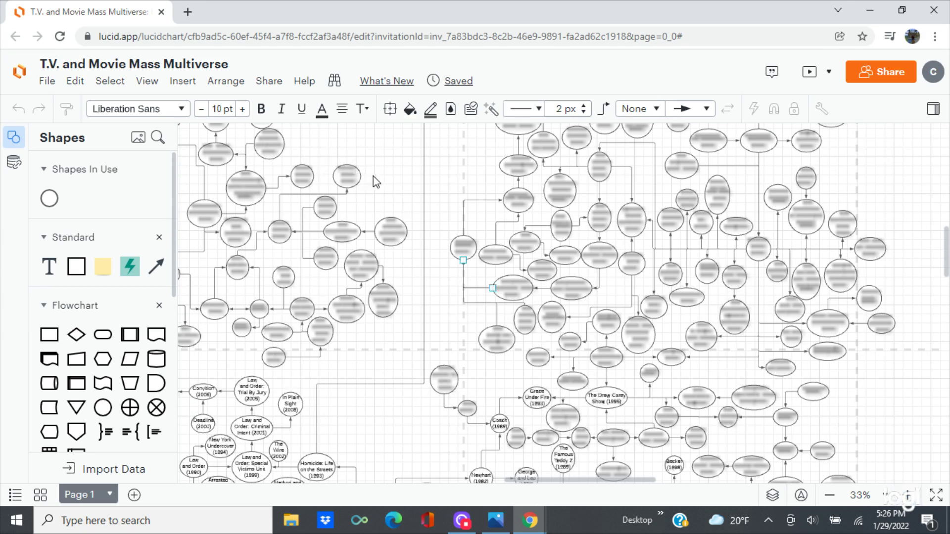
{"action": "scroll", "coordinate": [374, 180], "scroll_direction": "left", "scroll_amount": 6}
{"action": "scroll", "coordinate": [725, 271], "scroll_direction": "left", "scroll_amount": 2}
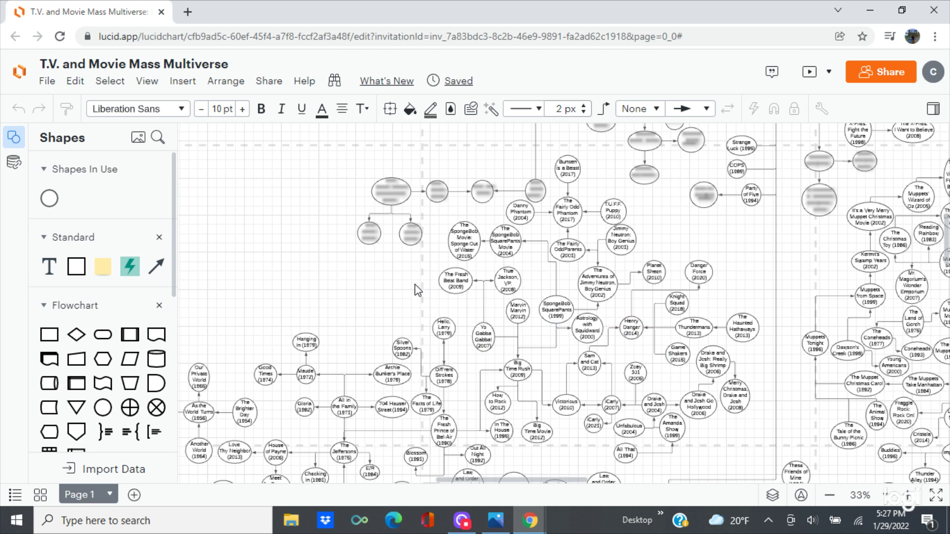
{"action": "scroll", "coordinate": [440, 304], "scroll_direction": "up", "scroll_amount": 3}
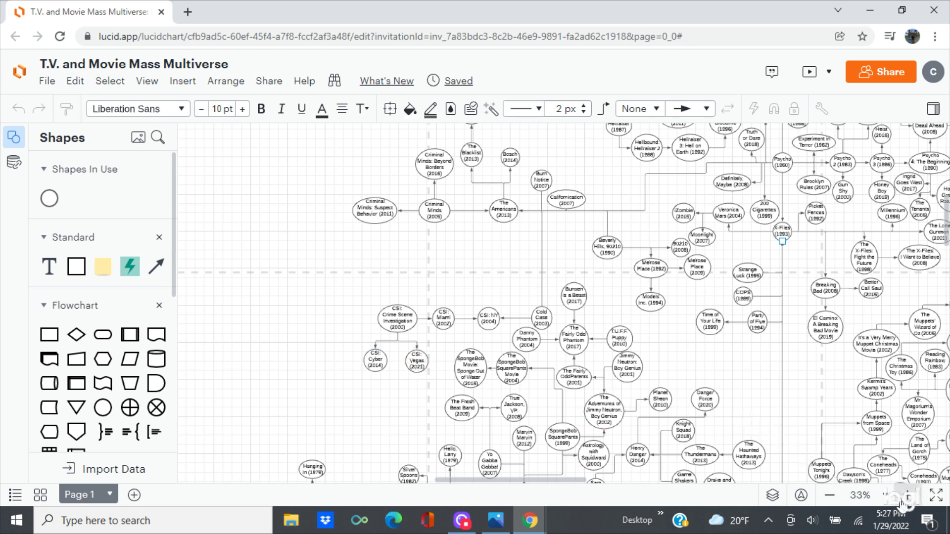
{"action": "scroll", "coordinate": [564, 297], "scroll_direction": "up", "scroll_amount": 5}
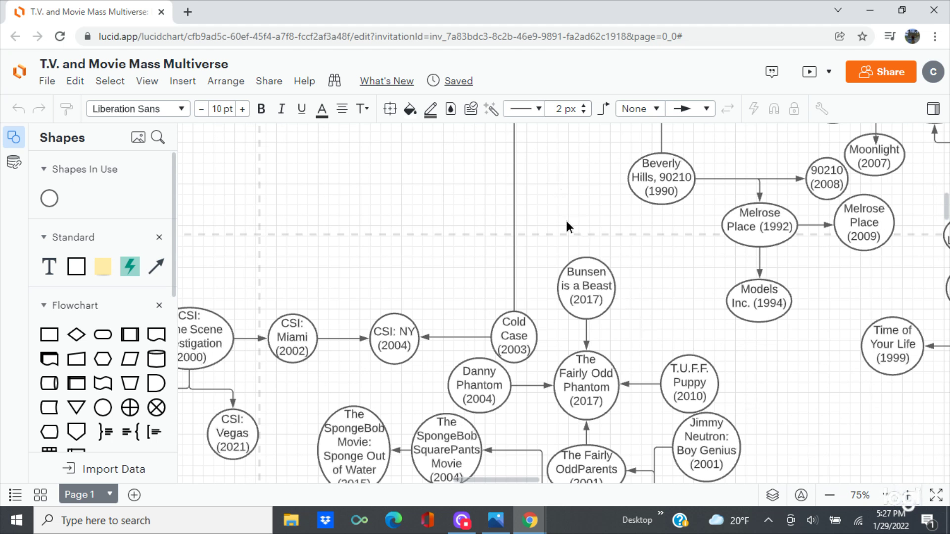
{"action": "scroll", "coordinate": [569, 232], "scroll_direction": "up", "scroll_amount": 5}
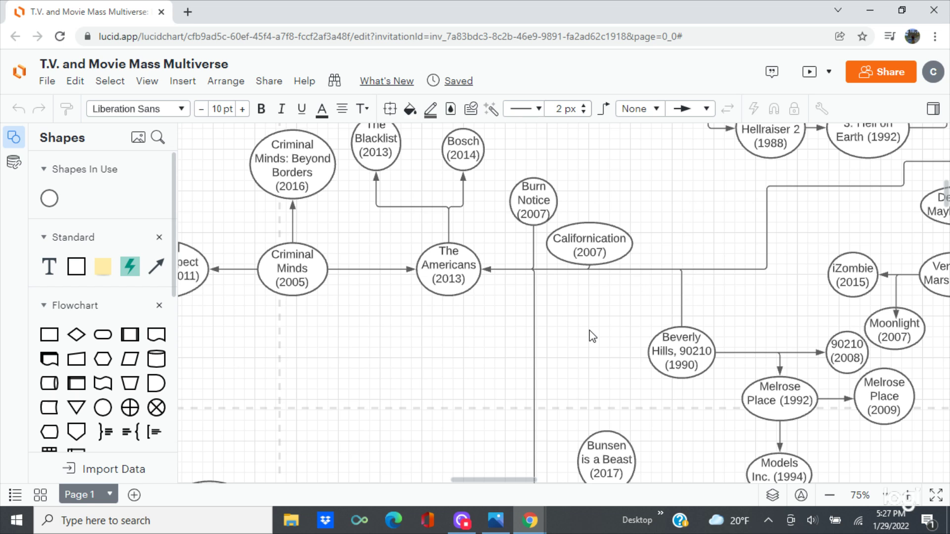
- Lower the playback volume
{"action": "mouse_move", "coordinate": [531, 517]}
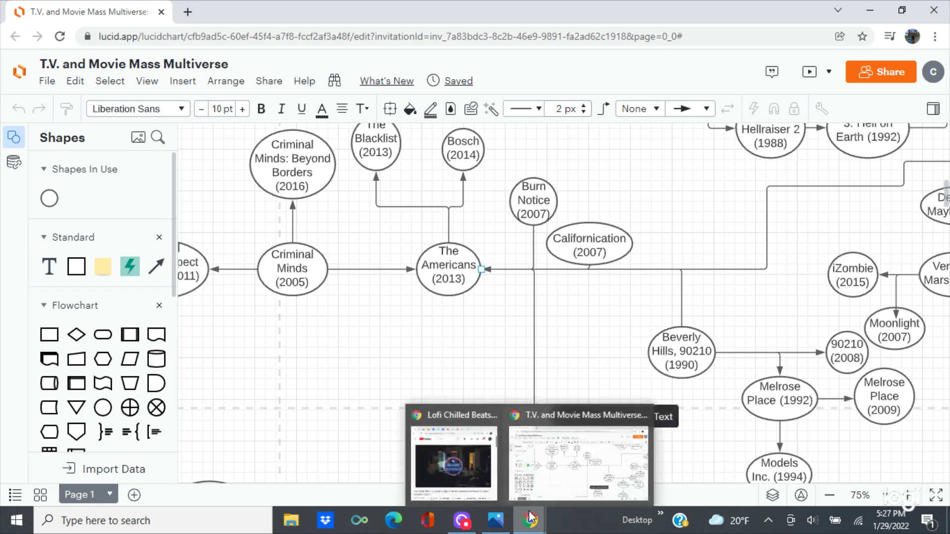
{"action": "key", "text": "XF86AudioLowerVolume"}
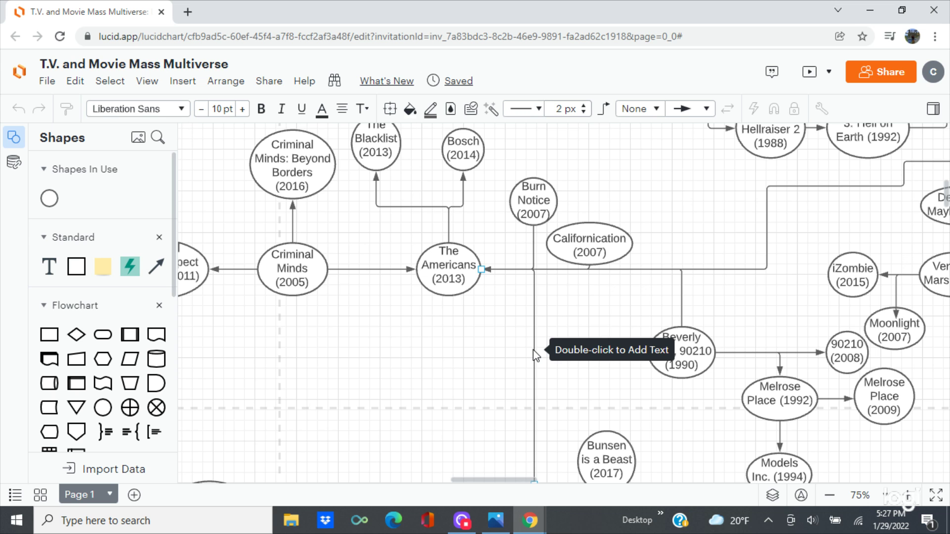
{"action": "mouse_move", "coordinate": [496, 523]}
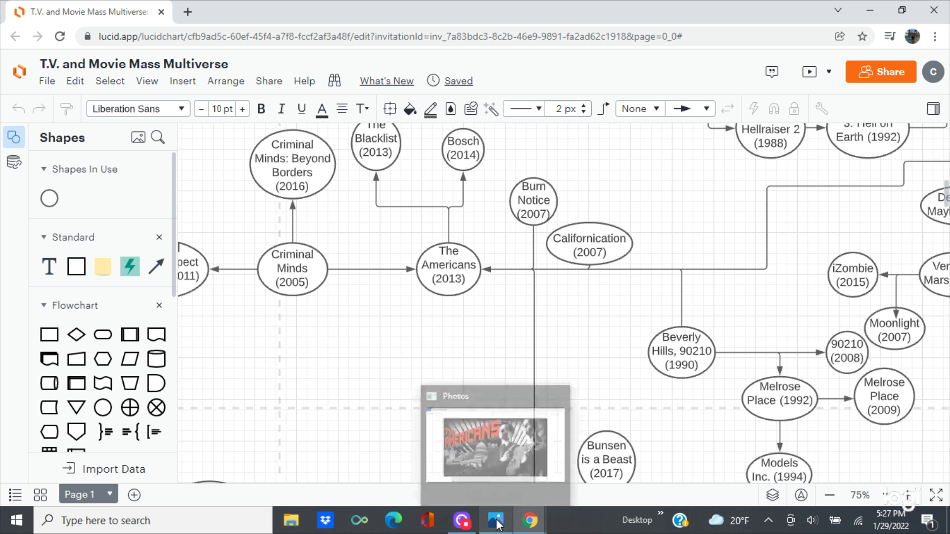
{"action": "left_click", "coordinate": [478, 473]}
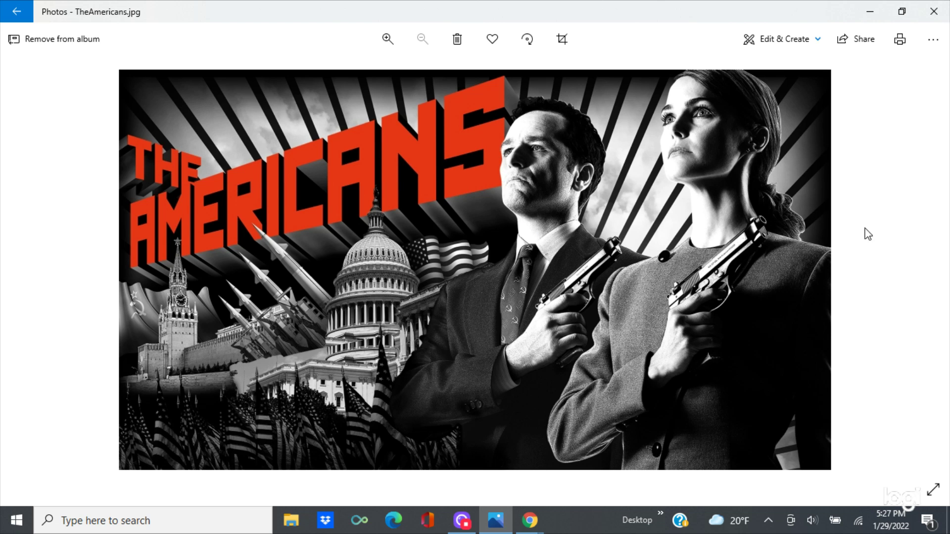
{"action": "mouse_move", "coordinate": [920, 265]}
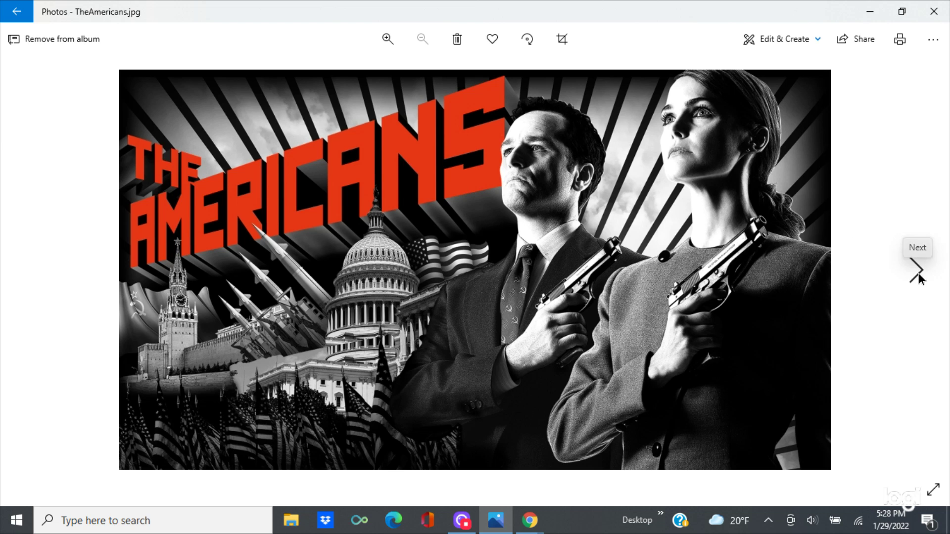
{"action": "left_click", "coordinate": [918, 270]}
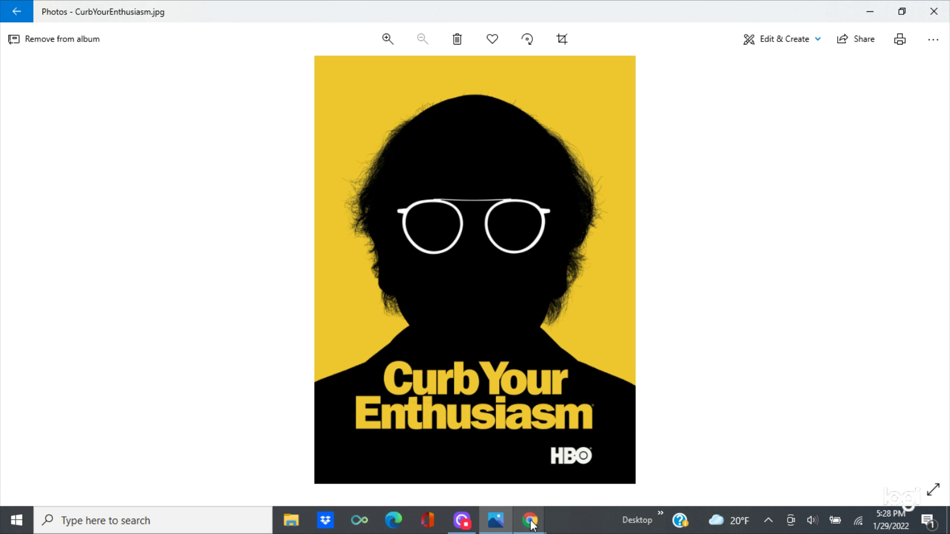
{"action": "left_click", "coordinate": [554, 464]}
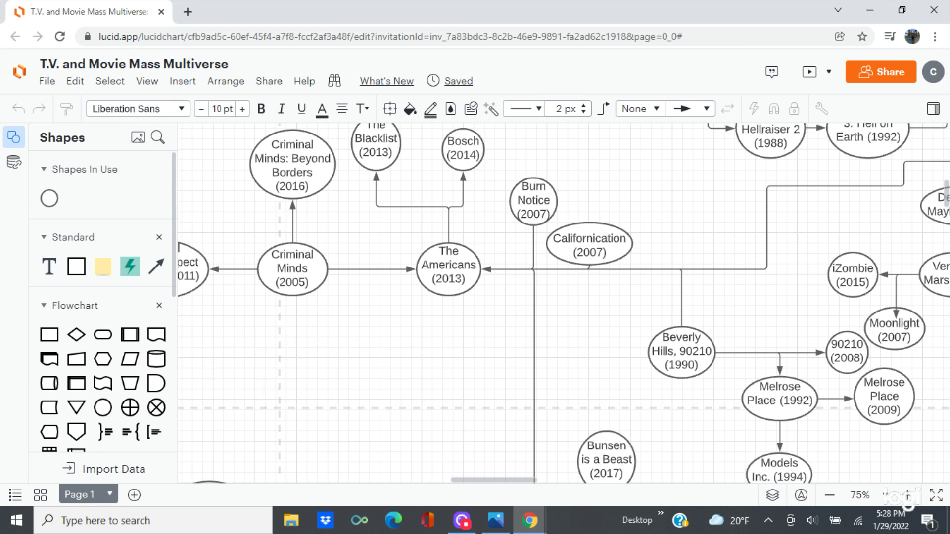
- Drop a circle below Californication and label it 'Curb Your Enthusiasm (2000)'
{"action": "mouse_move", "coordinate": [103, 408]}
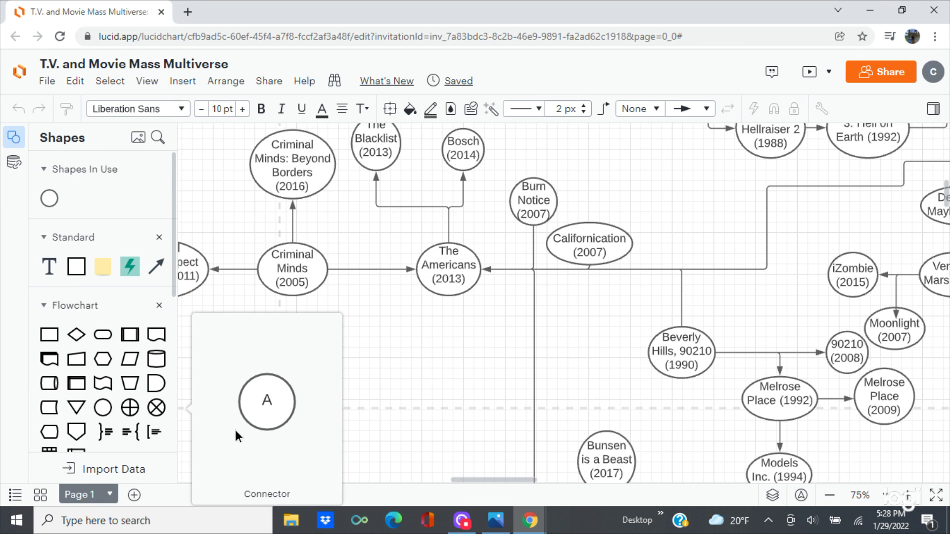
{"action": "left_click_drag", "start_coordinate": [244, 429], "coordinate": [243, 429]}
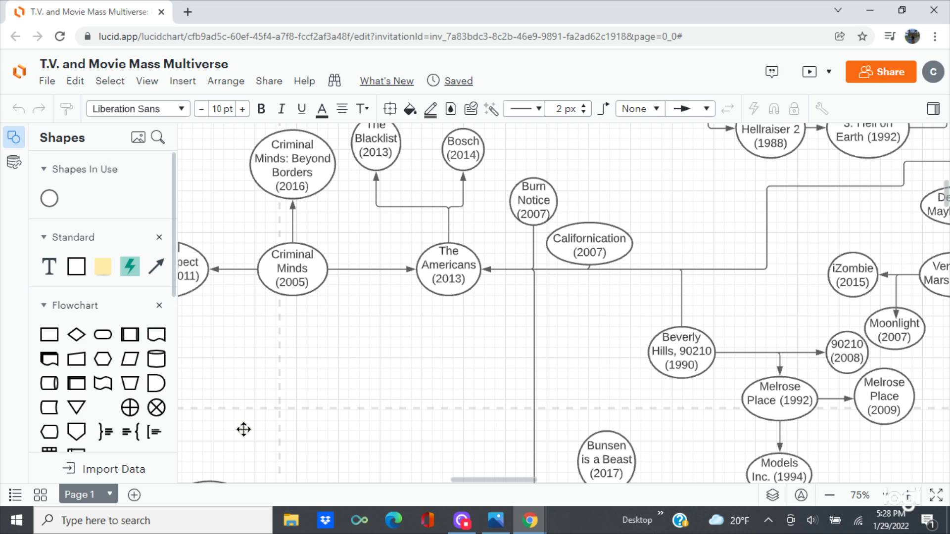
{"action": "mouse_move", "coordinate": [243, 430]}
{"action": "left_mouse_down"}
{"action": "mouse_move", "coordinate": [389, 375]}
{"action": "mouse_move", "coordinate": [563, 350]}
{"action": "mouse_move", "coordinate": [585, 336]}
{"action": "left_mouse_up"}
{"action": "type", "text": "Cur"}
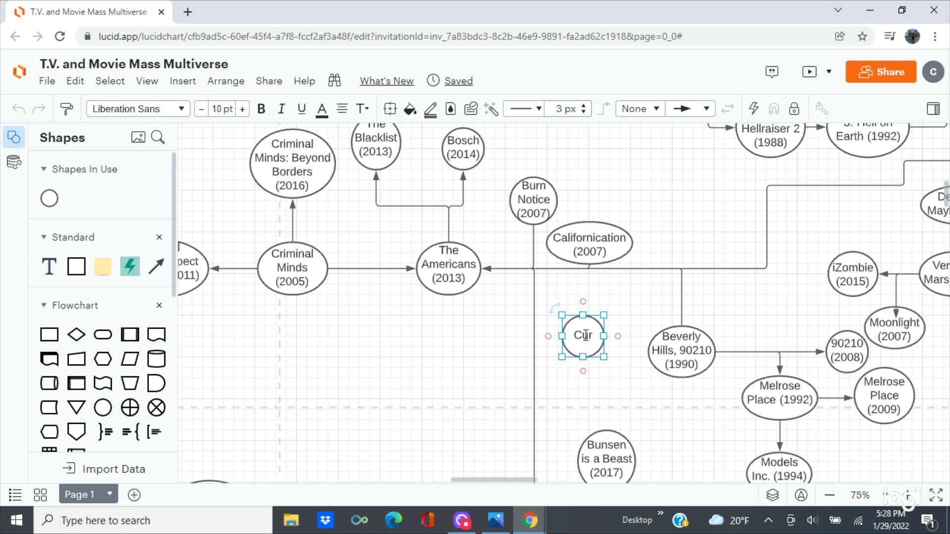
{"action": "type", "text": "b You"}
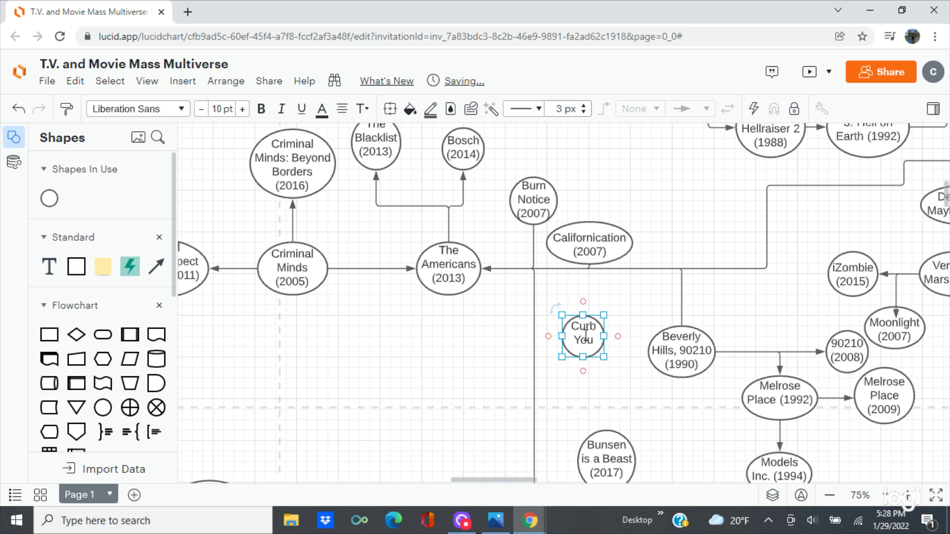
{"action": "type", "text": "r En"}
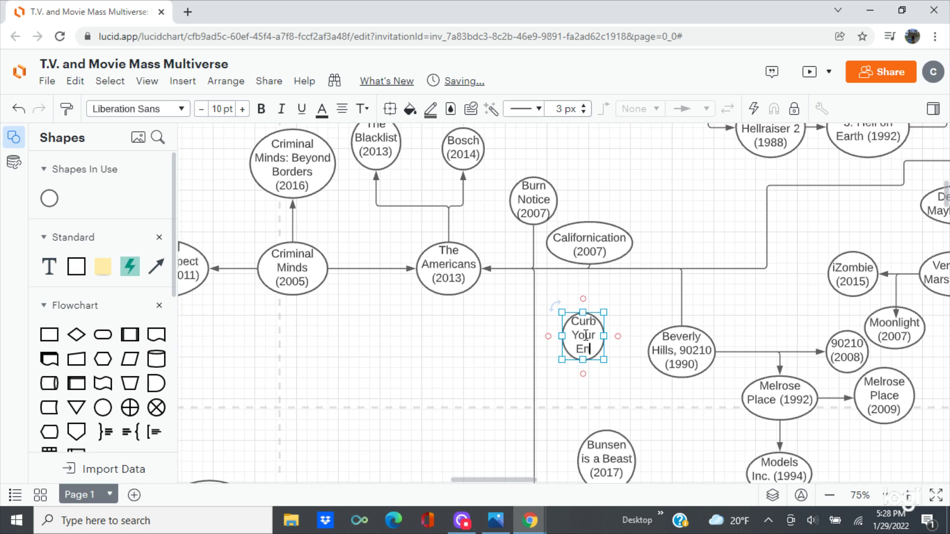
{"action": "type", "text": "tj"}
{"action": "key", "text": "BackSpace"}
{"action": "type", "text": "husia"}
{"action": "type", "text": "sm"}
{"action": "type", "text": " ("}
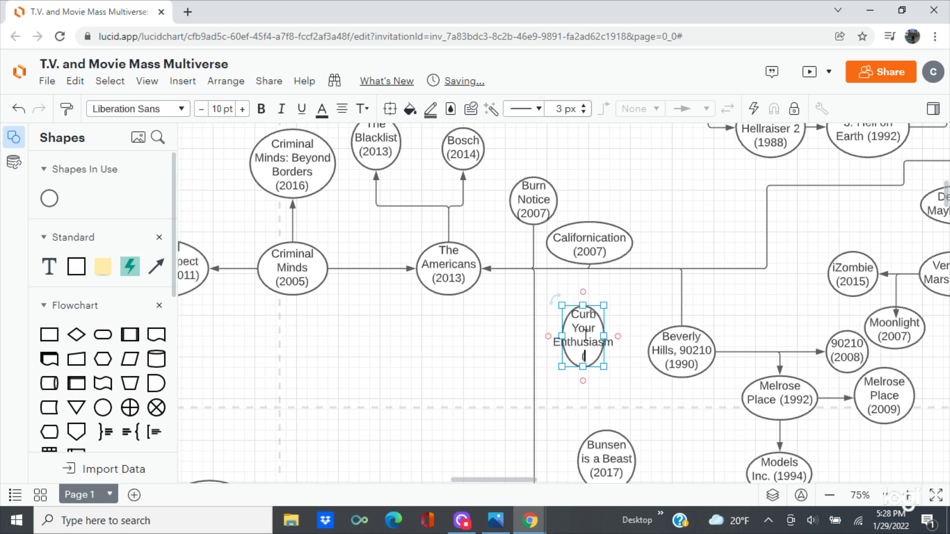
{"action": "type", "text": "2000)"}
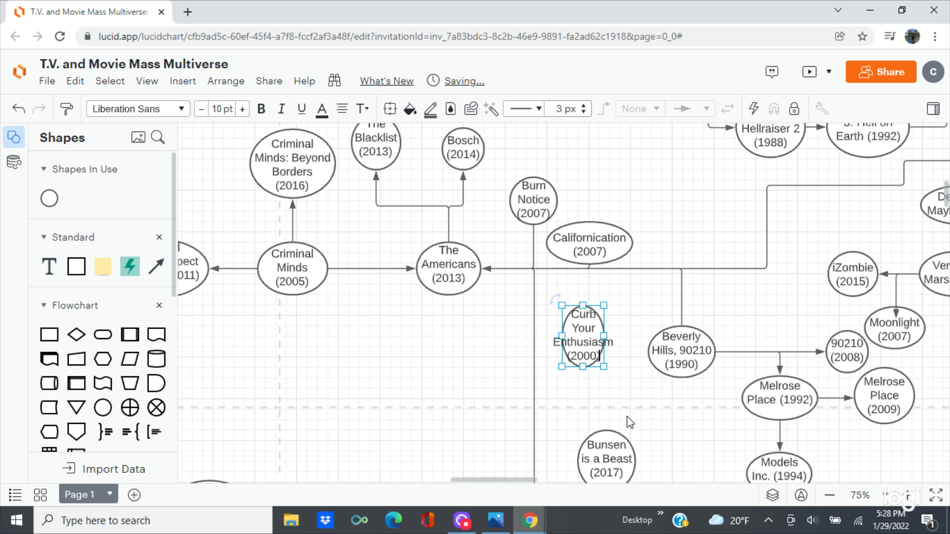
{"action": "left_click", "coordinate": [614, 398]}
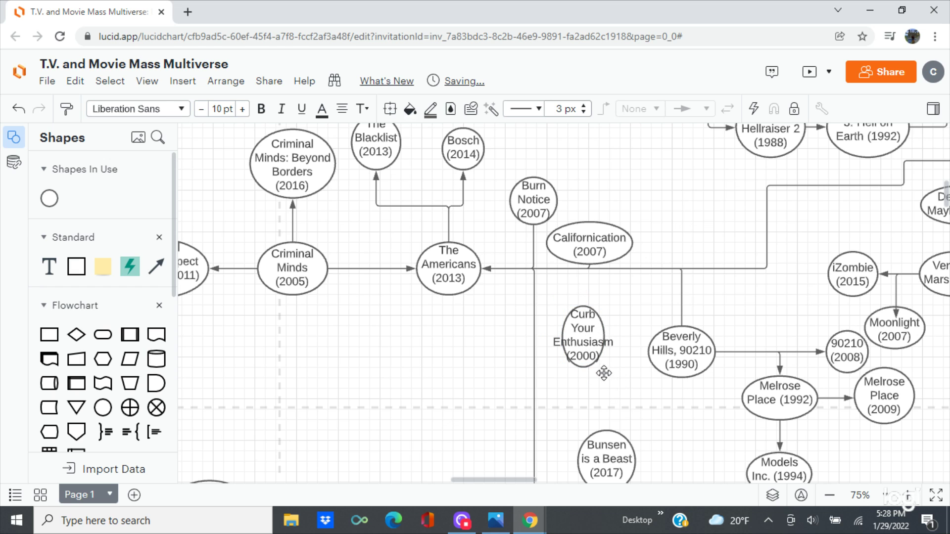
{"action": "left_click", "coordinate": [601, 365]}
- Widen the Curb Your Enthusiasm ellipse, connect it from The Americans, and shift it up
{"action": "left_click_drag", "start_coordinate": [604, 367], "coordinate": [642, 363]}
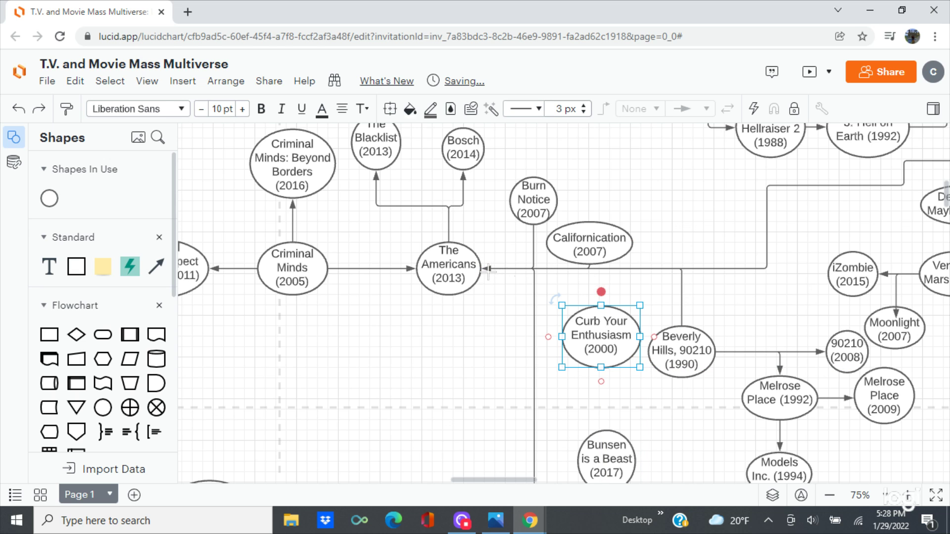
{"action": "left_click_drag", "start_coordinate": [489, 268], "coordinate": [488, 269]}
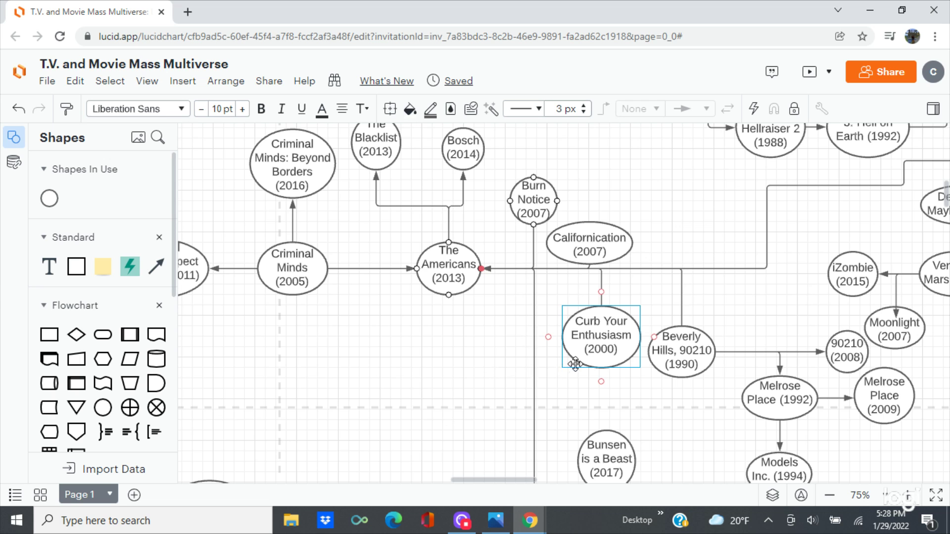
{"action": "left_click_drag", "start_coordinate": [602, 340], "coordinate": [592, 323]}
- Nudge the ellipse directly beneath Californication and clear the selection
{"action": "left_click", "coordinate": [662, 201]}
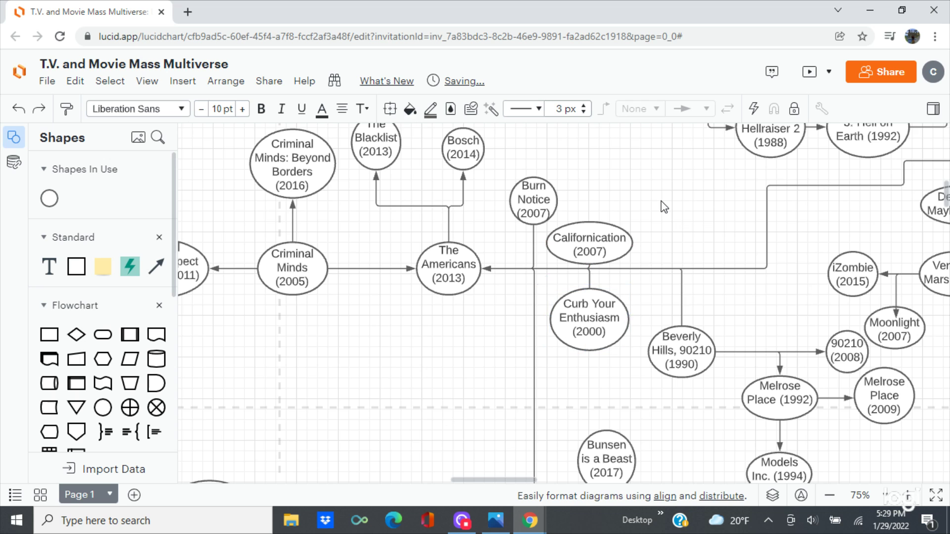
{"action": "left_click_drag", "start_coordinate": [598, 317], "coordinate": [591, 311]}
{"action": "left_click", "coordinate": [679, 188]}
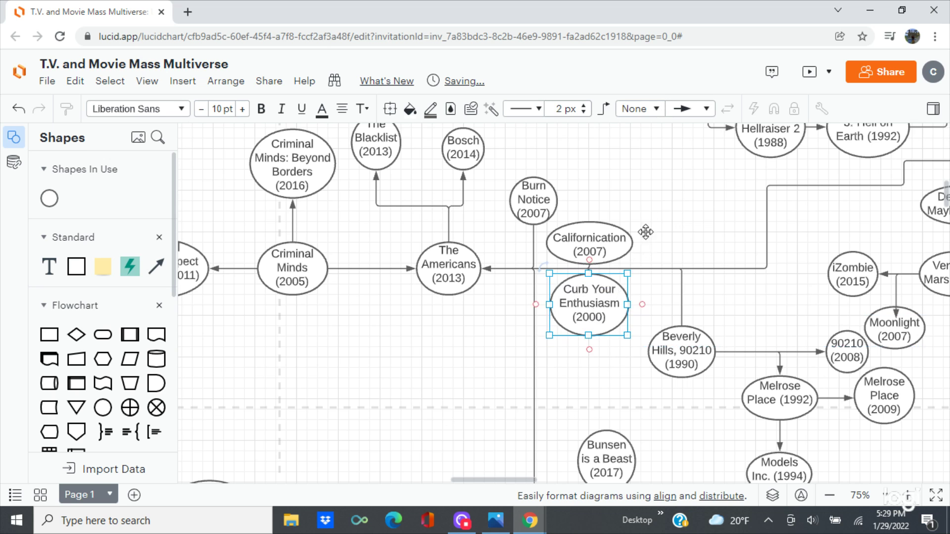
{"action": "left_click", "coordinate": [721, 199]}
{"action": "left_click", "coordinate": [664, 269]}
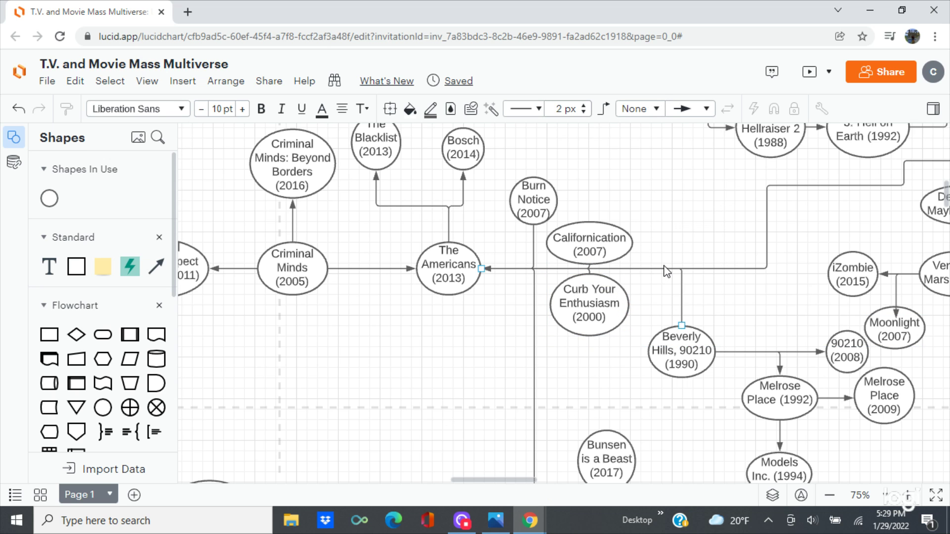
{"action": "left_click", "coordinate": [701, 250]}
{"action": "left_click", "coordinate": [496, 520]}
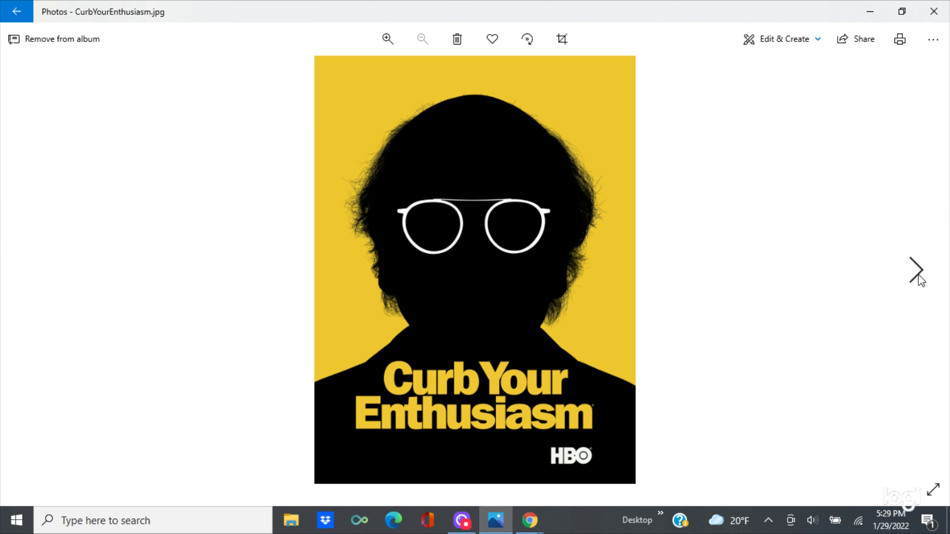
{"action": "left_click", "coordinate": [919, 275]}
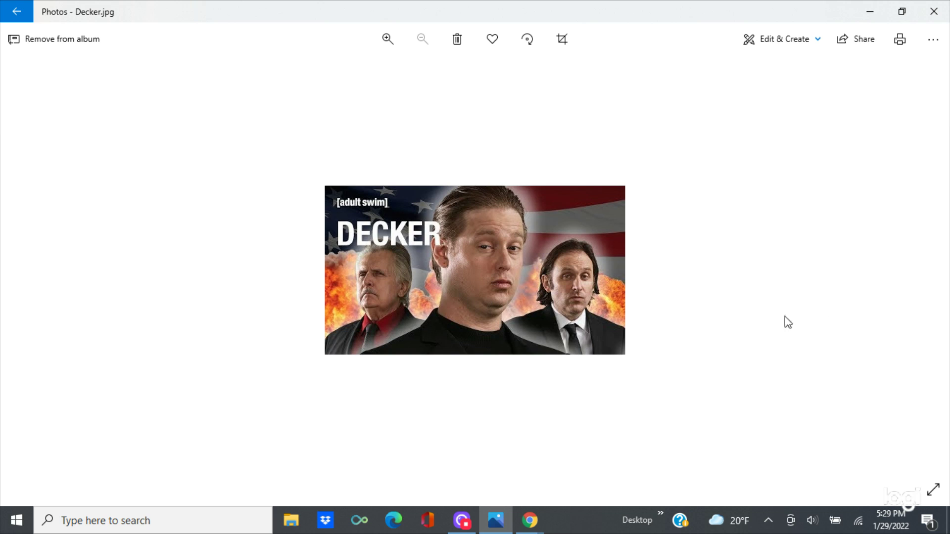
{"action": "mouse_move", "coordinate": [540, 528]}
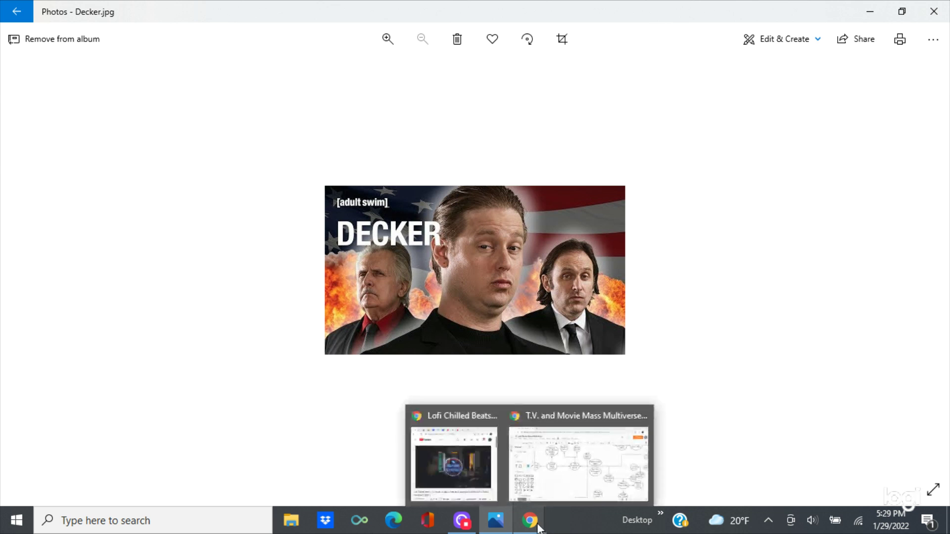
{"action": "left_click", "coordinate": [566, 439]}
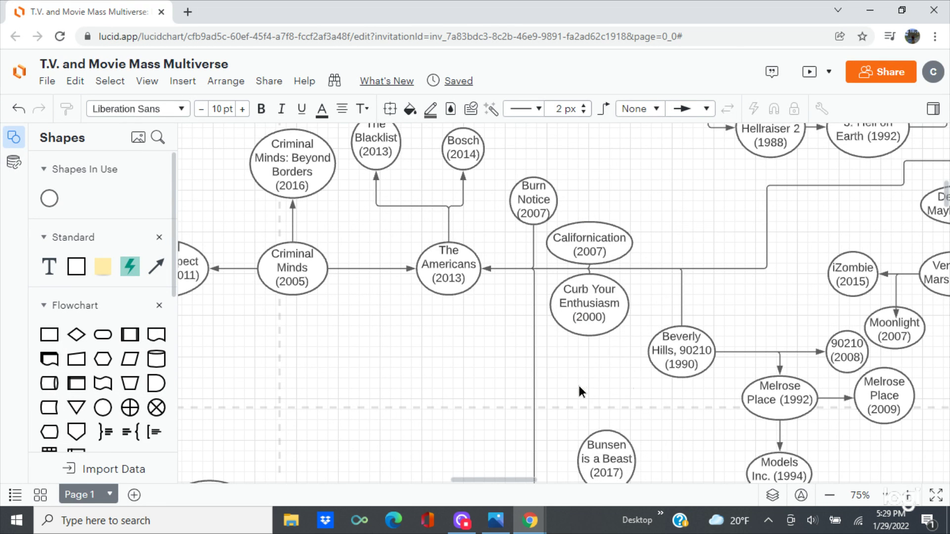
- Place a circle above The Americans (2013) labelled 'Decker' with '(2014)' on a second line
{"action": "scroll", "coordinate": [601, 384], "scroll_direction": "right", "scroll_amount": 3}
{"action": "scroll", "coordinate": [601, 384], "scroll_direction": "up", "scroll_amount": 1}
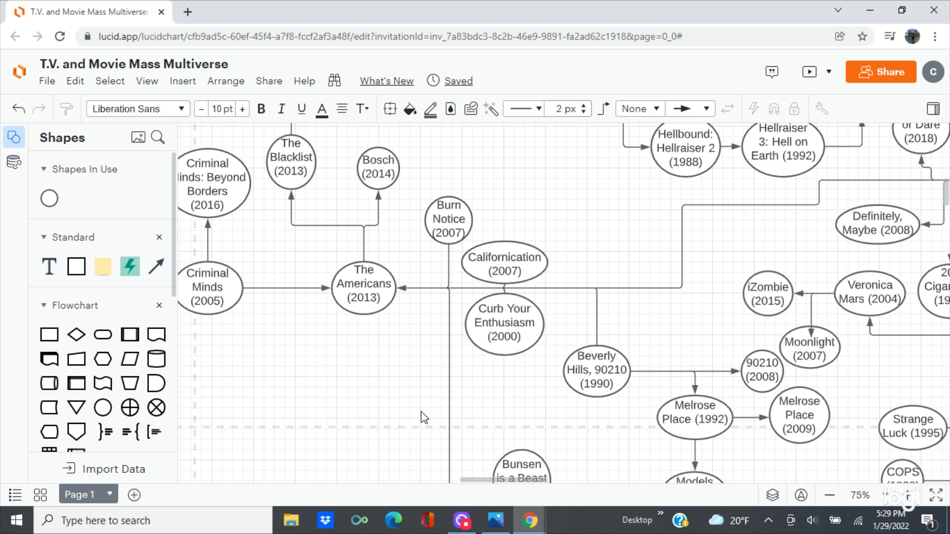
{"action": "mouse_move", "coordinate": [334, 398]}
{"action": "left_mouse_down"}
{"action": "mouse_move", "coordinate": [426, 389]}
{"action": "mouse_move", "coordinate": [426, 487]}
{"action": "left_mouse_up"}
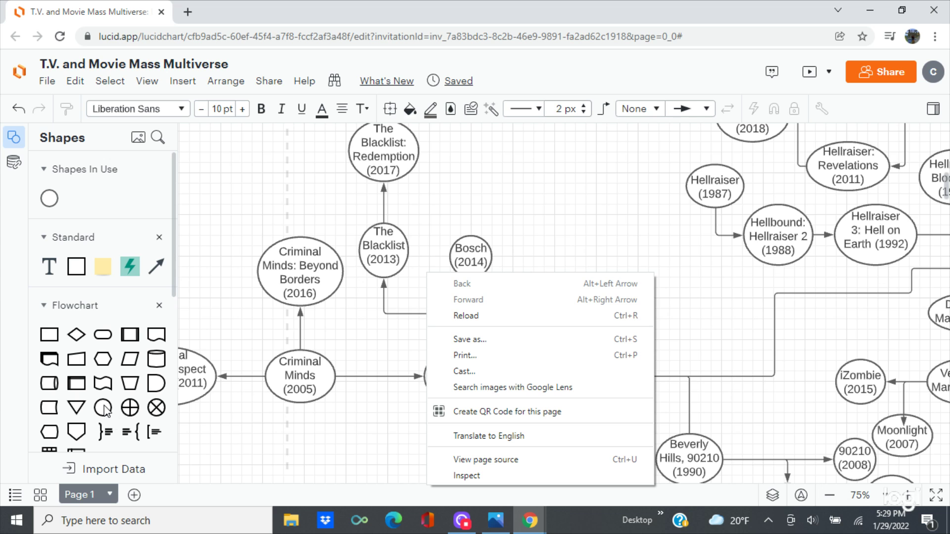
{"action": "left_click", "coordinate": [370, 334]}
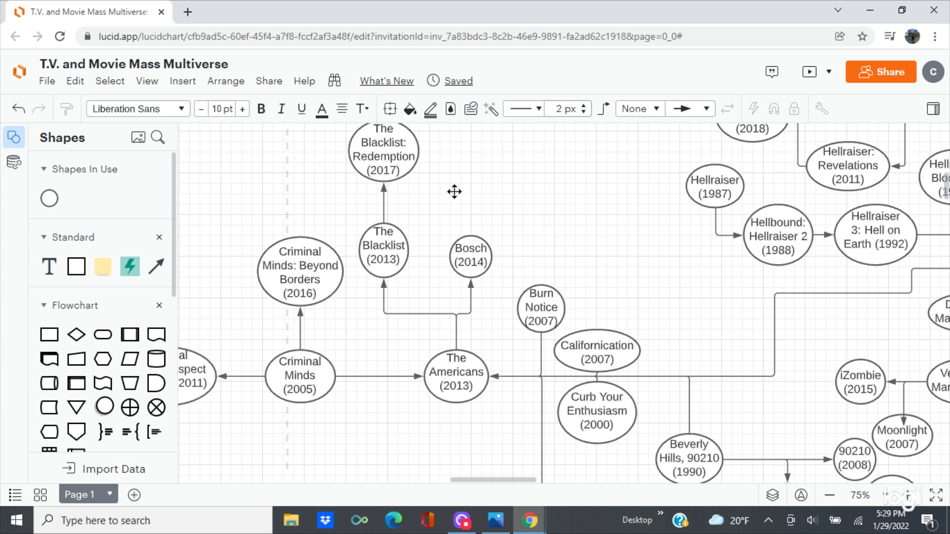
{"action": "left_click_drag", "start_coordinate": [454, 191], "coordinate": [454, 192]}
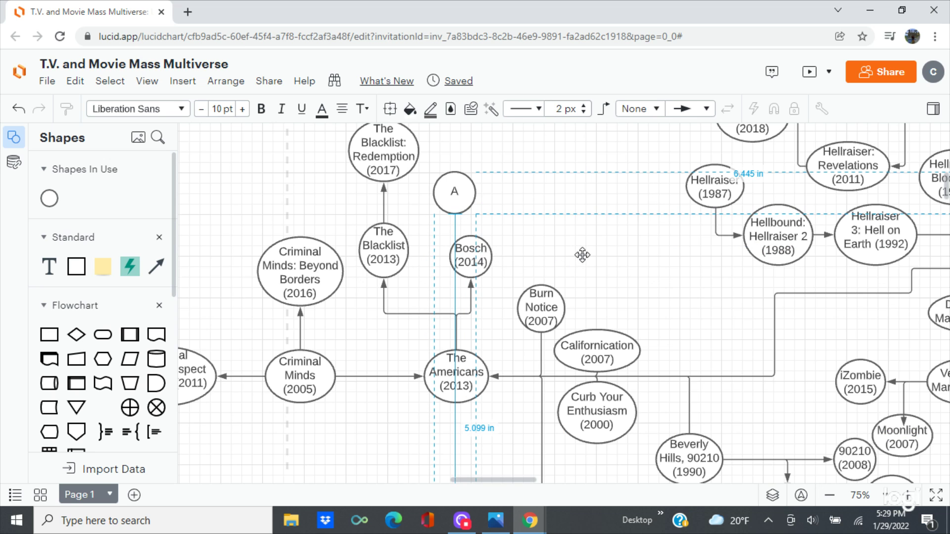
{"action": "left_click", "coordinate": [450, 203]}
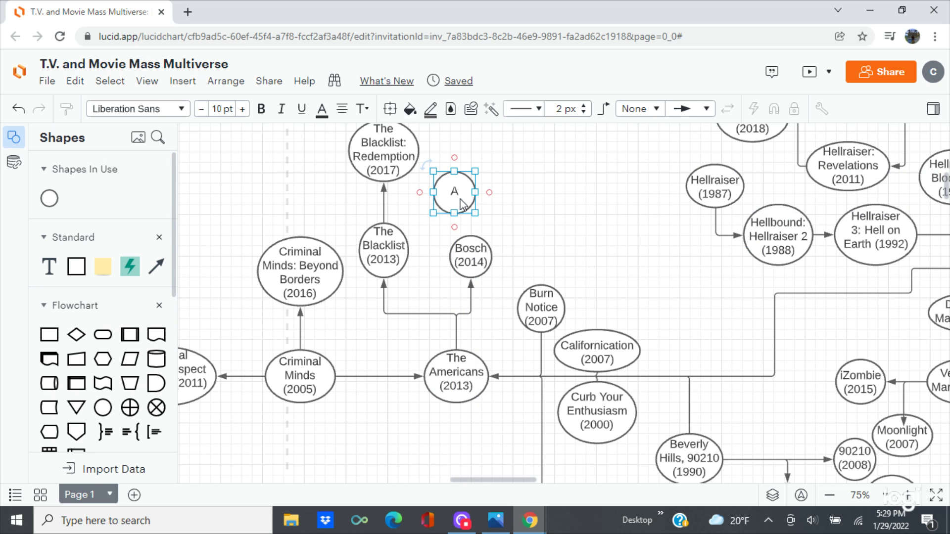
{"action": "double_click", "coordinate": [462, 199]}
{"action": "type", "text": "De"}
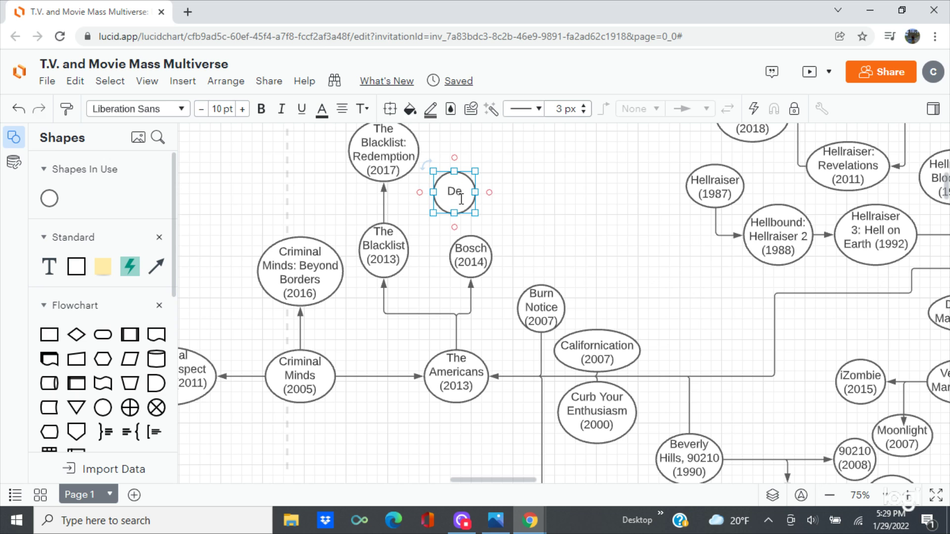
{"action": "type", "text": "cker"}
{"action": "key", "text": "Return"}
{"action": "type", "text": "(2014"}
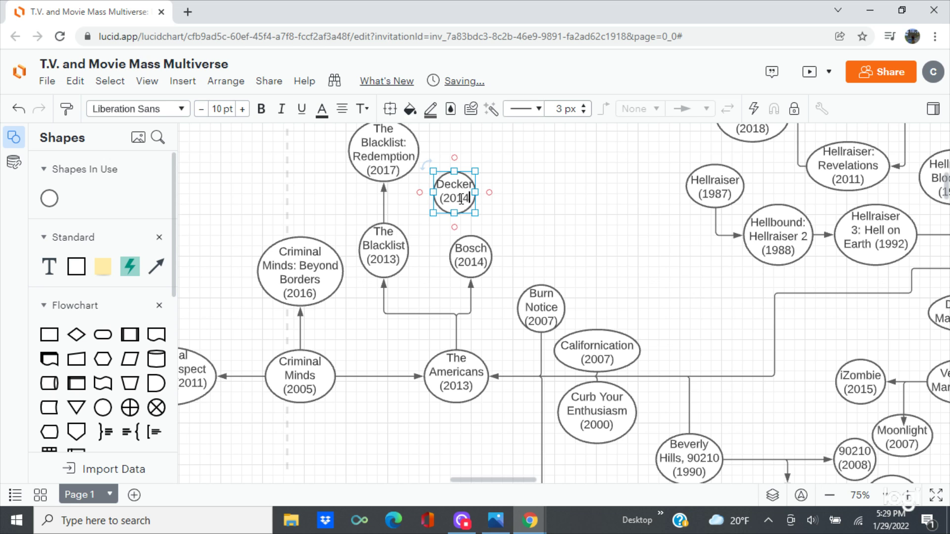
{"action": "type", "text": ")"}
{"action": "left_click", "coordinate": [509, 223]}
- Shift Bosch (2014) right and link Decker (2014) from The Americans with a connector
{"action": "left_click_drag", "start_coordinate": [474, 210], "coordinate": [476, 211]}
{"action": "left_click", "coordinate": [555, 227]}
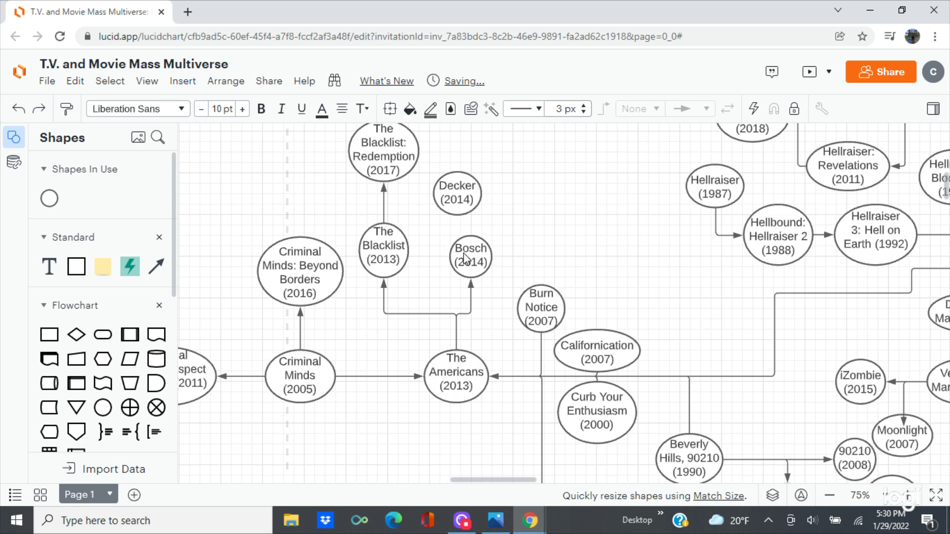
{"action": "mouse_move", "coordinate": [471, 251]}
{"action": "left_mouse_down"}
{"action": "mouse_move", "coordinate": [523, 243]}
{"action": "mouse_move", "coordinate": [511, 249]}
{"action": "left_mouse_up"}
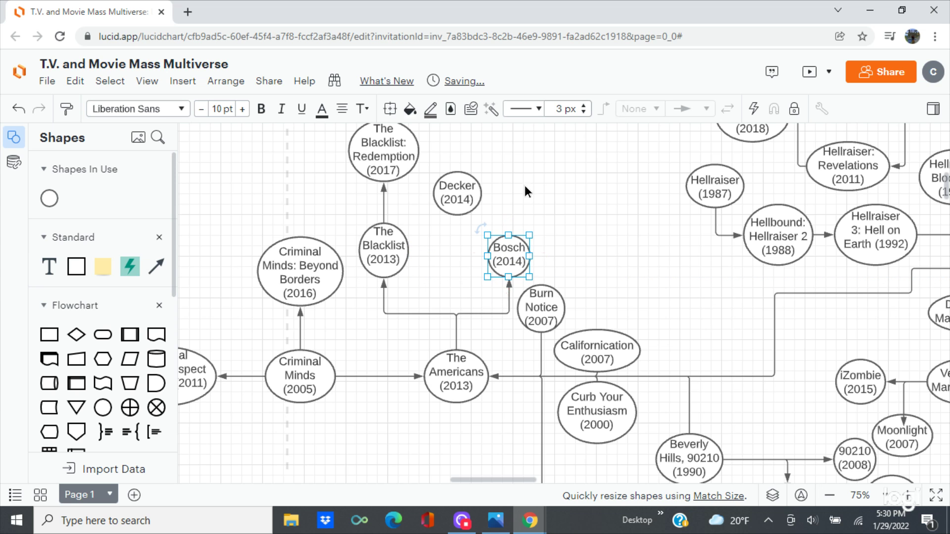
{"action": "mouse_move", "coordinate": [457, 198]}
{"action": "left_mouse_down"}
{"action": "mouse_move", "coordinate": [462, 260]}
{"action": "mouse_move", "coordinate": [455, 253]}
{"action": "left_mouse_up"}
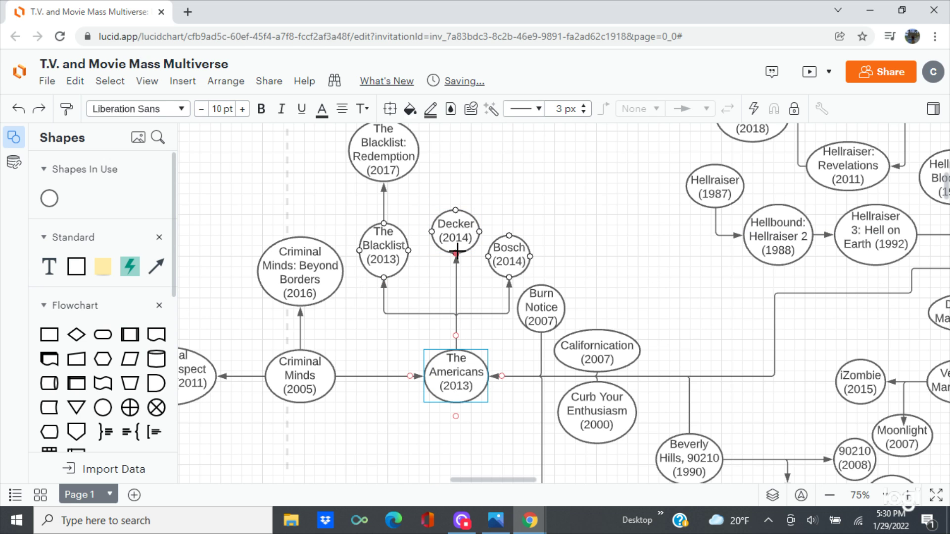
{"action": "left_click", "coordinate": [622, 233]}
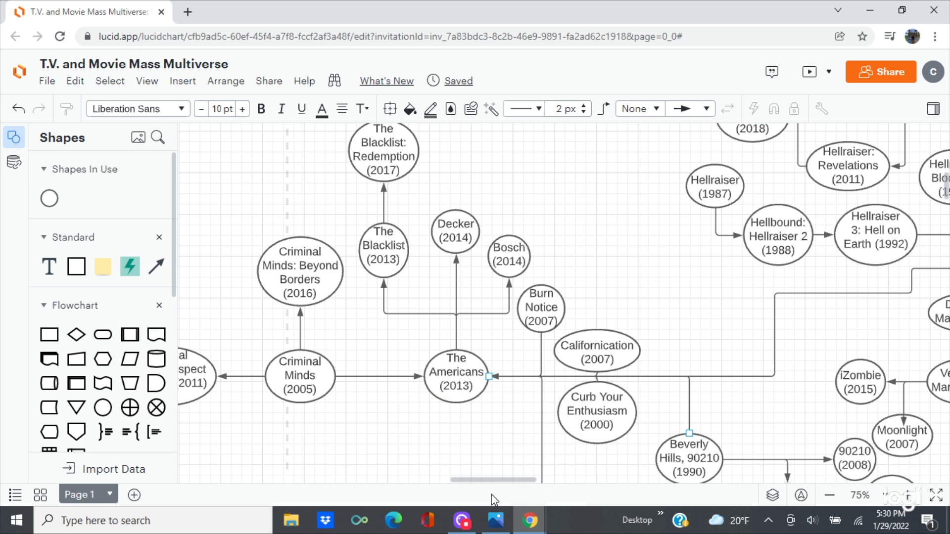
- Look at Decker.jpg in Photos, advance to OnCinemaattheCinema.jpg, and return to the Lucidchart chart
{"action": "mouse_move", "coordinate": [505, 530]}
{"action": "left_click", "coordinate": [506, 458]}
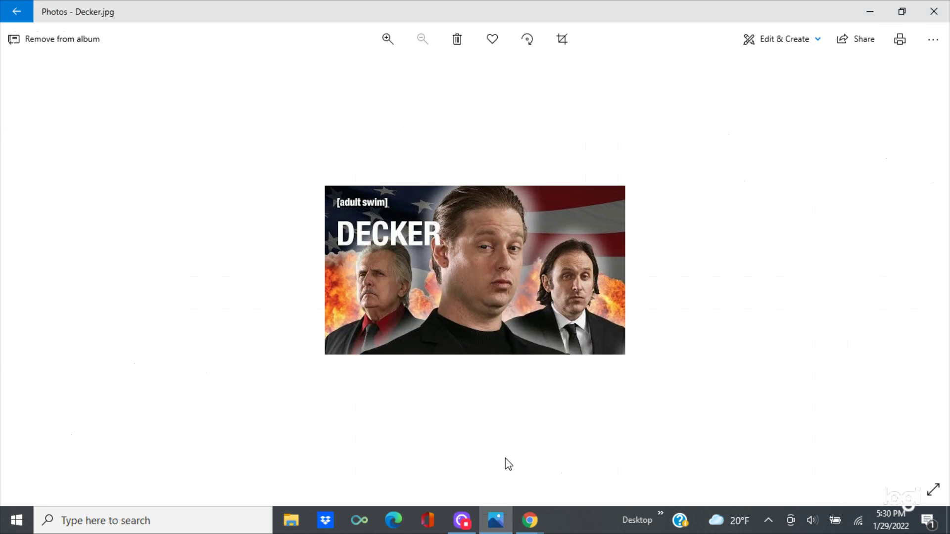
{"action": "left_click", "coordinate": [916, 271]}
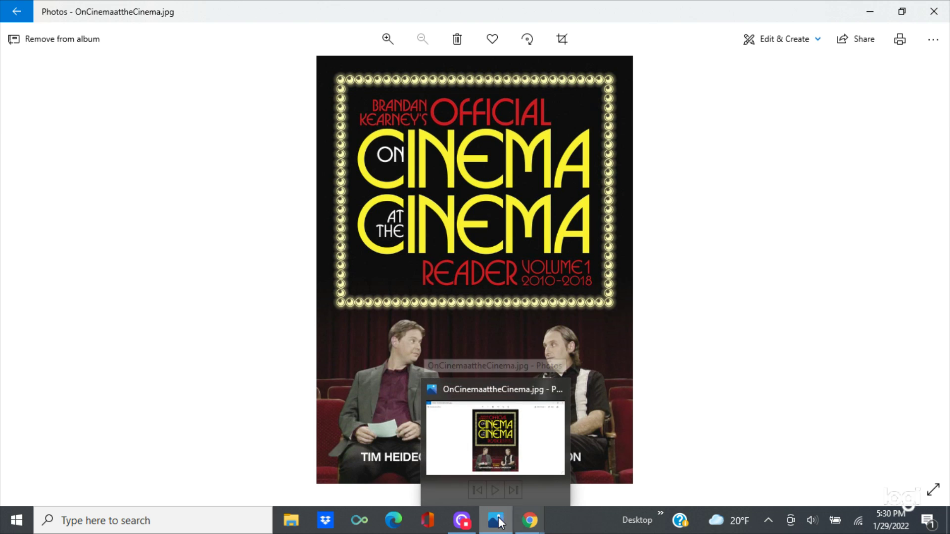
{"action": "mouse_move", "coordinate": [537, 520]}
{"action": "left_click", "coordinate": [553, 437]}
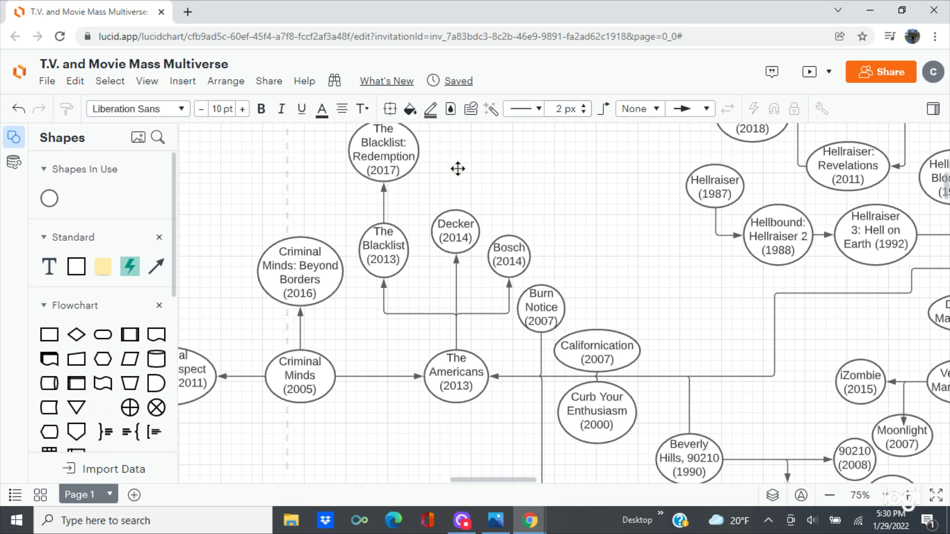
- Place a circle above Decker (2014) labelled 'On Cinema at the Cinema (2011)'
{"action": "left_click_drag", "start_coordinate": [460, 164], "coordinate": [460, 163]}
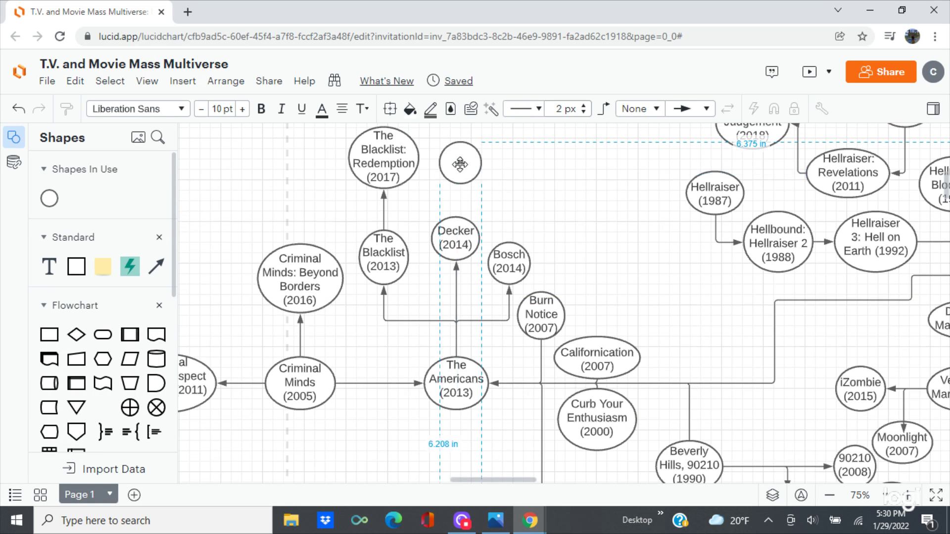
{"action": "type", "text": "A"}
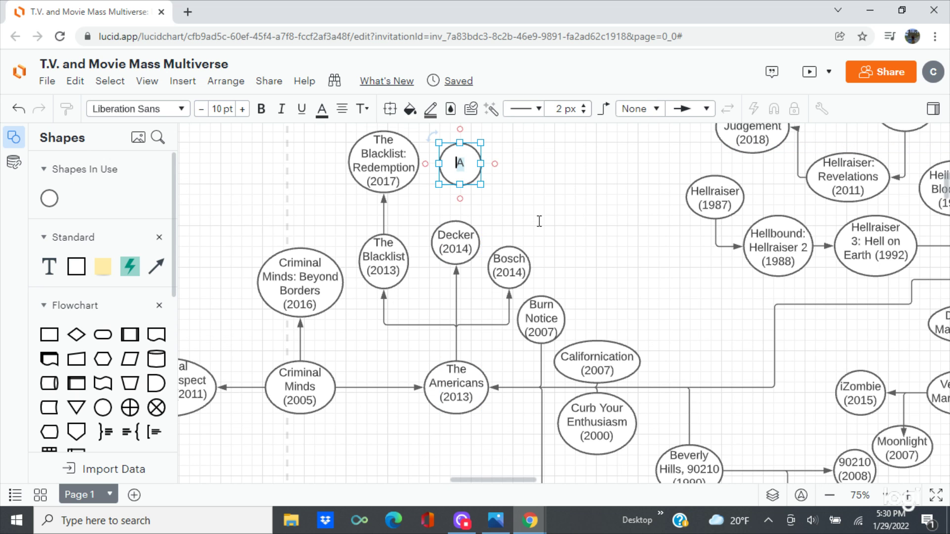
{"action": "type", "text": "On"}
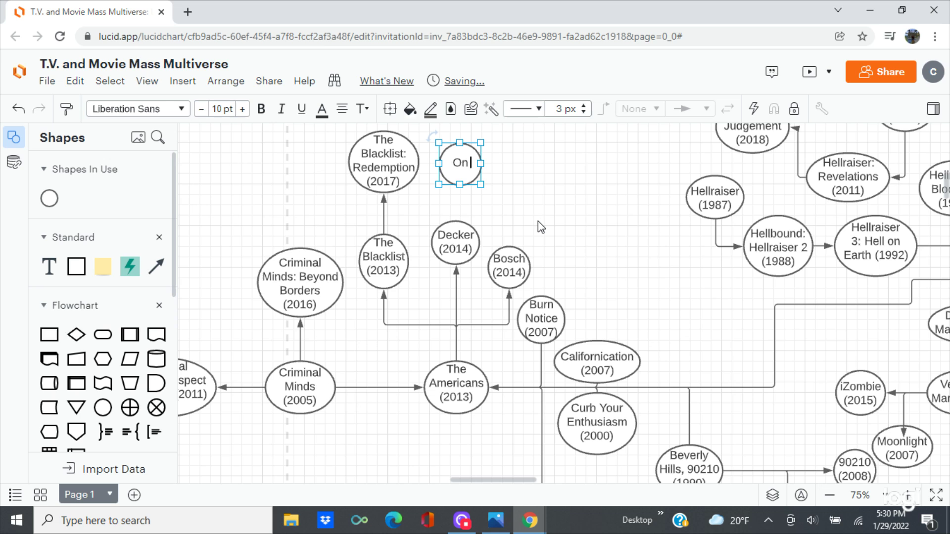
{"action": "type", "text": " Cinema"}
{"action": "type", "text": " at"}
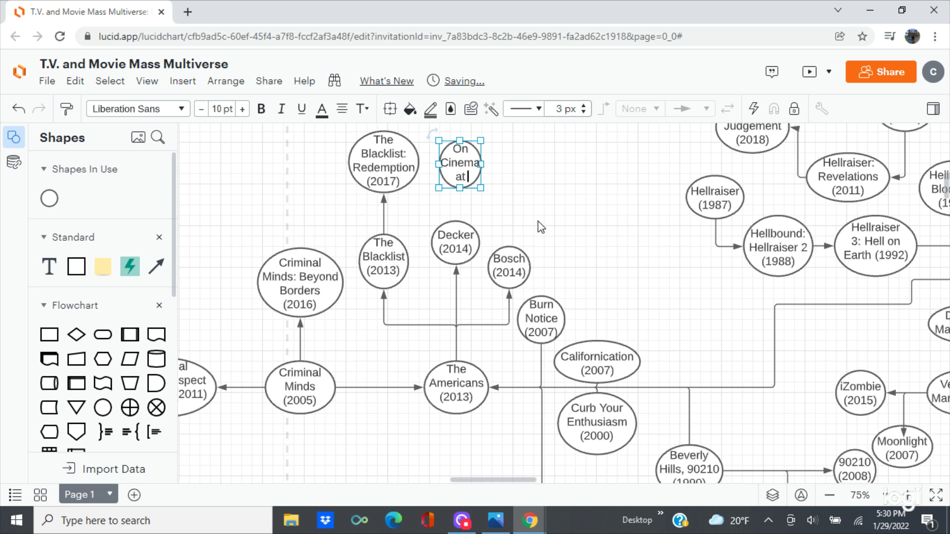
{"action": "type", "text": " the C"}
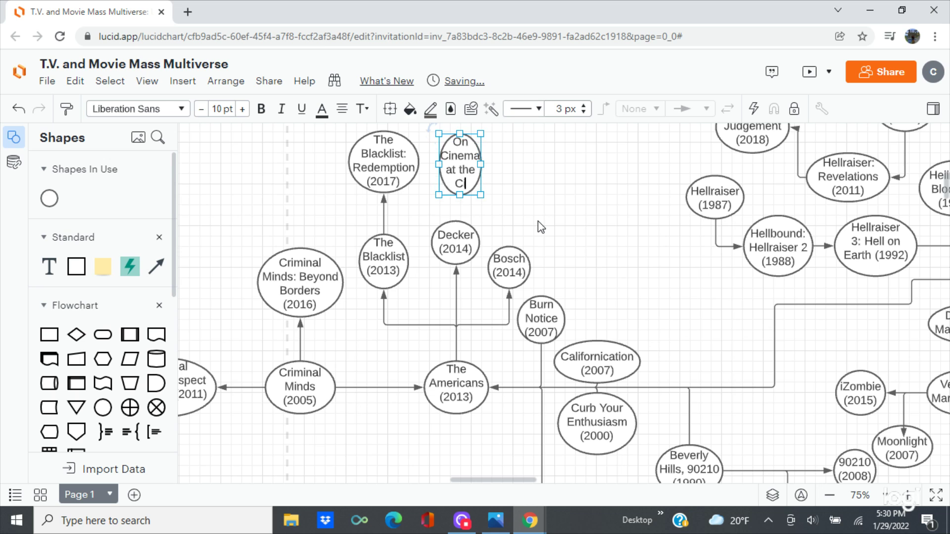
{"action": "type", "text": "inema"}
{"action": "type", "text": " (2"}
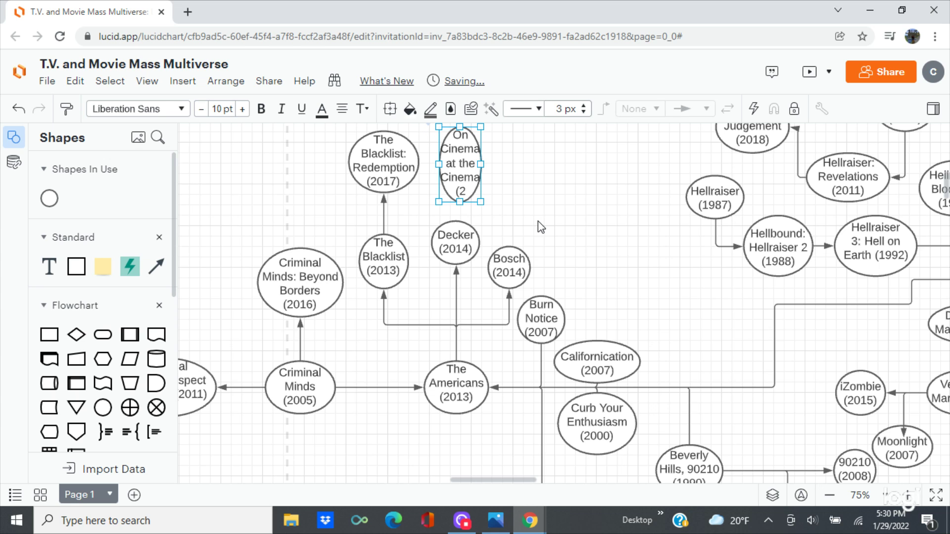
{"action": "type", "text": "011)"}
{"action": "key", "text": "Escape"}
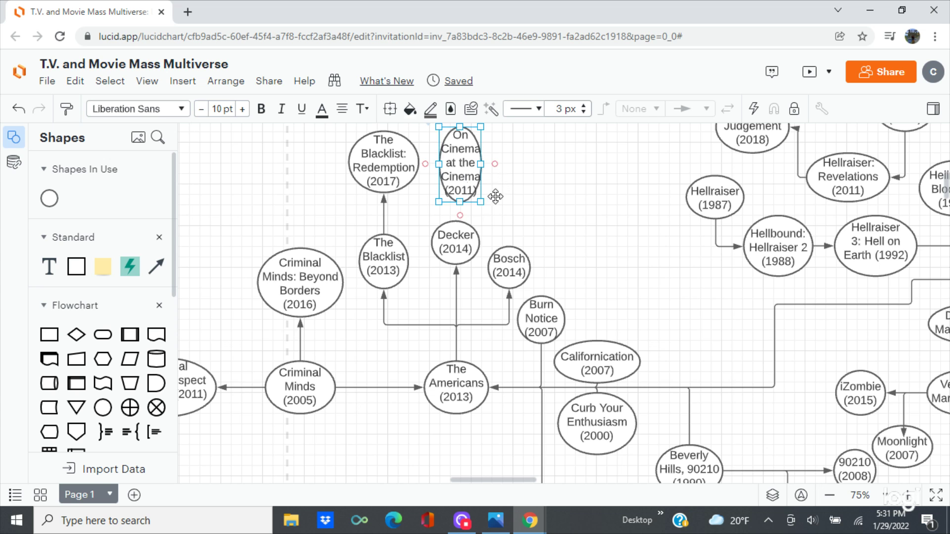
- Widen the On Cinema at the Cinema circle and draw an arrow down to Decker (2014)
{"action": "mouse_move", "coordinate": [480, 202]}
{"action": "left_mouse_down"}
{"action": "mouse_move", "coordinate": [493, 207]}
{"action": "mouse_move", "coordinate": [556, 176]}
{"action": "mouse_move", "coordinate": [526, 178]}
{"action": "left_mouse_up"}
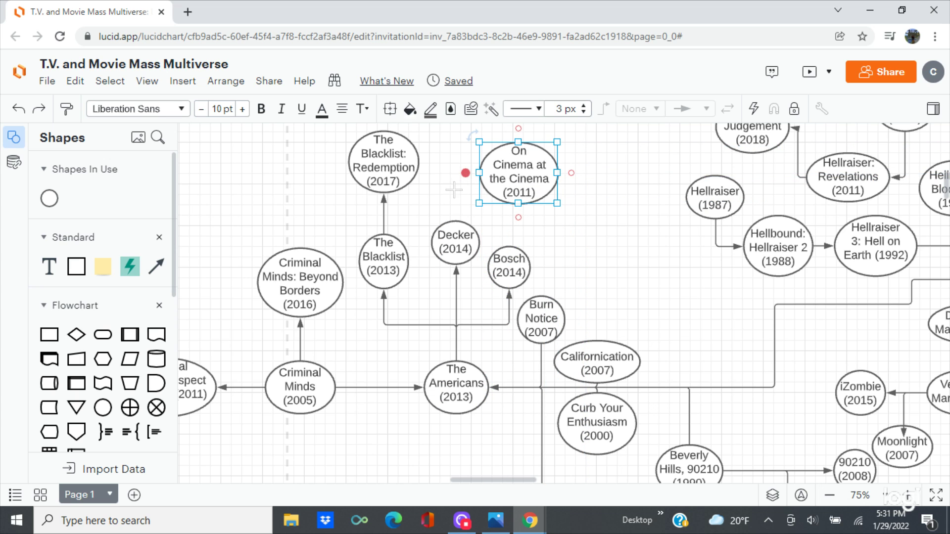
{"action": "left_click_drag", "start_coordinate": [454, 189], "coordinate": [456, 221]}
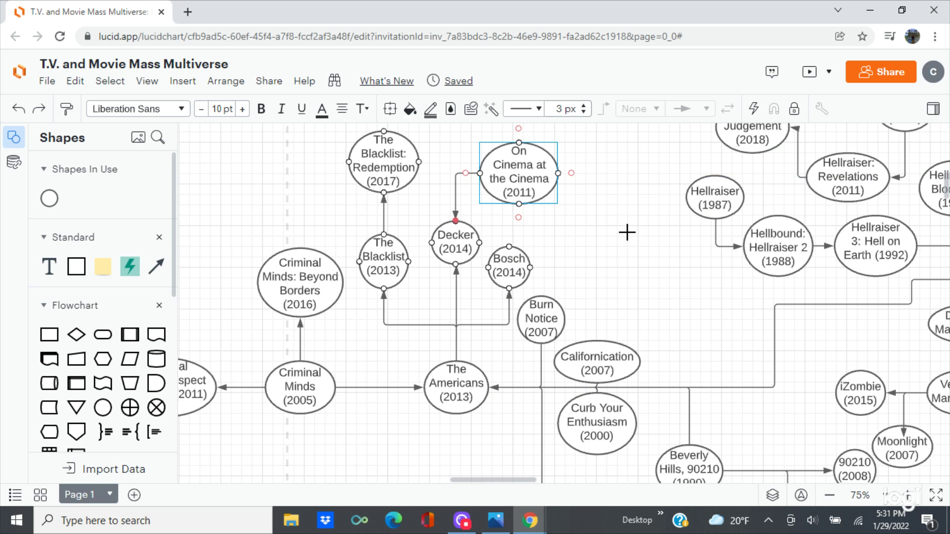
{"action": "left_click", "coordinate": [628, 237]}
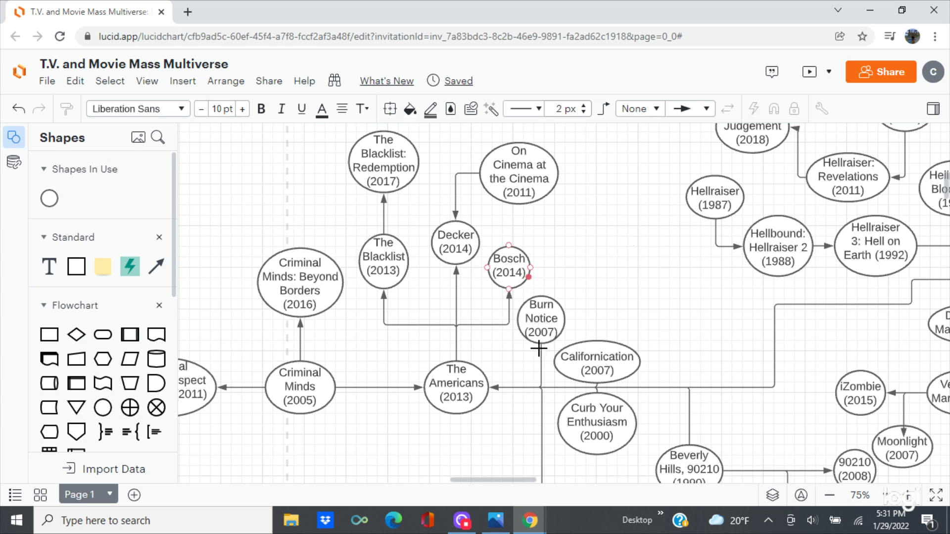
{"action": "mouse_move", "coordinate": [496, 528]}
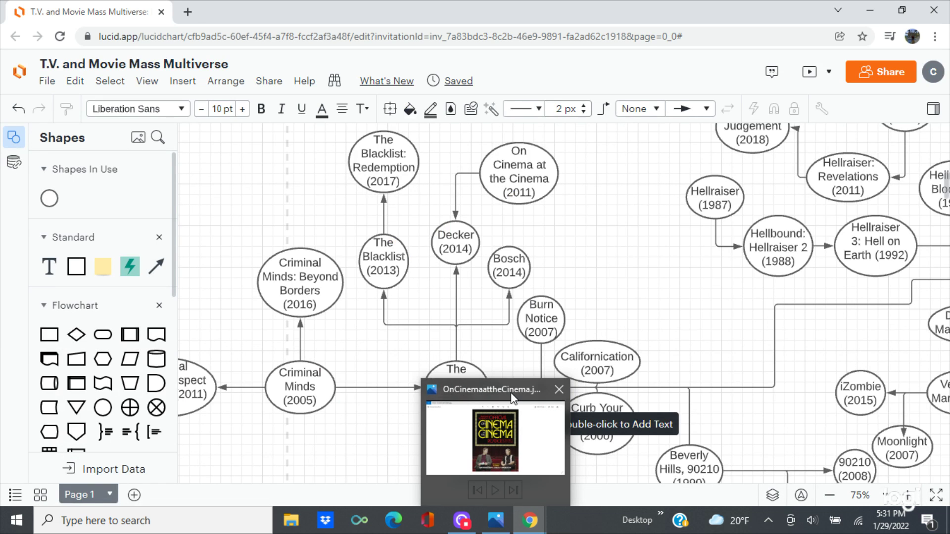
- Show the On Cinema at the Cinema picture in Photos, then advance to ER94 - Copy.jpg
{"action": "left_click", "coordinate": [506, 431]}
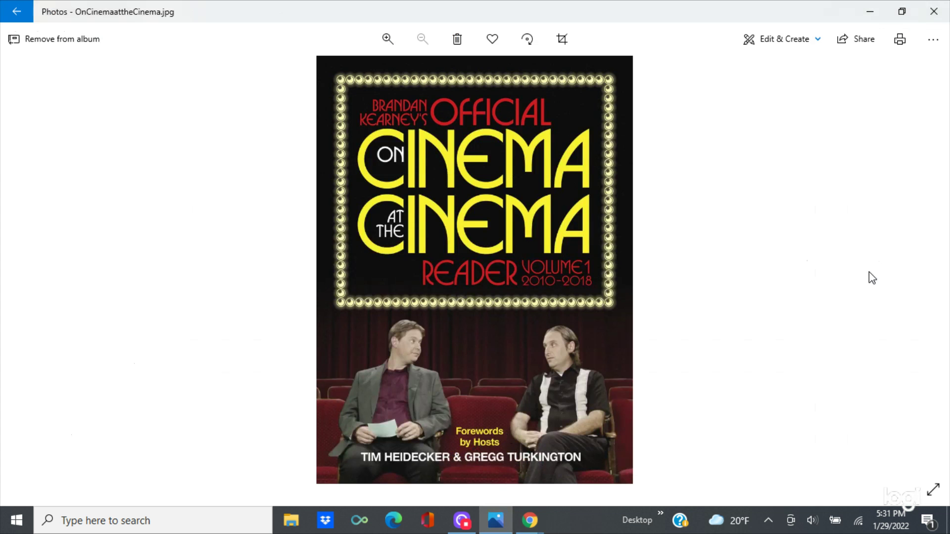
{"action": "left_click", "coordinate": [916, 270]}
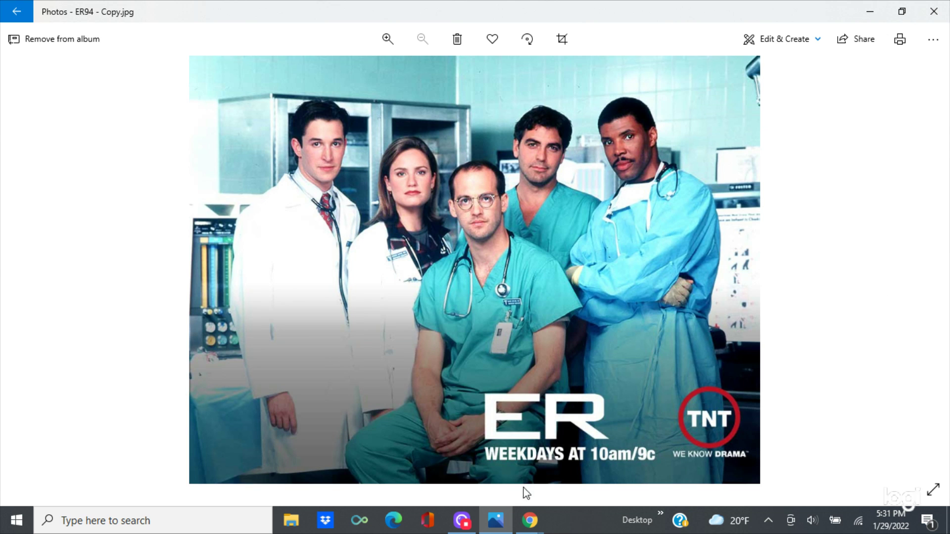
- Return to Lucidchart, zoom out to 50%, and select then deselect the E/R (1984) node
{"action": "mouse_move", "coordinate": [529, 522]}
{"action": "left_click", "coordinate": [553, 474]}
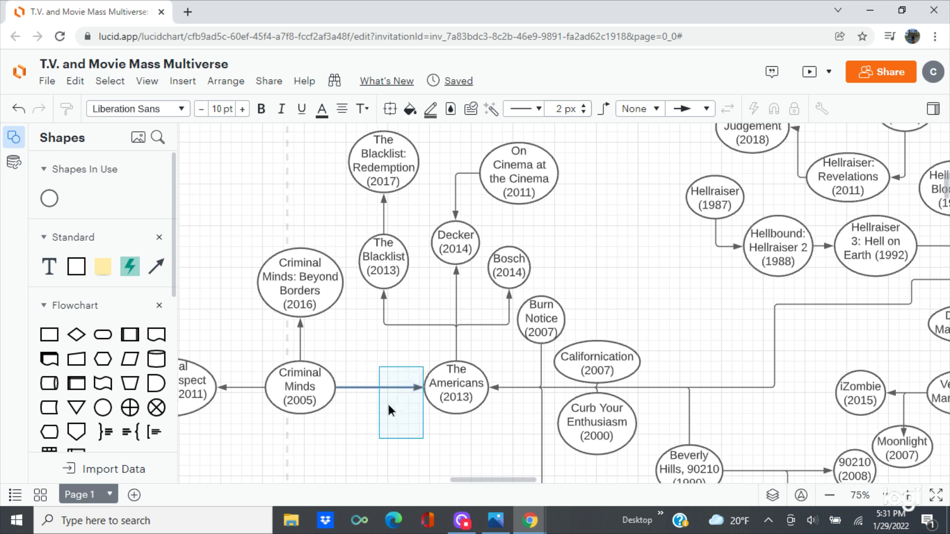
{"action": "scroll", "coordinate": [379, 425], "scroll_direction": "down", "scroll_amount": 2}
{"action": "scroll", "coordinate": [379, 425], "scroll_direction": "left", "scroll_amount": 3}
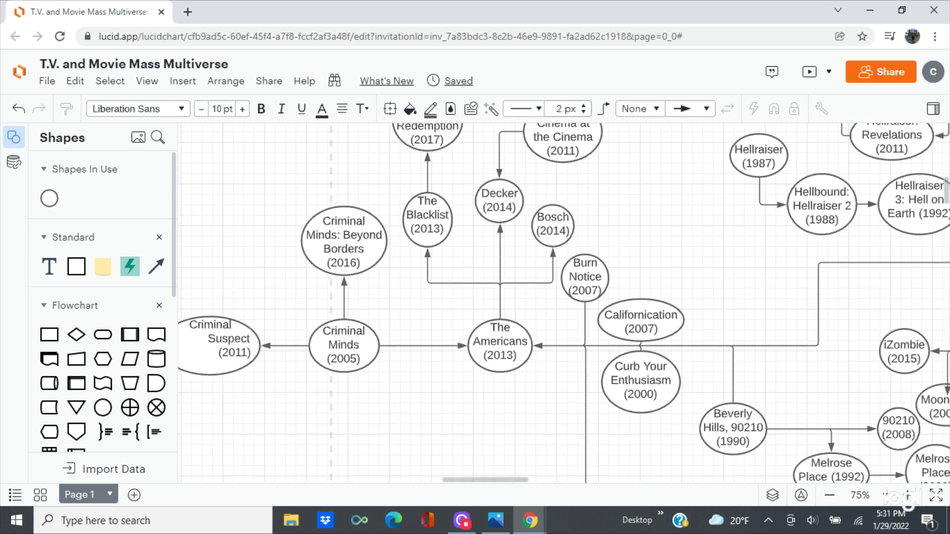
{"action": "scroll", "coordinate": [483, 388], "scroll_direction": "down", "scroll_amount": 6}
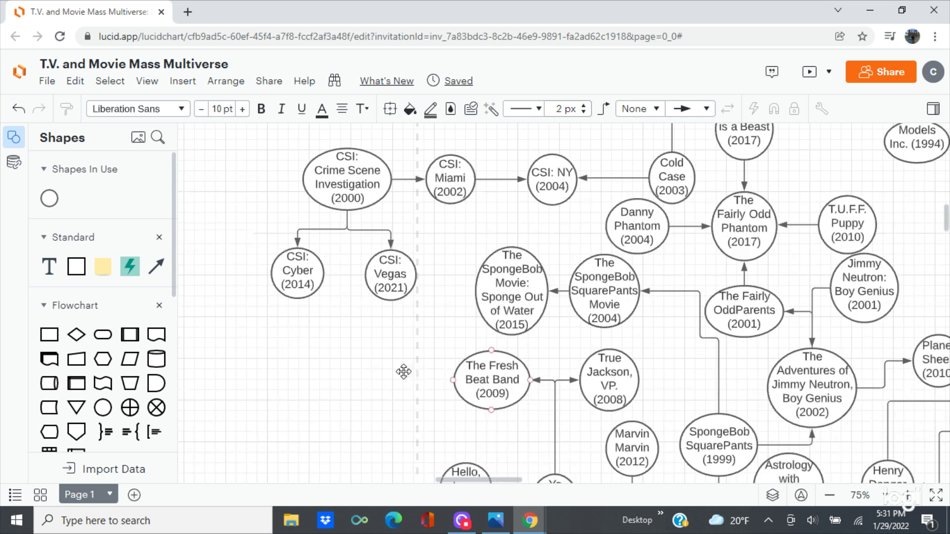
{"action": "left_click", "coordinate": [829, 495]}
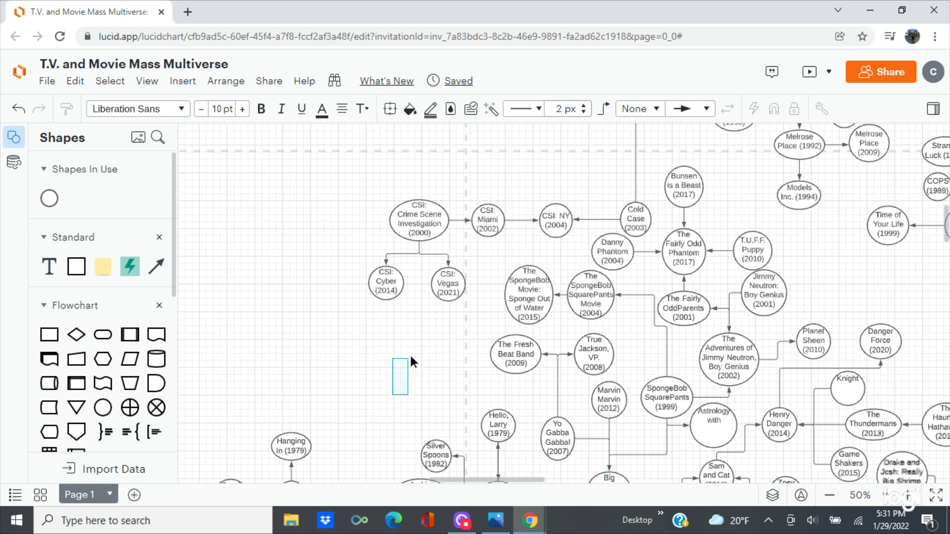
{"action": "scroll", "coordinate": [509, 214], "scroll_direction": "down", "scroll_amount": 3}
{"action": "scroll", "coordinate": [509, 214], "scroll_direction": "left", "scroll_amount": 2}
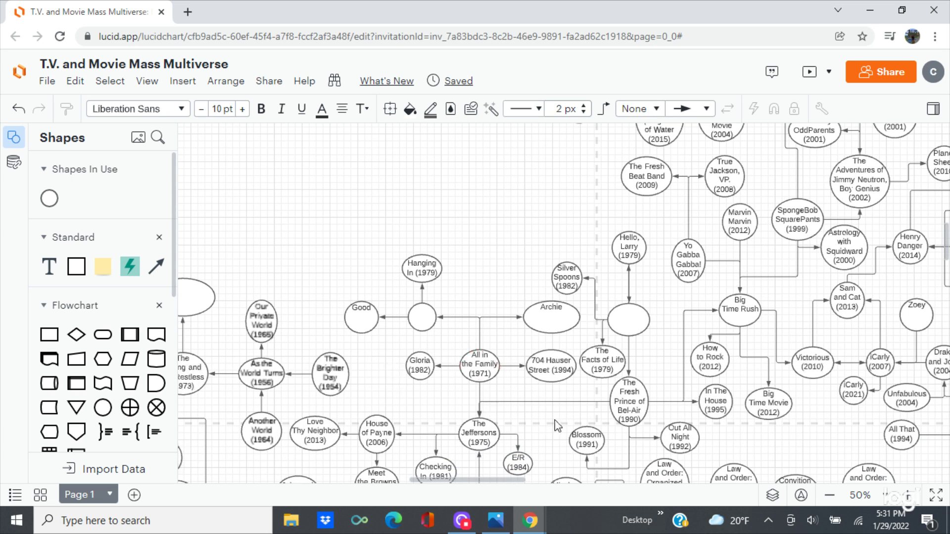
{"action": "left_click", "coordinate": [526, 459]}
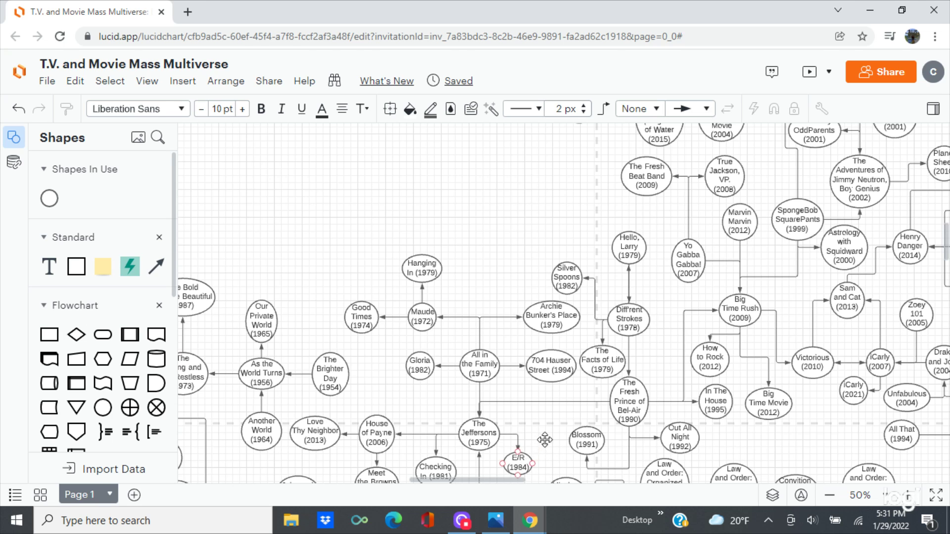
{"action": "left_click", "coordinate": [521, 226]}
- Scroll the canvas back to The Americans (2013), Californication and Beverly Hills, 90210
{"action": "scroll", "coordinate": [583, 150], "scroll_direction": "up", "scroll_amount": 5}
{"action": "scroll", "coordinate": [583, 150], "scroll_direction": "right", "scroll_amount": 3}
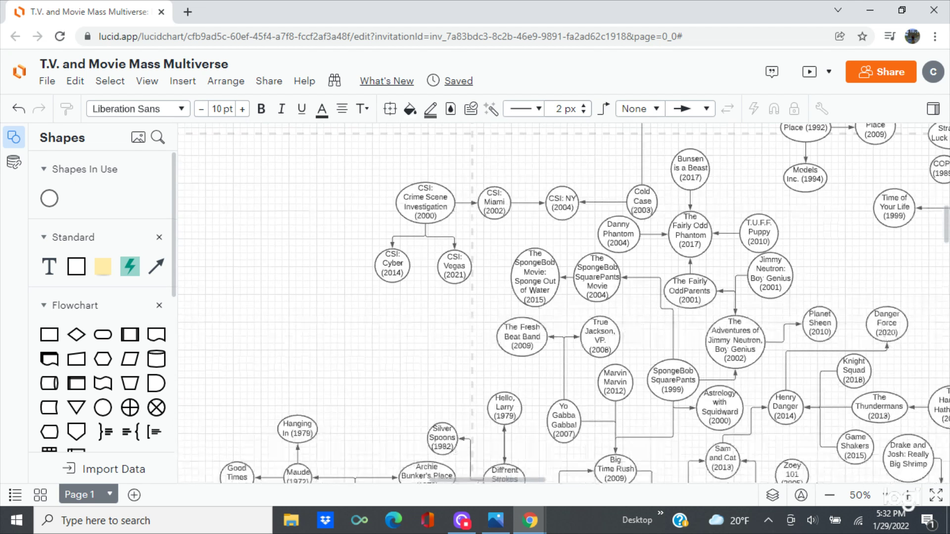
{"action": "scroll", "coordinate": [485, 231], "scroll_direction": "up", "scroll_amount": 2}
{"action": "scroll", "coordinate": [485, 231], "scroll_direction": "left", "scroll_amount": 5}
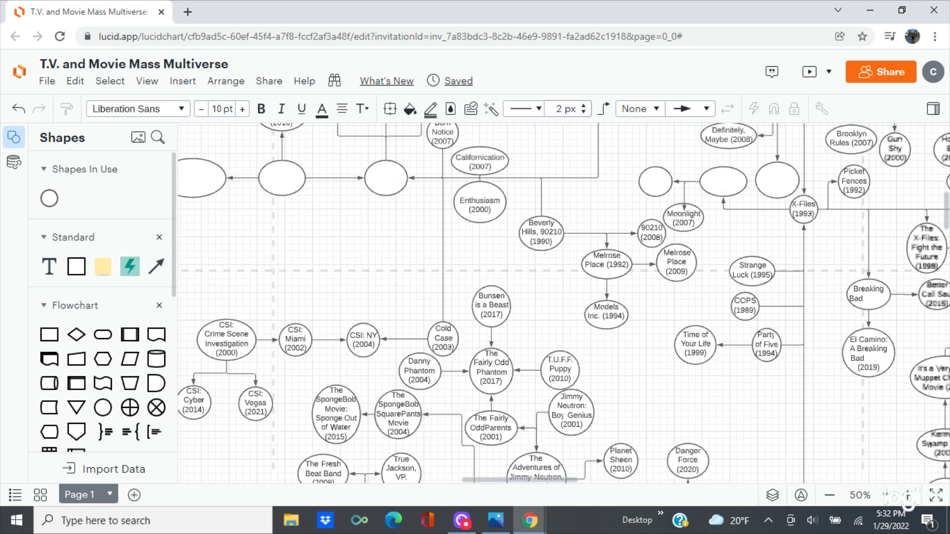
{"action": "scroll", "coordinate": [497, 231], "scroll_direction": "up", "scroll_amount": 2}
{"action": "scroll", "coordinate": [497, 230], "scroll_direction": "left", "scroll_amount": 4}
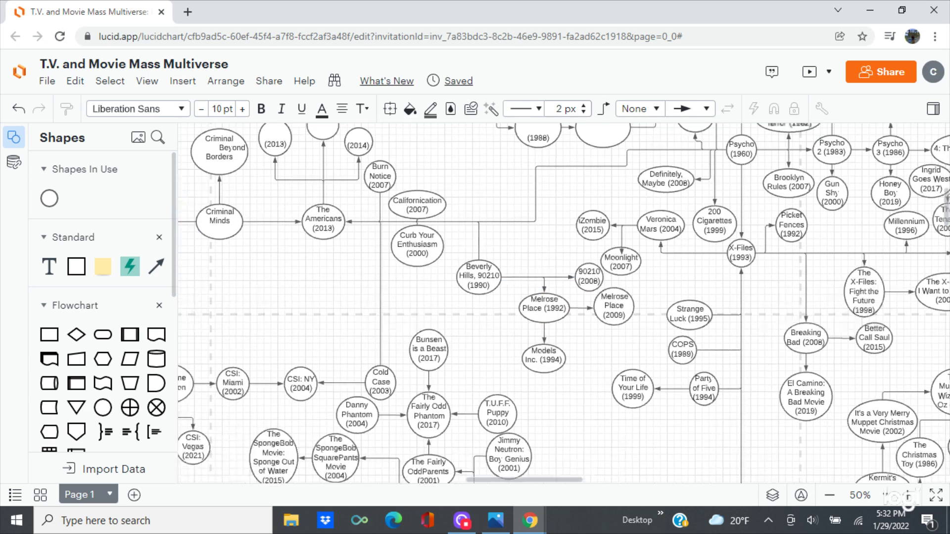
{"action": "scroll", "coordinate": [605, 303], "scroll_direction": "up", "scroll_amount": 1}
{"action": "scroll", "coordinate": [604, 303], "scroll_direction": "left", "scroll_amount": 1}
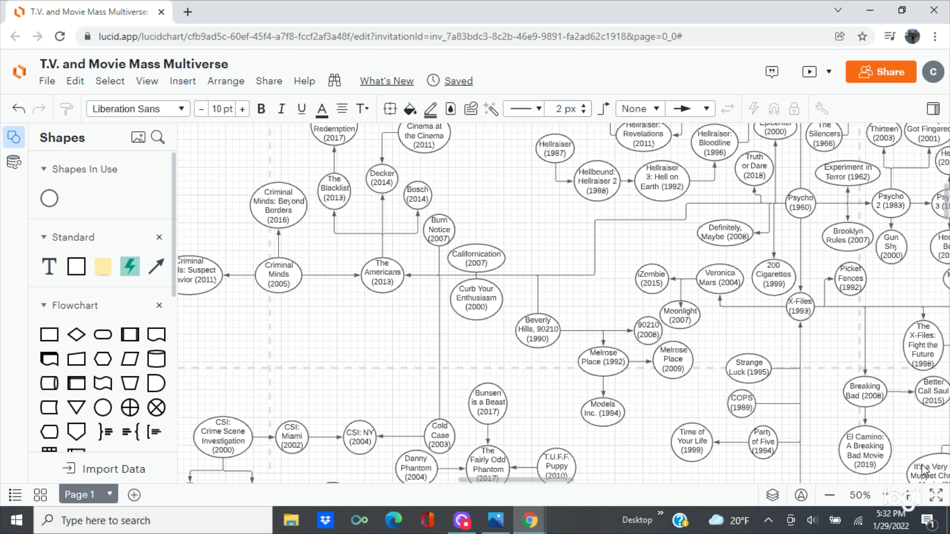
{"action": "scroll", "coordinate": [434, 342], "scroll_direction": "down", "scroll_amount": 1}
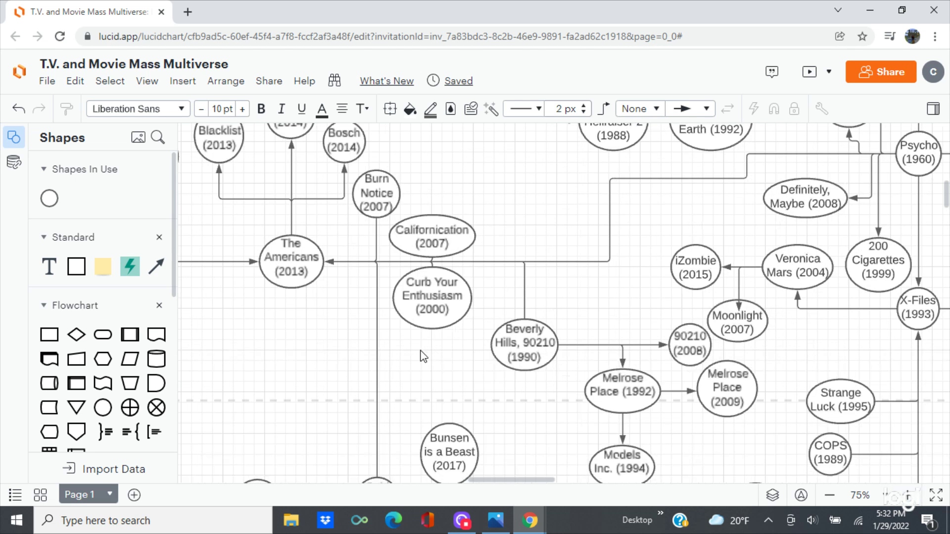
{"action": "scroll", "coordinate": [348, 358], "scroll_direction": "up", "scroll_amount": 2, "text": "ctrl"}
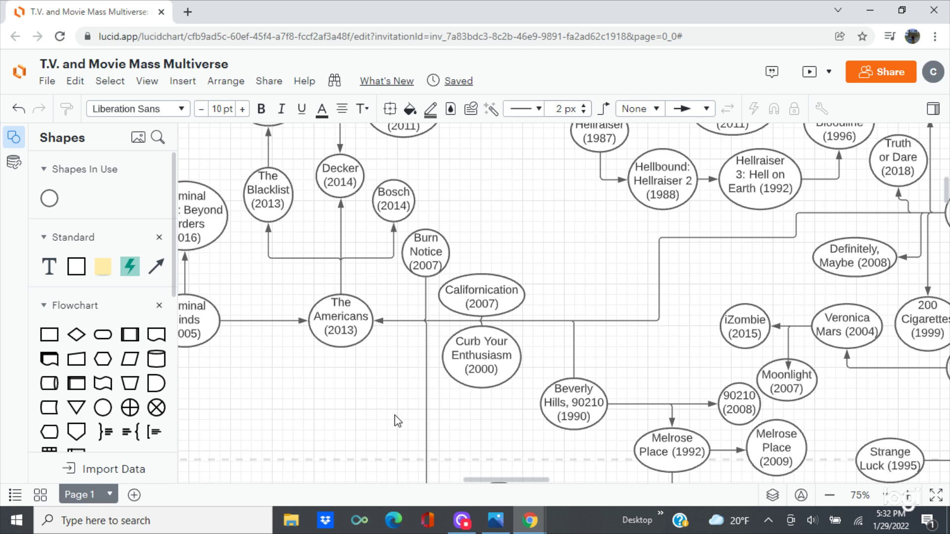
{"action": "scroll", "coordinate": [314, 478], "scroll_direction": "down", "scroll_amount": 1}
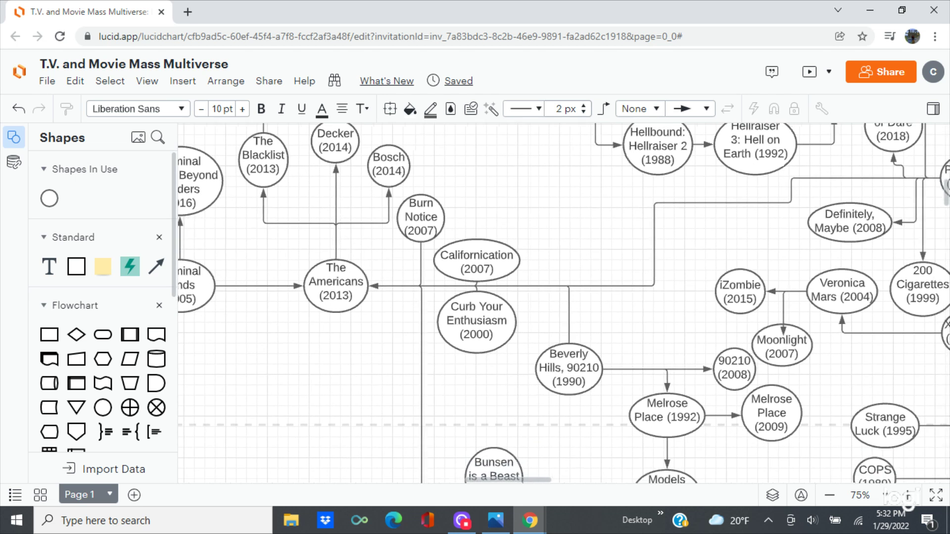
{"action": "scroll", "coordinate": [313, 479], "scroll_direction": "right", "scroll_amount": 1}
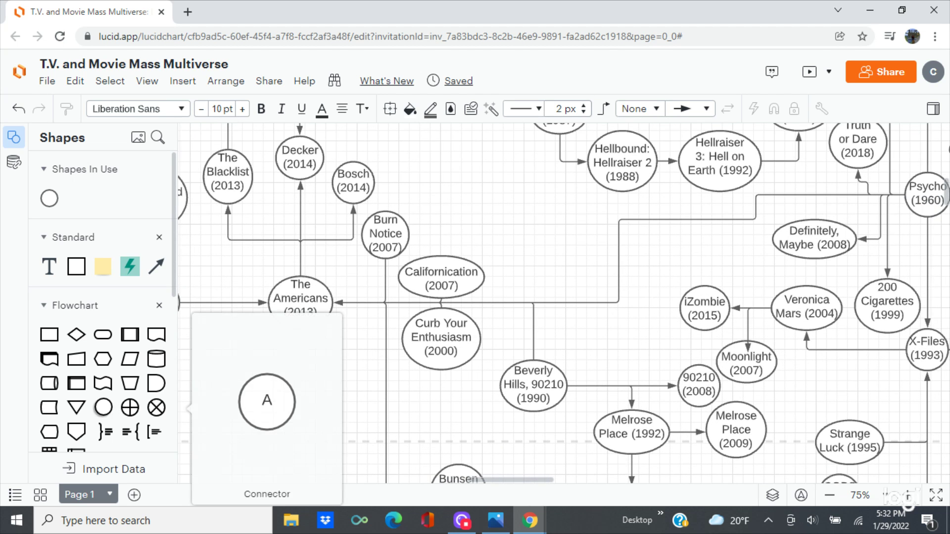
- Place a circle above Californication labelled 'ER (1994)' and reshape it into a wider ellipse
{"action": "left_click_drag", "start_coordinate": [526, 257], "coordinate": [522, 253]}
{"action": "type", "text": "ER"}
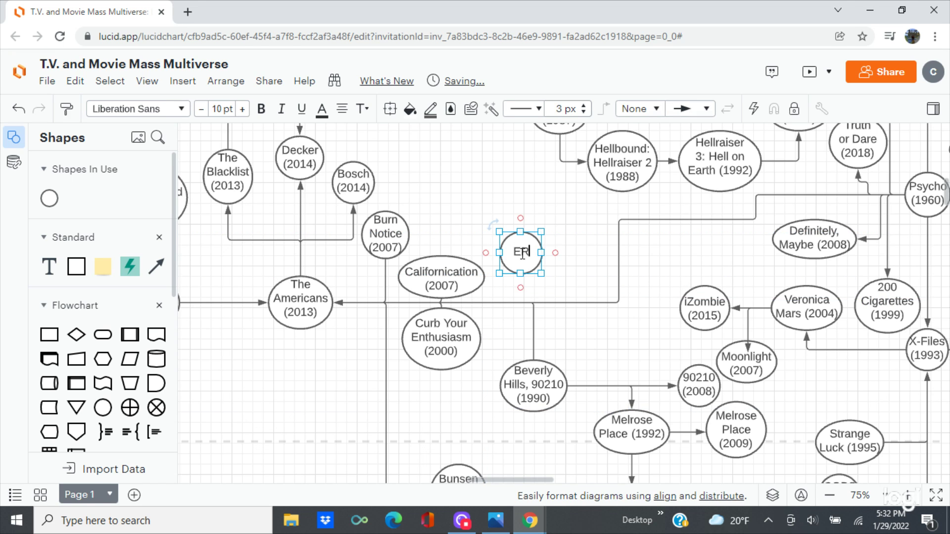
{"action": "type", "text": " ("}
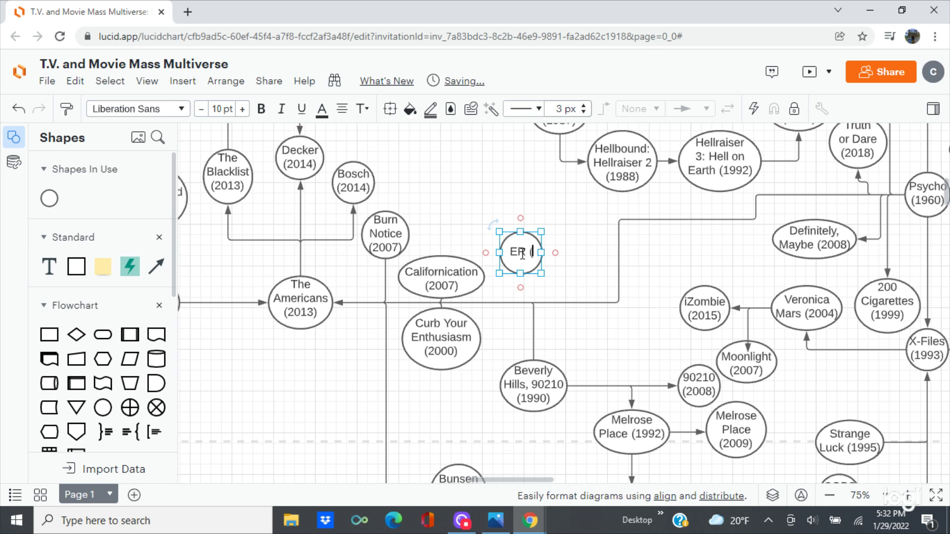
{"action": "type", "text": "1994)"}
{"action": "left_click", "coordinate": [562, 234]}
{"action": "left_click", "coordinate": [547, 275]}
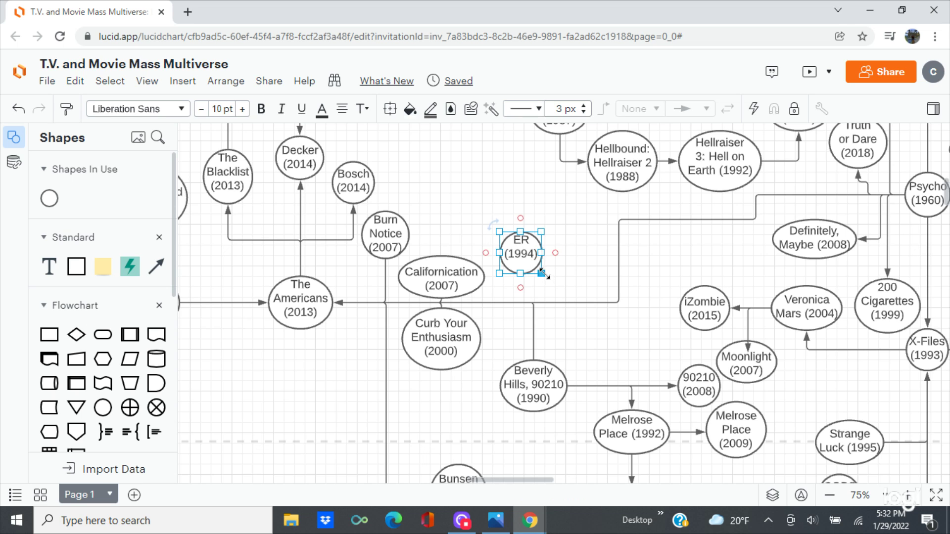
{"action": "mouse_move", "coordinate": [541, 273]}
{"action": "left_mouse_down"}
{"action": "mouse_move", "coordinate": [544, 258]}
{"action": "mouse_move", "coordinate": [545, 266]}
{"action": "left_mouse_up"}
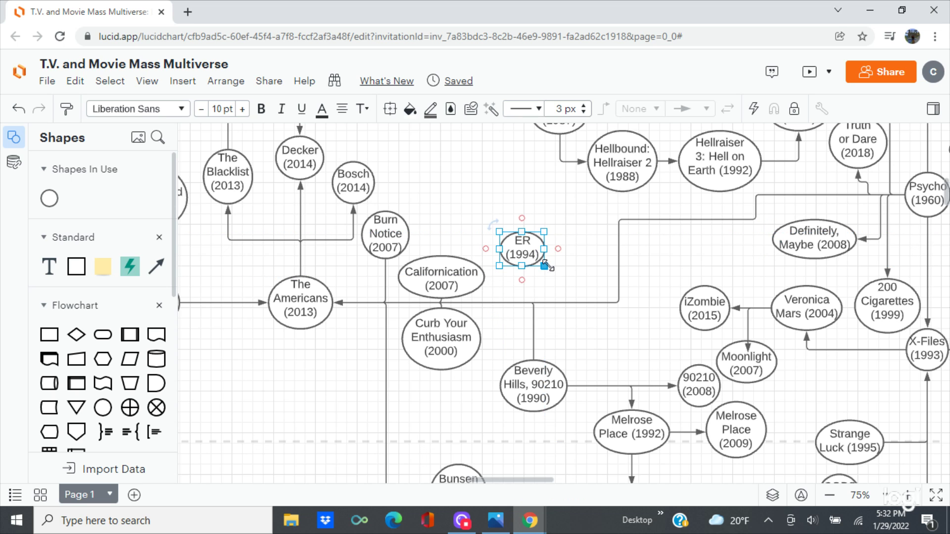
{"action": "left_click", "coordinate": [545, 201]}
- Draw a connector from the bottom of ER (1994) to The Americans (2013)
{"action": "left_click", "coordinate": [524, 257]}
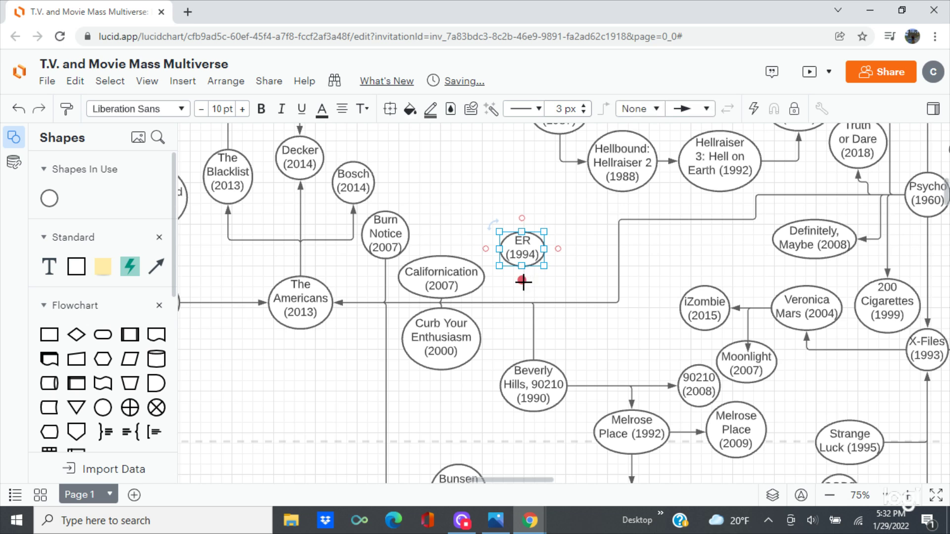
{"action": "left_click_drag", "start_coordinate": [521, 280], "coordinate": [523, 302]}
{"action": "left_click_drag", "start_coordinate": [374, 307], "coordinate": [336, 306]}
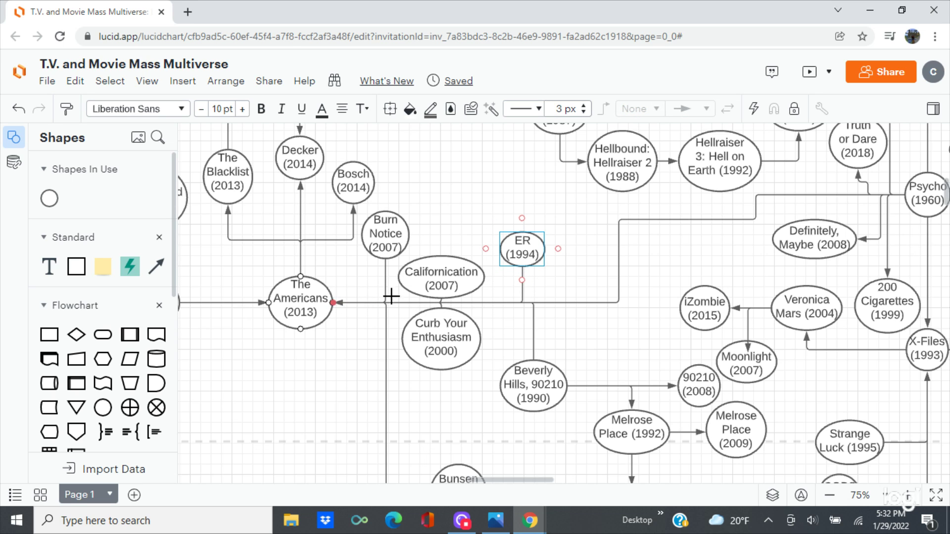
{"action": "left_click", "coordinate": [586, 261]}
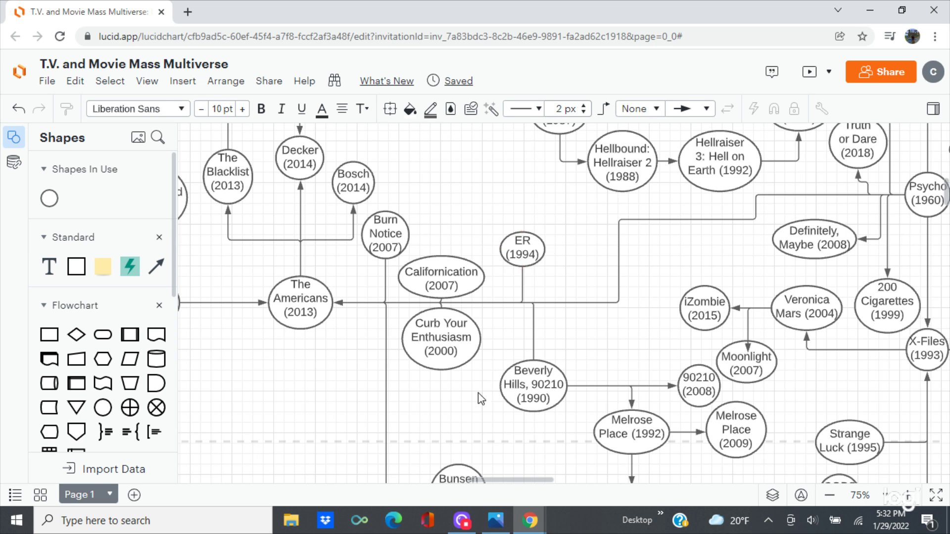
- Step from the ER picture to ThirdWatch.jpg in Photos, then return to the Lucidchart chart
{"action": "mouse_move", "coordinate": [499, 524]}
{"action": "left_click", "coordinate": [483, 449]}
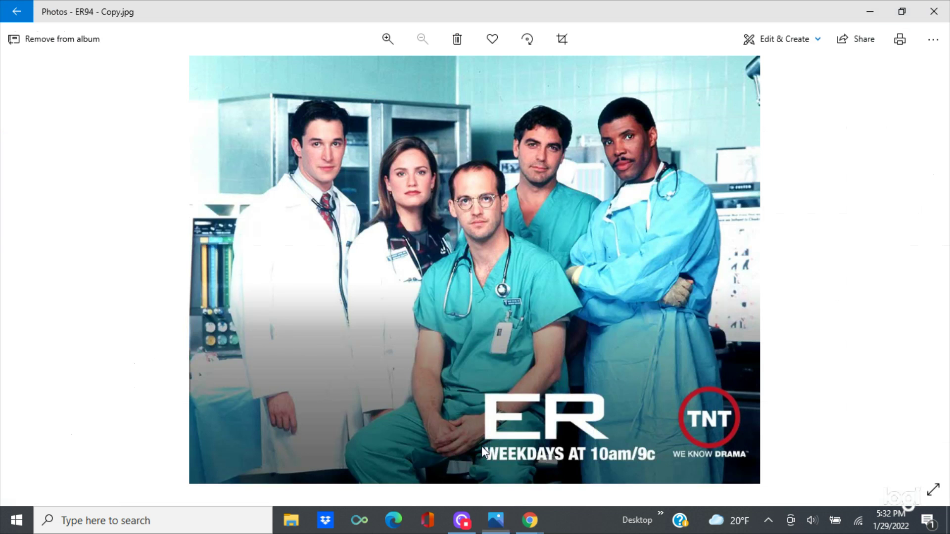
{"action": "left_click", "coordinate": [917, 278]}
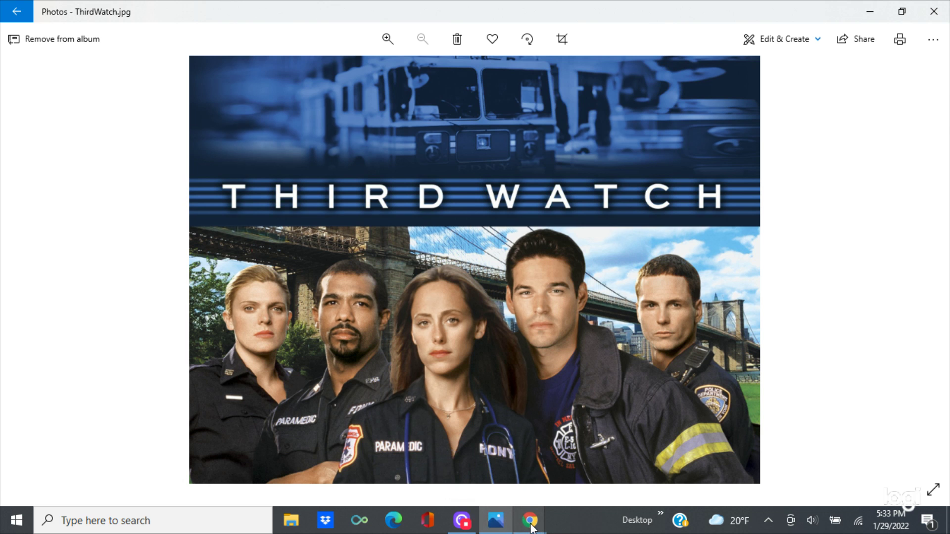
{"action": "mouse_move", "coordinate": [531, 526]}
{"action": "left_click", "coordinate": [547, 468]}
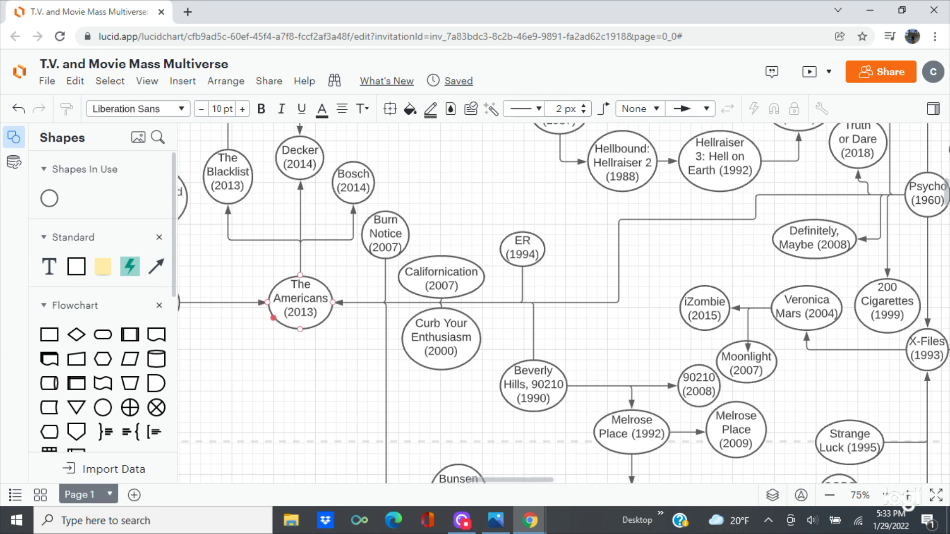
- Paste a new circle above ER and label it 'Third Watch' with '(1999)' on a second line
{"action": "left_click", "coordinate": [474, 184]}
{"action": "key", "text": "ctrl+v"}
{"action": "type", "text": "A"}
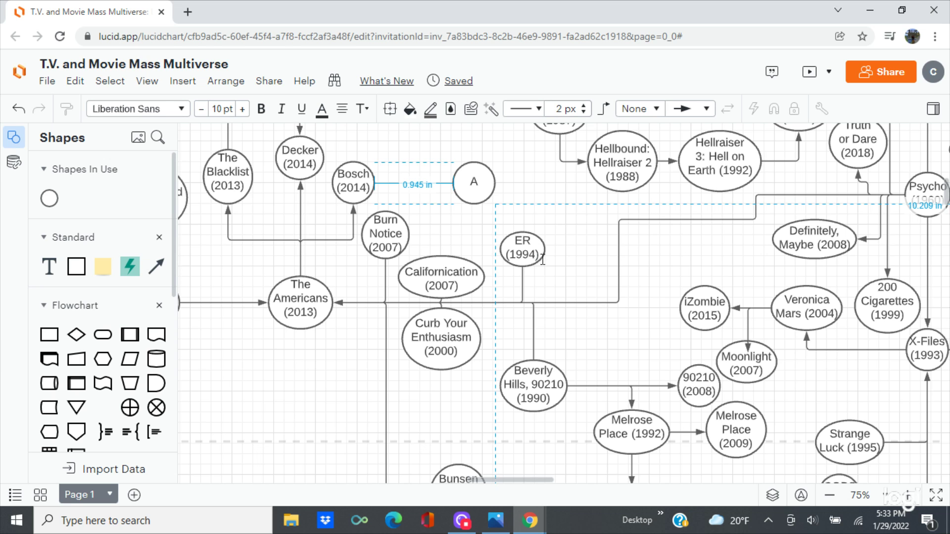
{"action": "type", "text": "Third Watch"}
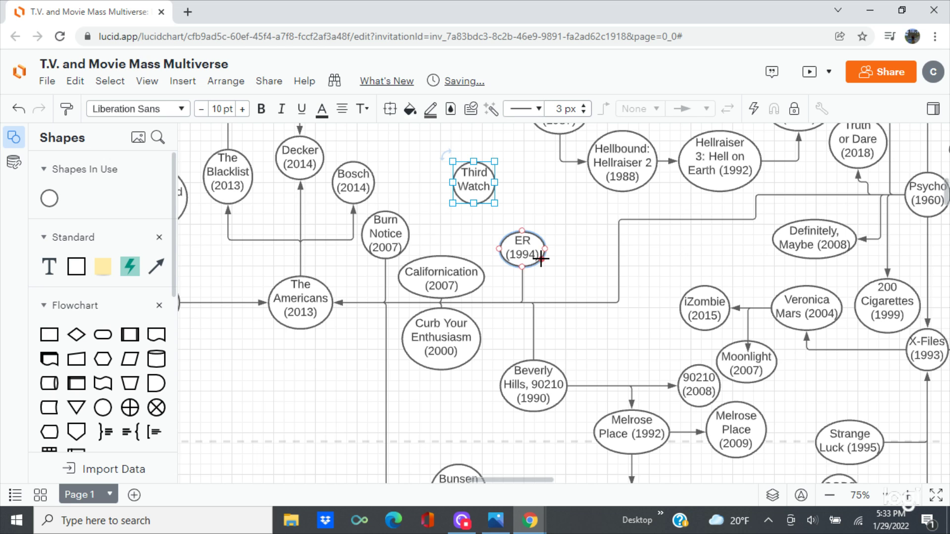
{"action": "key", "text": "Return"}
{"action": "type", "text": "(1999"}
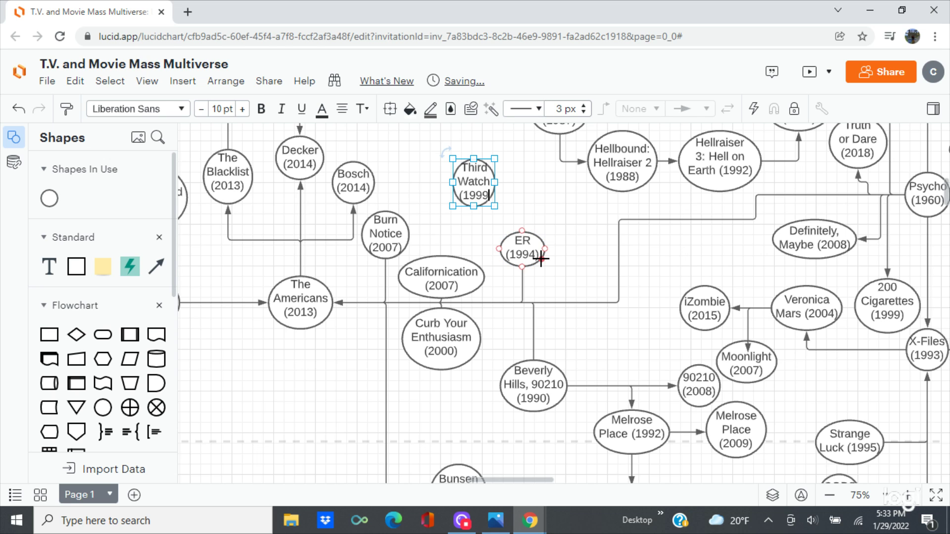
{"action": "type", "text": ")"}
{"action": "left_click", "coordinate": [497, 185]}
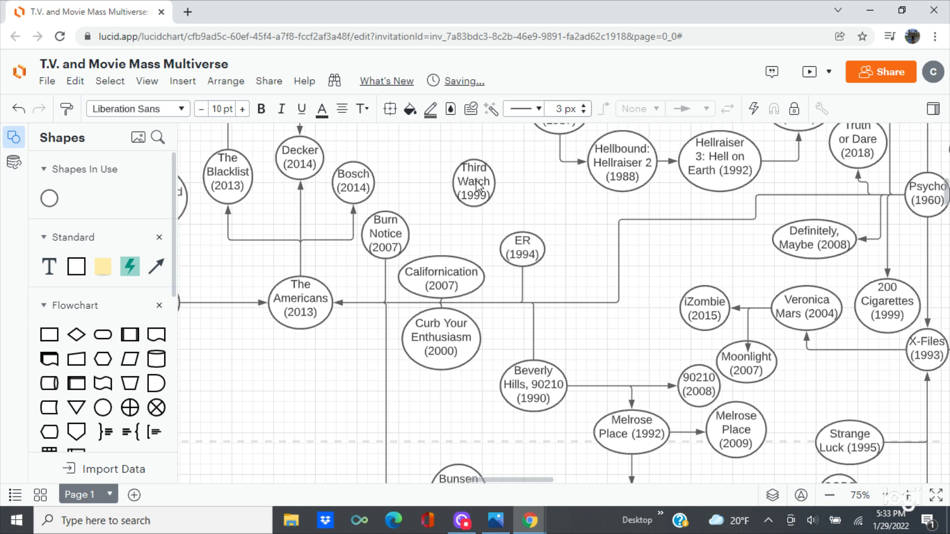
- Resize the Third Watch circle slightly and draw an arrow from ER (1994) up to it
{"action": "left_click", "coordinate": [495, 204]}
{"action": "left_click_drag", "start_coordinate": [495, 206], "coordinate": [501, 211]}
{"action": "left_click", "coordinate": [559, 224]}
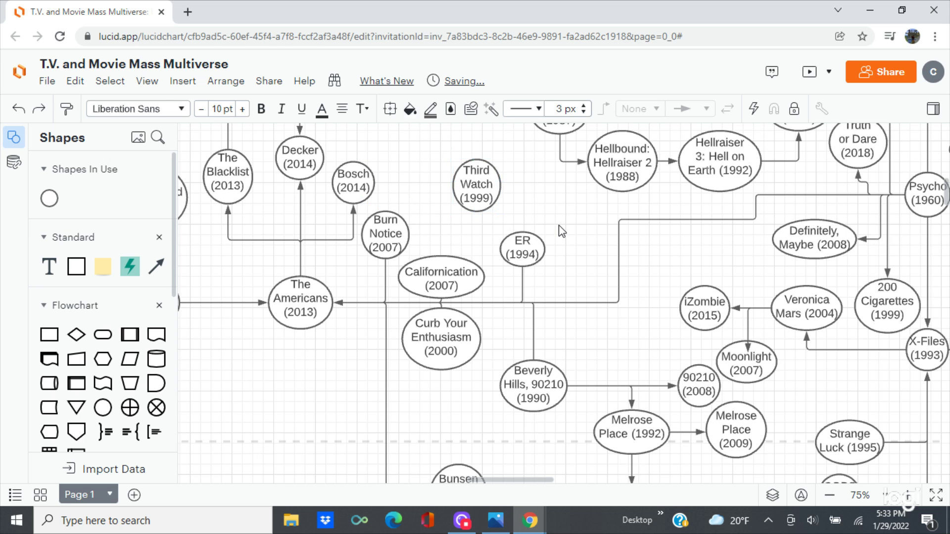
{"action": "left_click", "coordinate": [520, 239]}
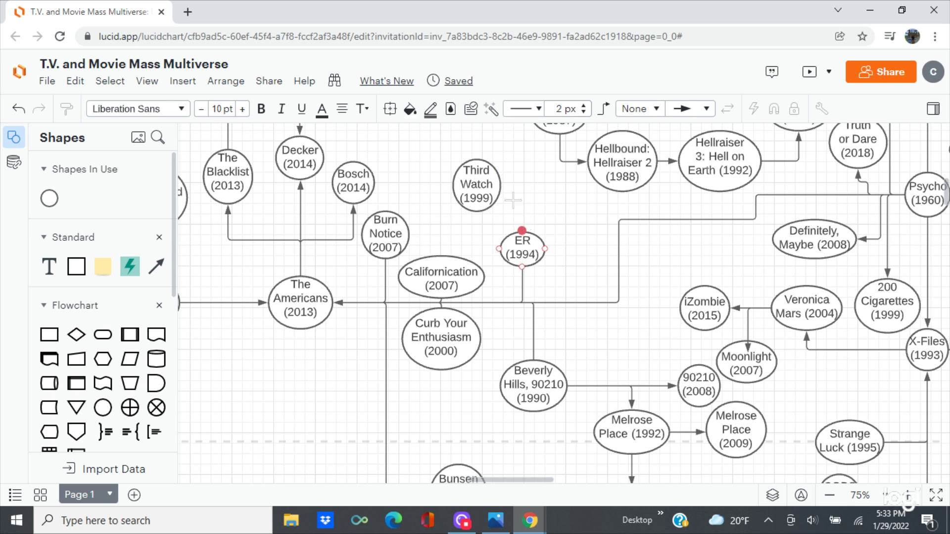
{"action": "left_click_drag", "start_coordinate": [502, 187], "coordinate": [501, 185]}
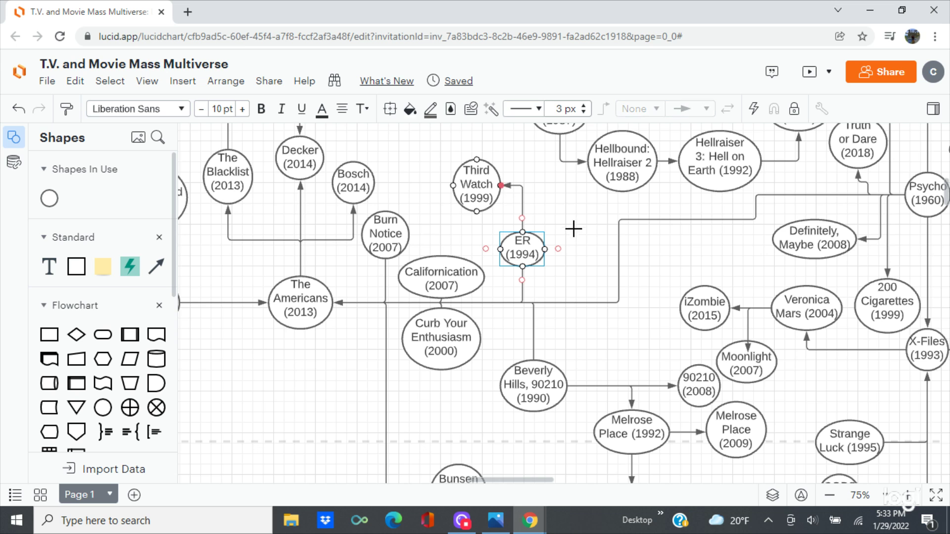
{"action": "left_click", "coordinate": [564, 211]}
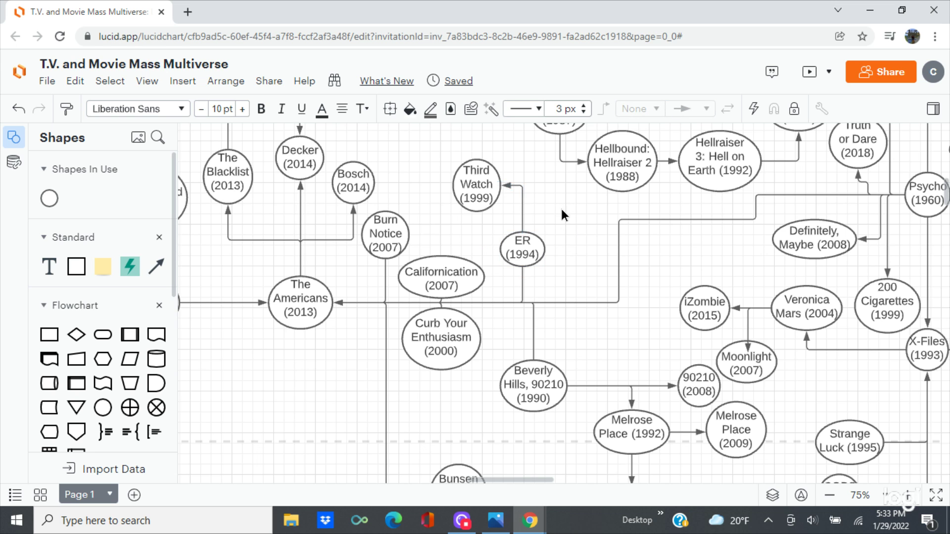
{"action": "scroll", "coordinate": [569, 264], "scroll_direction": "up", "scroll_amount": 3}
{"action": "scroll", "coordinate": [569, 264], "scroll_direction": "left", "scroll_amount": 3}
{"action": "left_click", "coordinate": [588, 277]}
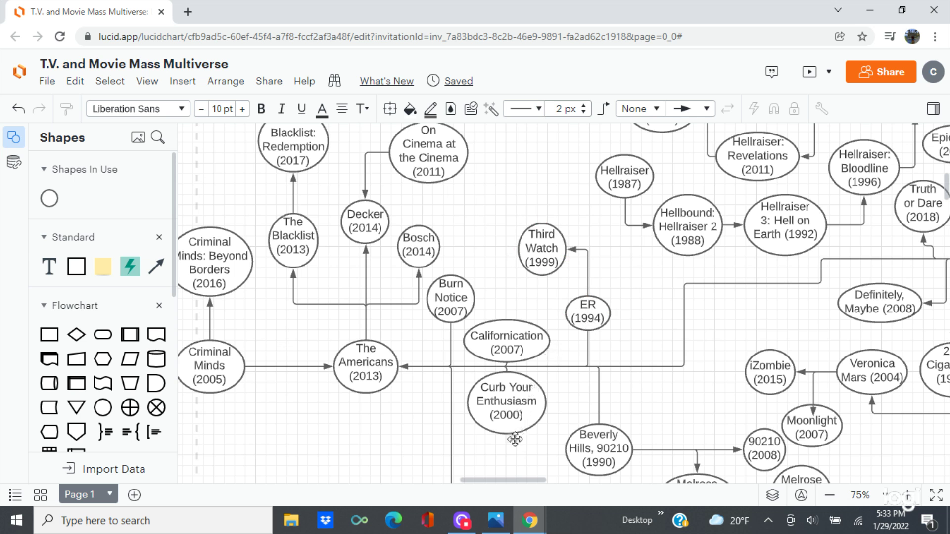
- Advance Photos from Third Watch to the MedicalInvestigation.jpg poster, then return to Lucidchart
{"action": "left_click", "coordinate": [490, 527]}
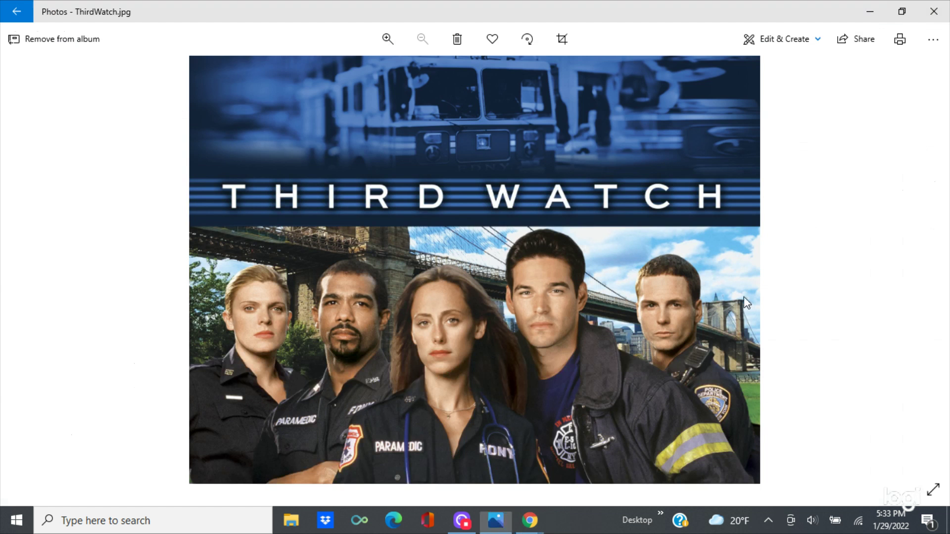
{"action": "left_click", "coordinate": [925, 275]}
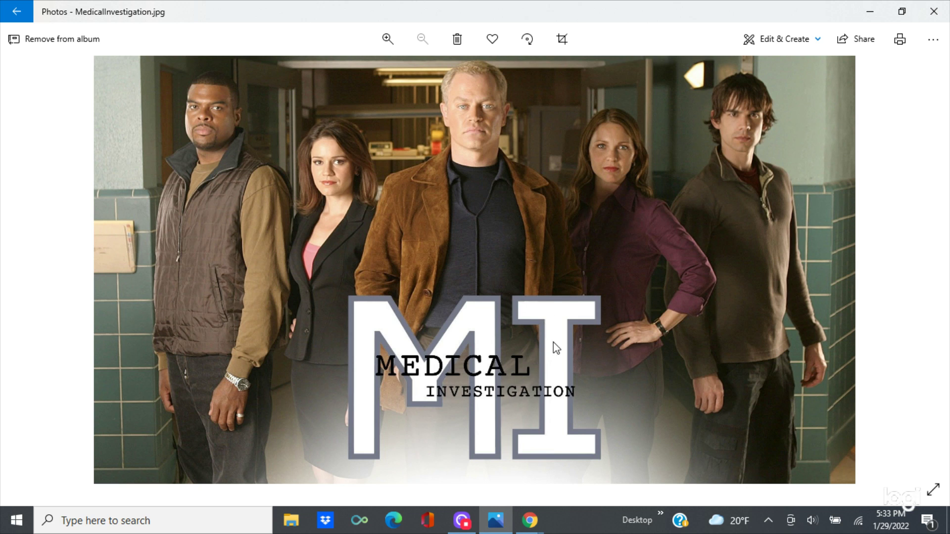
{"action": "mouse_move", "coordinate": [529, 519]}
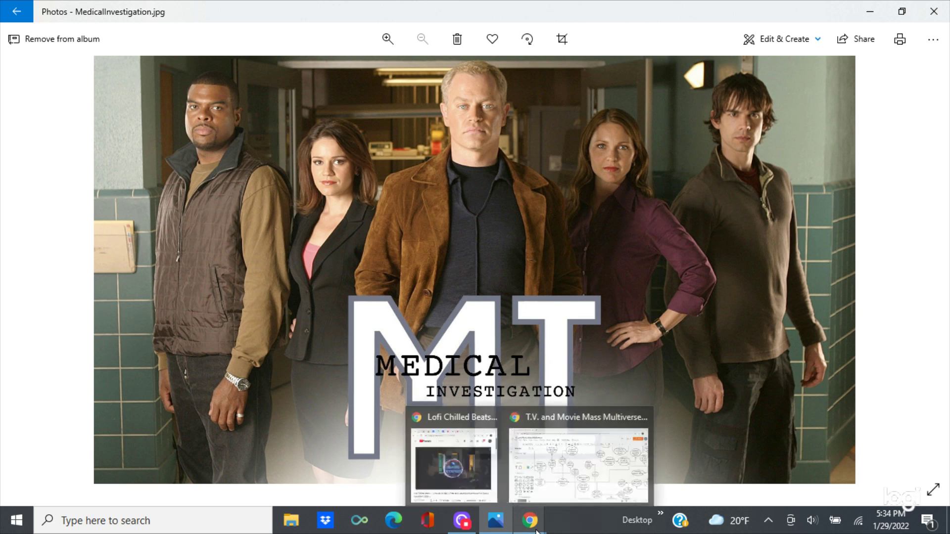
{"action": "left_click", "coordinate": [559, 471]}
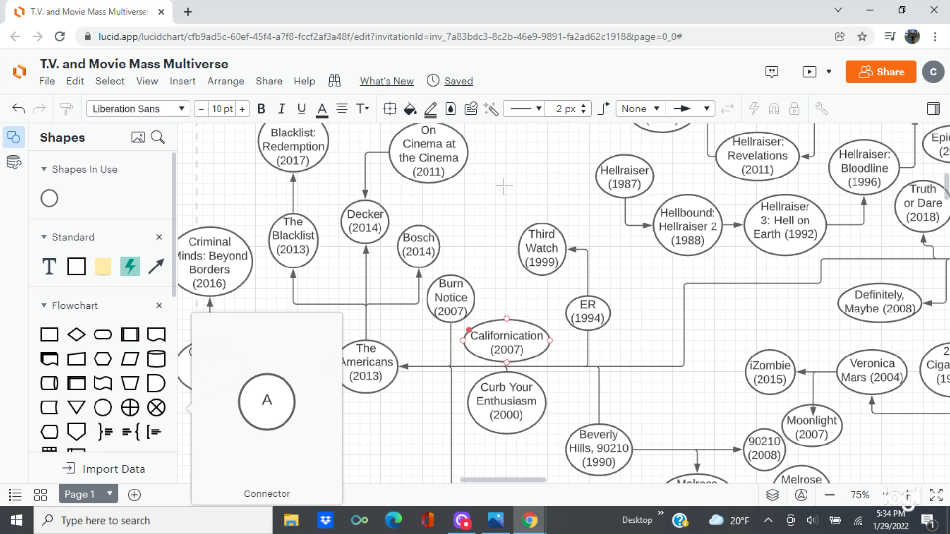
- Place a 'Medical Investigation (2004)' circle above Third Watch, widen it, and link Third Watch up to it
{"action": "mouse_move", "coordinate": [49, 198]}
{"action": "left_mouse_down"}
{"action": "mouse_move", "coordinate": [195, 340]}
{"action": "mouse_move", "coordinate": [519, 171]}
{"action": "left_mouse_up"}
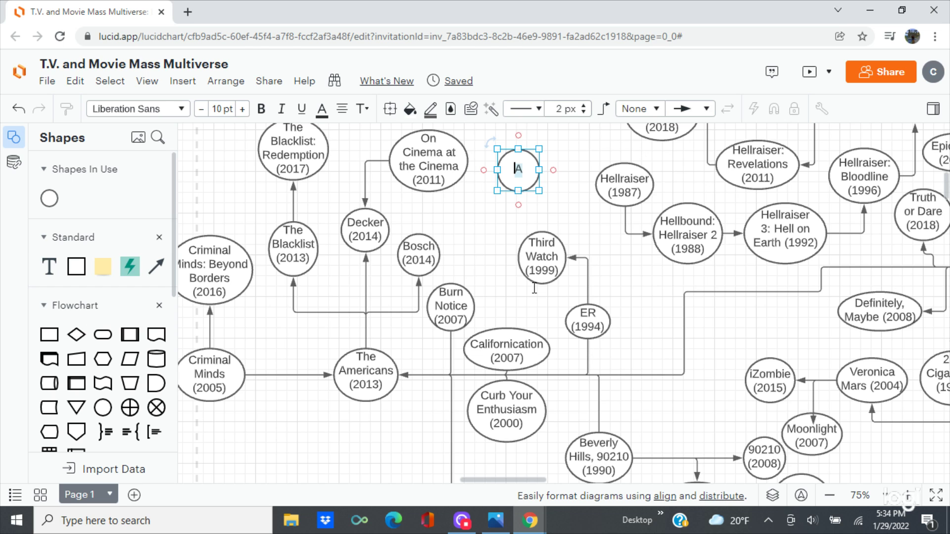
{"action": "type", "text": "Medical I"}
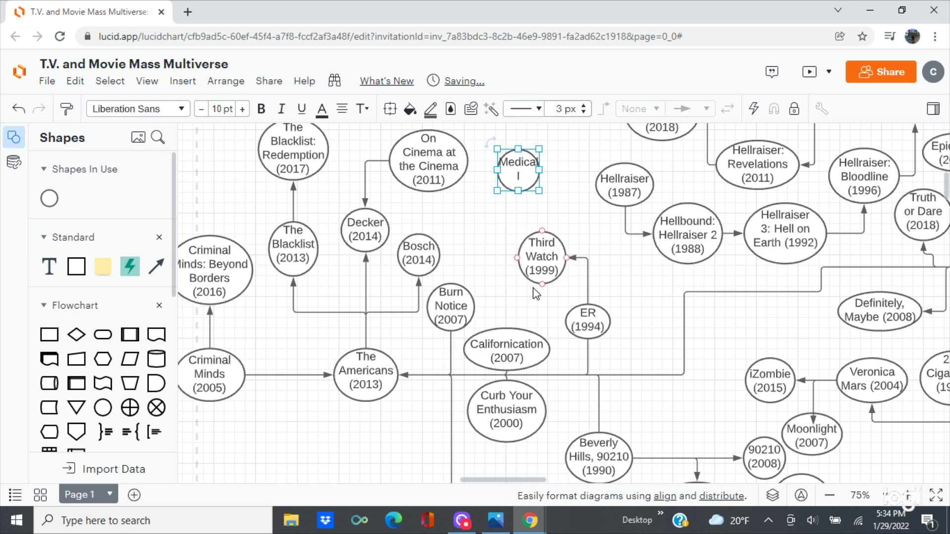
{"action": "type", "text": "nvestig"}
{"action": "type", "text": "ation"}
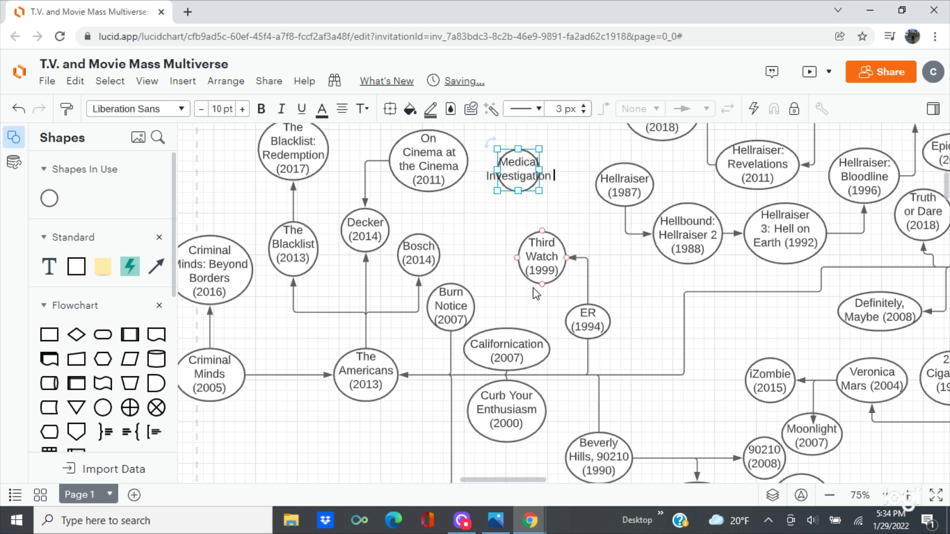
{"action": "type", "text": " (2004"}
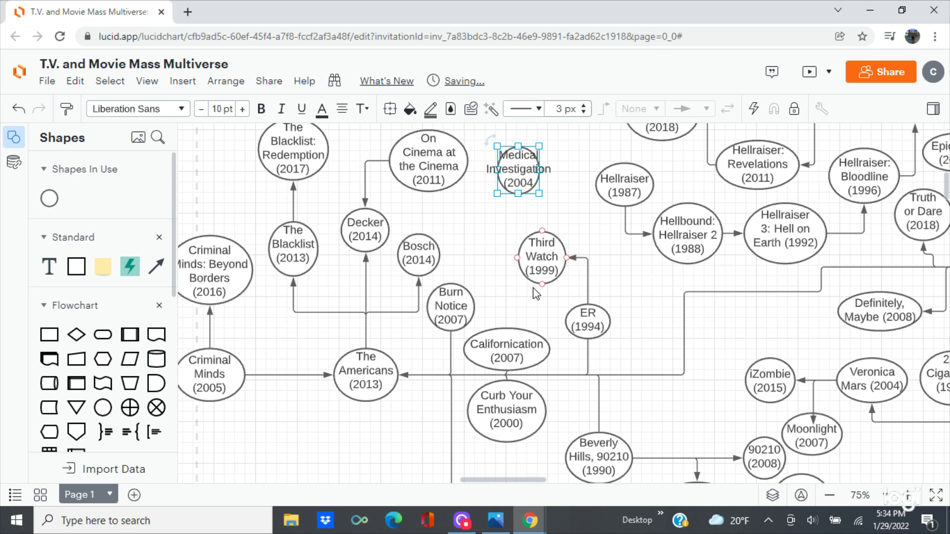
{"action": "type", "text": ")"}
{"action": "mouse_move", "coordinate": [540, 194]}
{"action": "left_mouse_down"}
{"action": "mouse_move", "coordinate": [573, 198]}
{"action": "mouse_move", "coordinate": [536, 181]}
{"action": "mouse_move", "coordinate": [545, 176]}
{"action": "mouse_move", "coordinate": [546, 187]}
{"action": "left_mouse_up"}
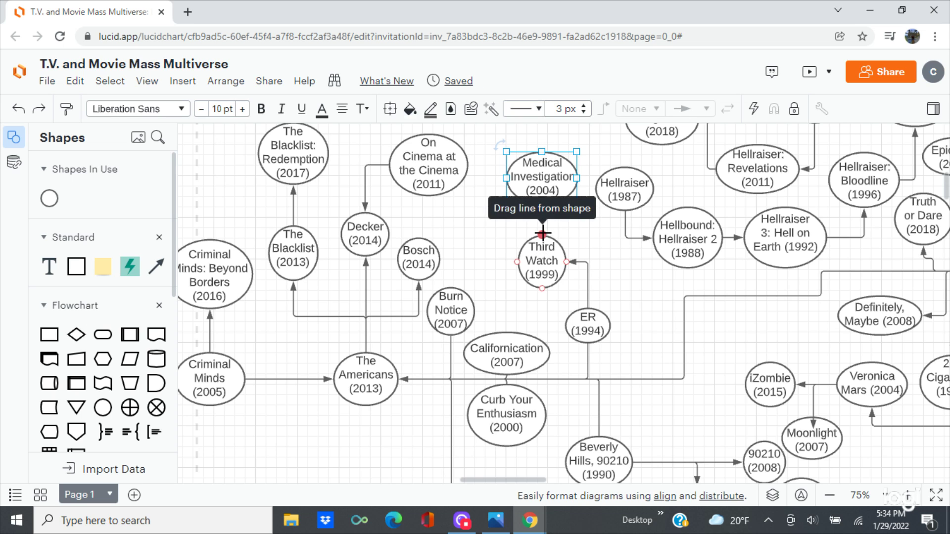
{"action": "left_click_drag", "start_coordinate": [544, 206], "coordinate": [543, 205]}
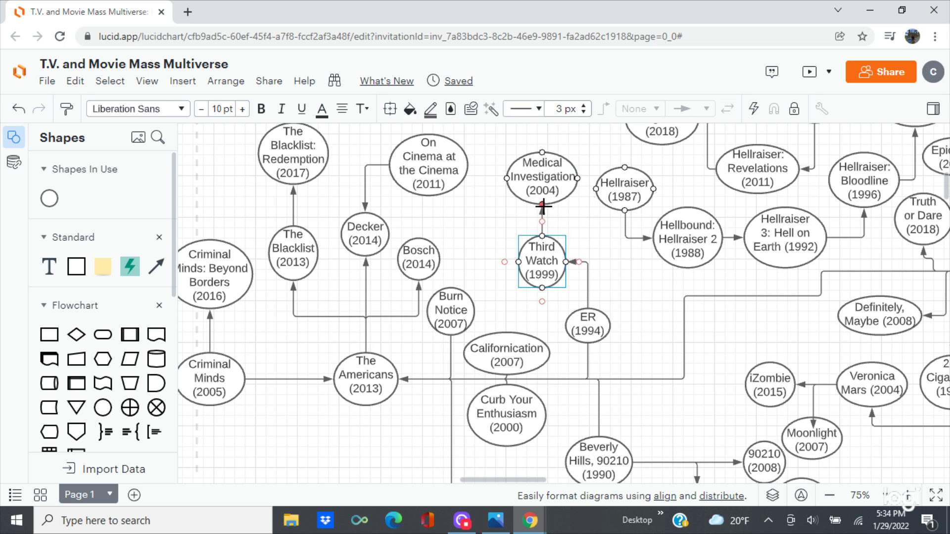
{"action": "left_click", "coordinate": [580, 228]}
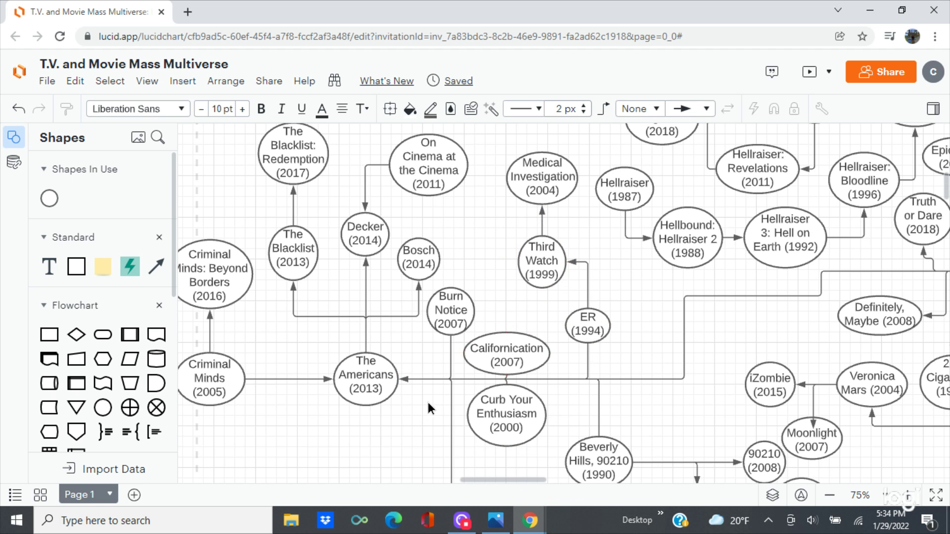
{"action": "scroll", "coordinate": [416, 425], "scroll_direction": "left", "scroll_amount": 5}
{"action": "scroll", "coordinate": [415, 425], "scroll_direction": "down", "scroll_amount": 1}
{"action": "scroll", "coordinate": [509, 388], "scroll_direction": "down", "scroll_amount": 1}
{"action": "scroll", "coordinate": [509, 388], "scroll_direction": "right", "scroll_amount": 1}
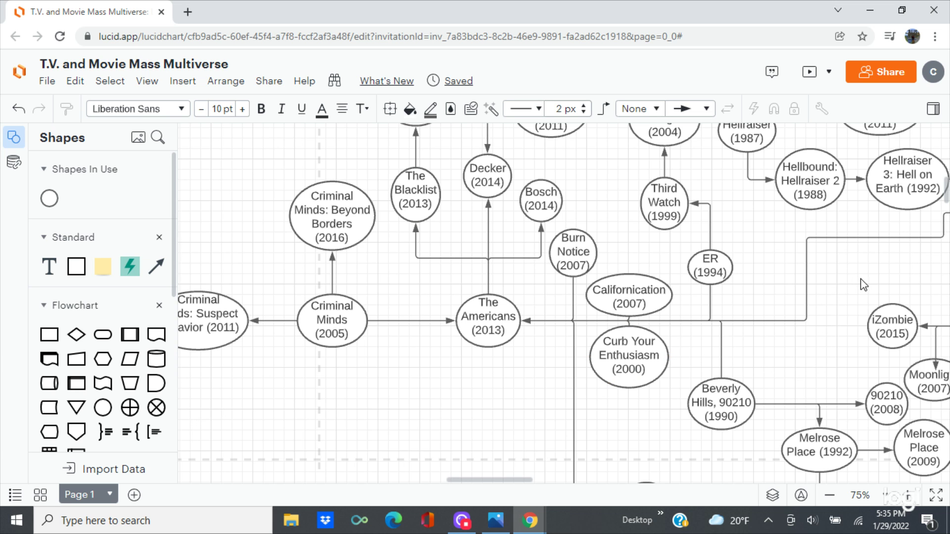
{"action": "scroll", "coordinate": [861, 278], "scroll_direction": "right", "scroll_amount": 3}
{"action": "scroll", "coordinate": [839, 269], "scroll_direction": "right", "scroll_amount": 3}
{"action": "scroll", "coordinate": [840, 270], "scroll_direction": "up", "scroll_amount": 1}
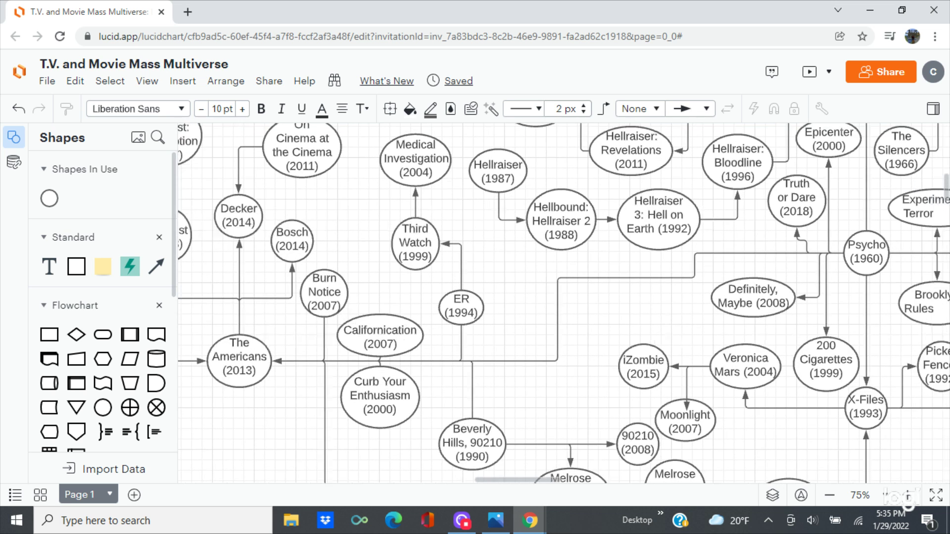
{"action": "scroll", "coordinate": [874, 312], "scroll_direction": "right", "scroll_amount": 7}
{"action": "scroll", "coordinate": [874, 312], "scroll_direction": "up", "scroll_amount": 1}
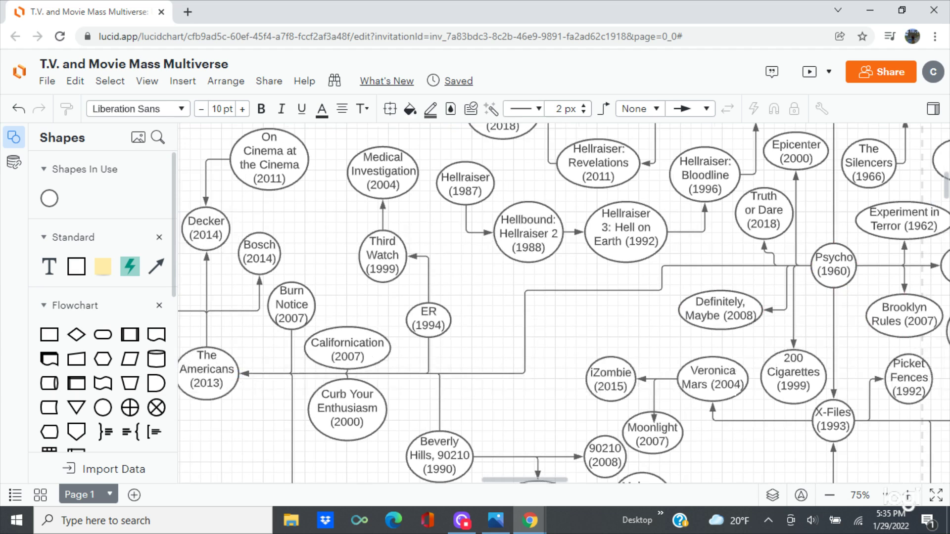
{"action": "left_click", "coordinate": [830, 496]}
{"action": "left_click", "coordinate": [836, 496]}
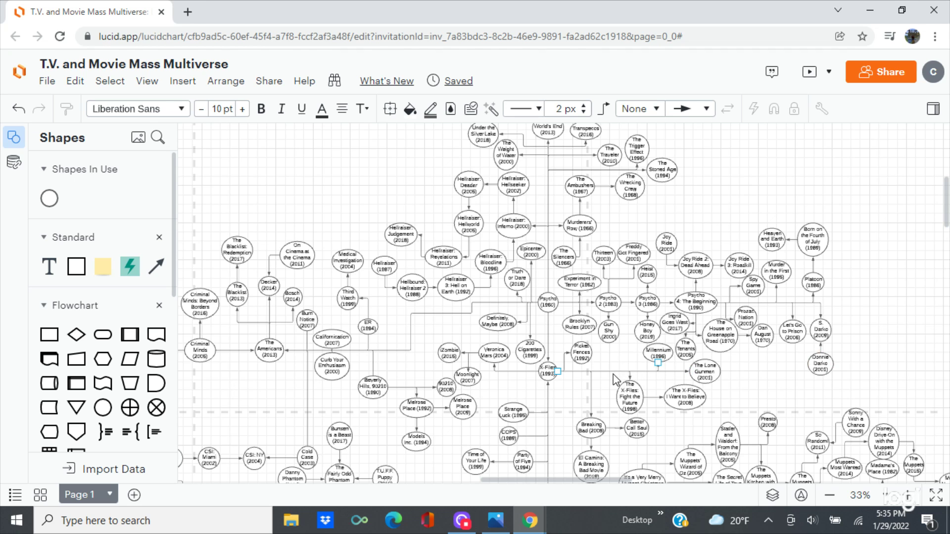
{"action": "scroll", "coordinate": [564, 304], "scroll_direction": "left", "scroll_amount": 5}
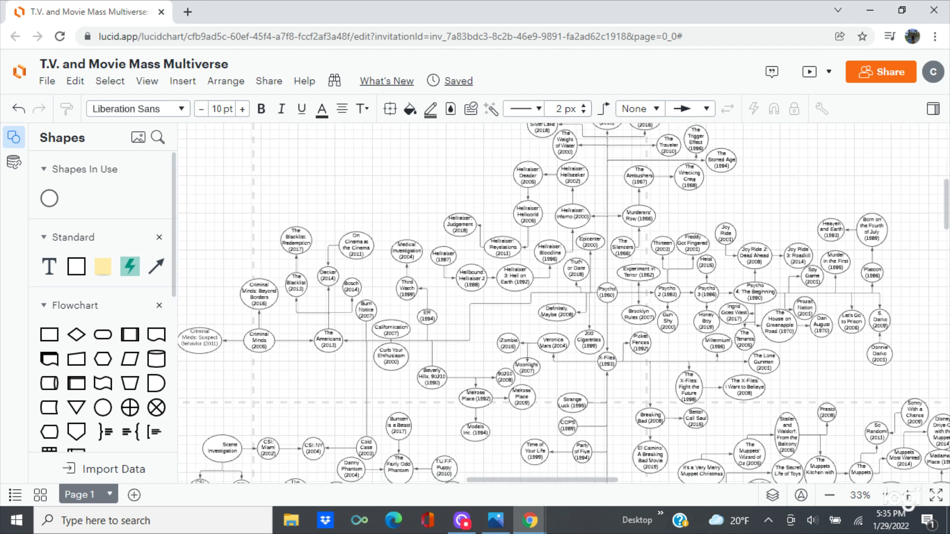
{"action": "scroll", "coordinate": [564, 303], "scroll_direction": "left", "scroll_amount": 3}
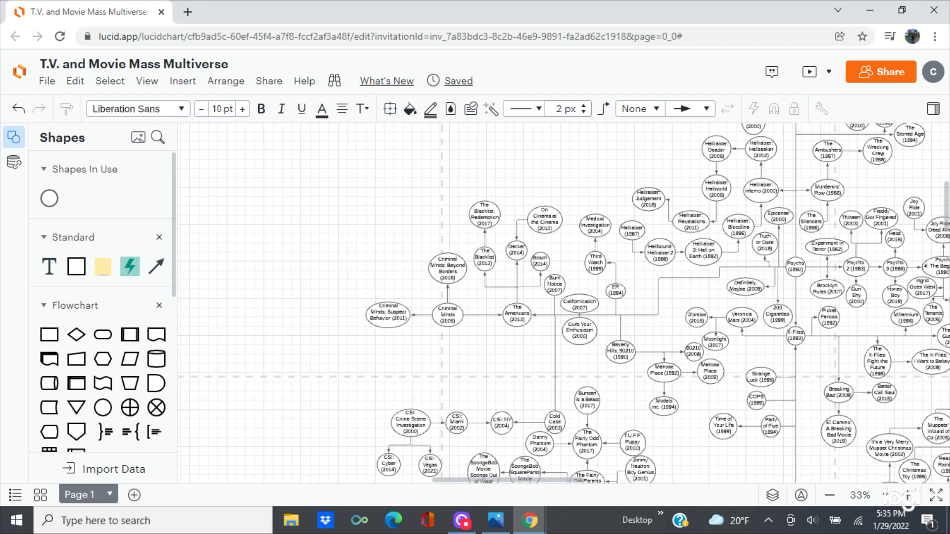
{"action": "left_click", "coordinate": [907, 499]}
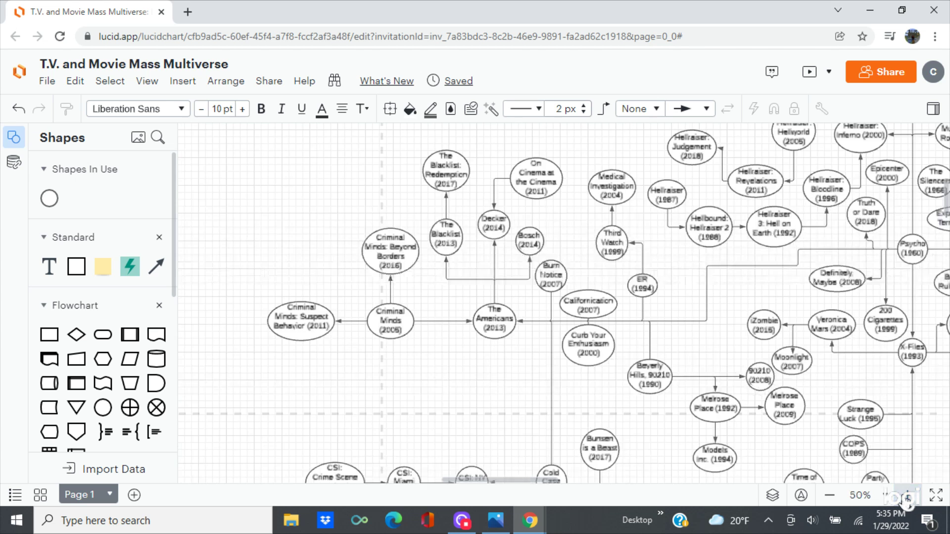
{"action": "left_click", "coordinate": [907, 499]}
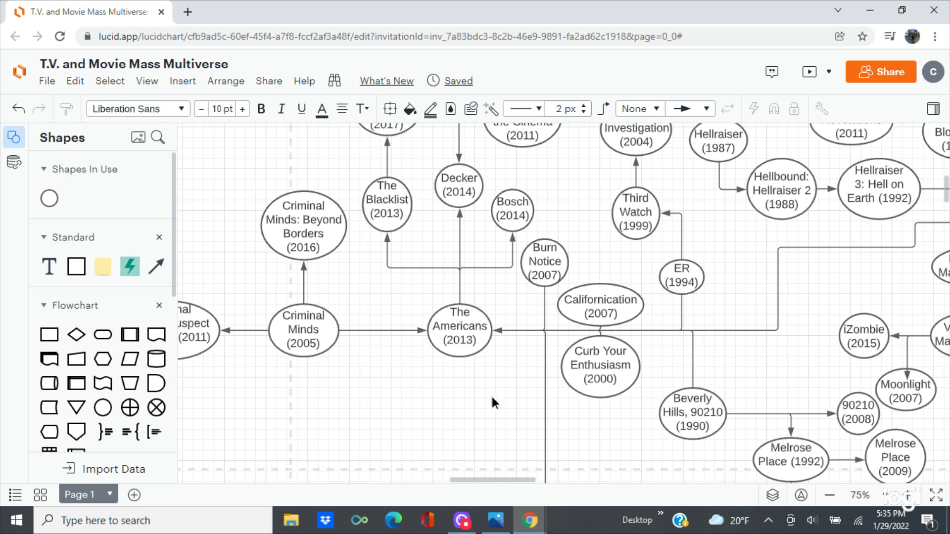
{"action": "left_click_drag", "start_coordinate": [492, 402], "coordinate": [532, 376]}
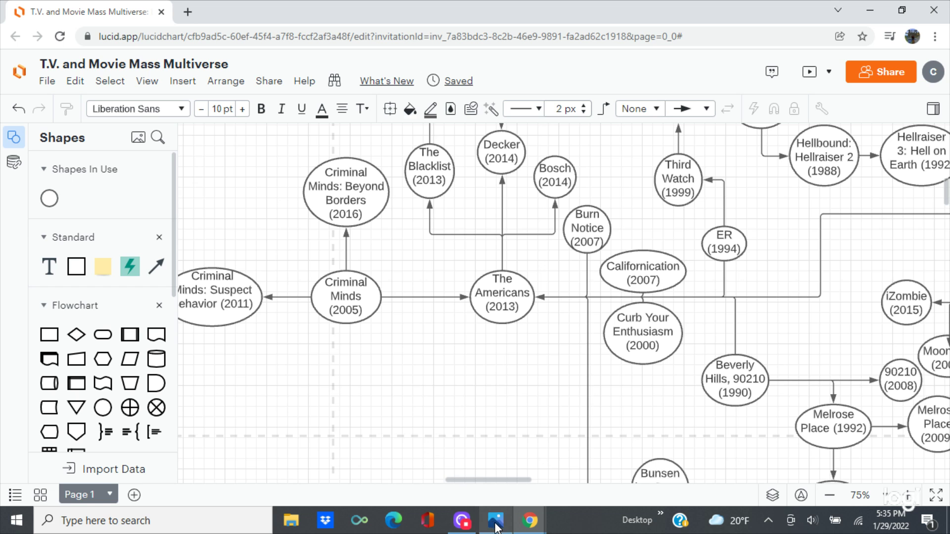
- Advance Photos to the EverybodyHatesChris.jpg poster and switch back to the Lucidchart chart
{"action": "mouse_move", "coordinate": [493, 522]}
{"action": "left_click", "coordinate": [499, 451]}
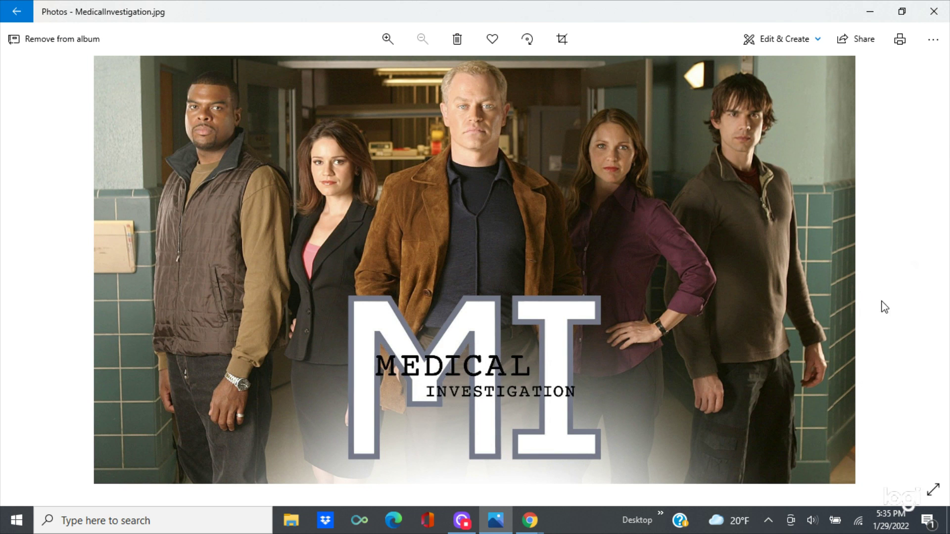
{"action": "left_click", "coordinate": [917, 272]}
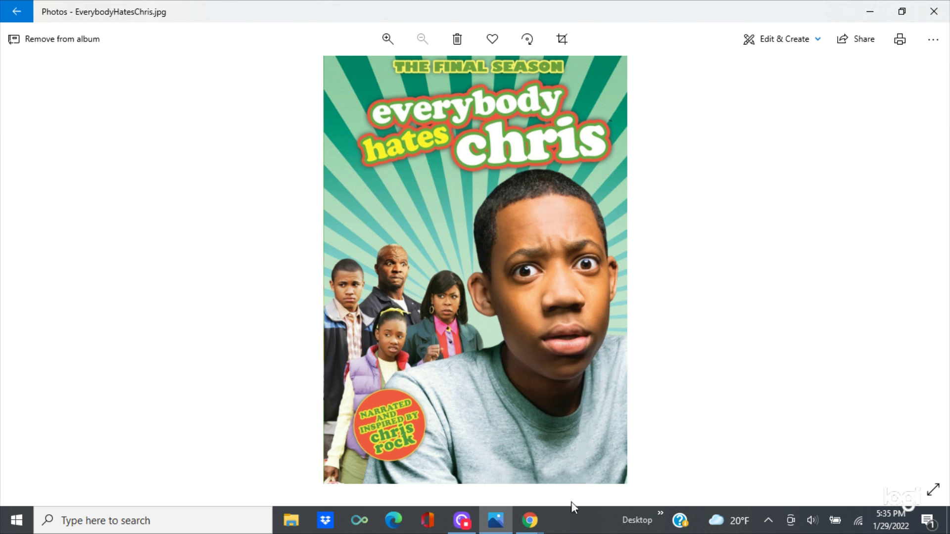
{"action": "mouse_move", "coordinate": [540, 530]}
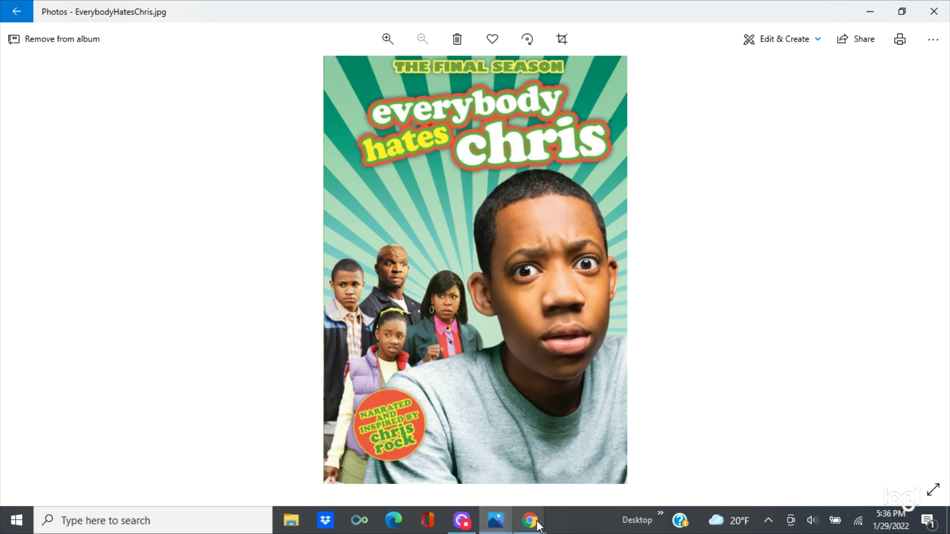
{"action": "left_click", "coordinate": [560, 482]}
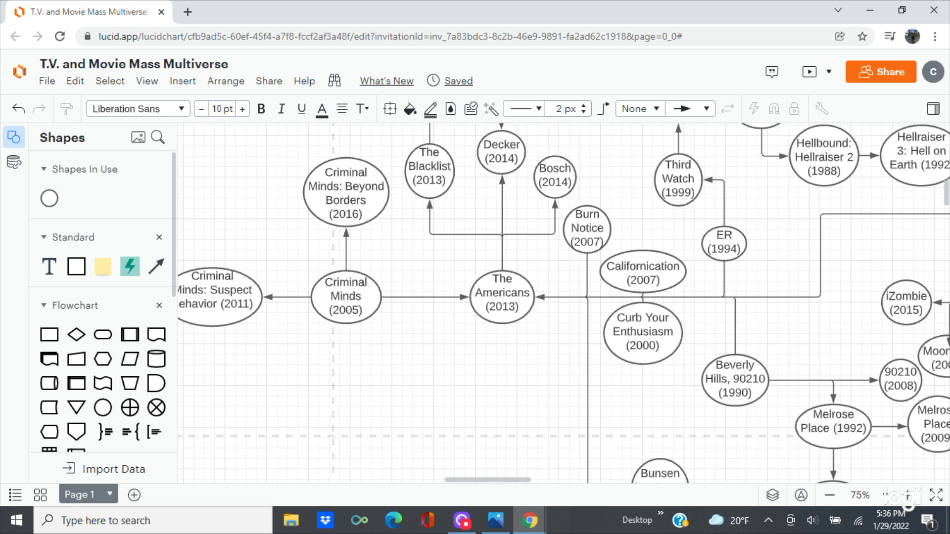
- Drop a circle below Criminal Minds labelled 'Everybody Hates Chris (2005)' and start a connector from it
{"action": "left_click_drag", "start_coordinate": [413, 426], "coordinate": [437, 406]}
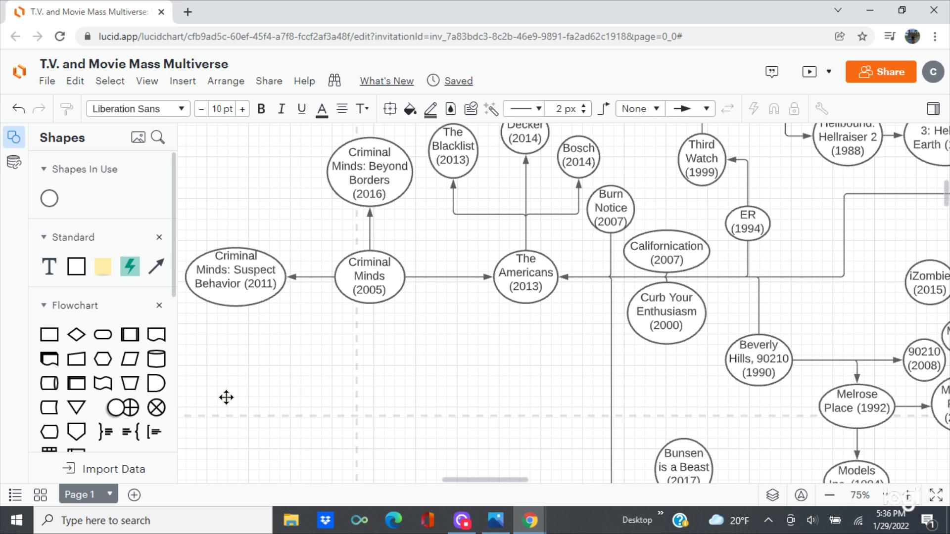
{"action": "mouse_move", "coordinate": [226, 398]}
{"action": "left_mouse_down"}
{"action": "mouse_move", "coordinate": [373, 326]}
{"action": "mouse_move", "coordinate": [378, 314]}
{"action": "mouse_move", "coordinate": [393, 356]}
{"action": "left_mouse_up"}
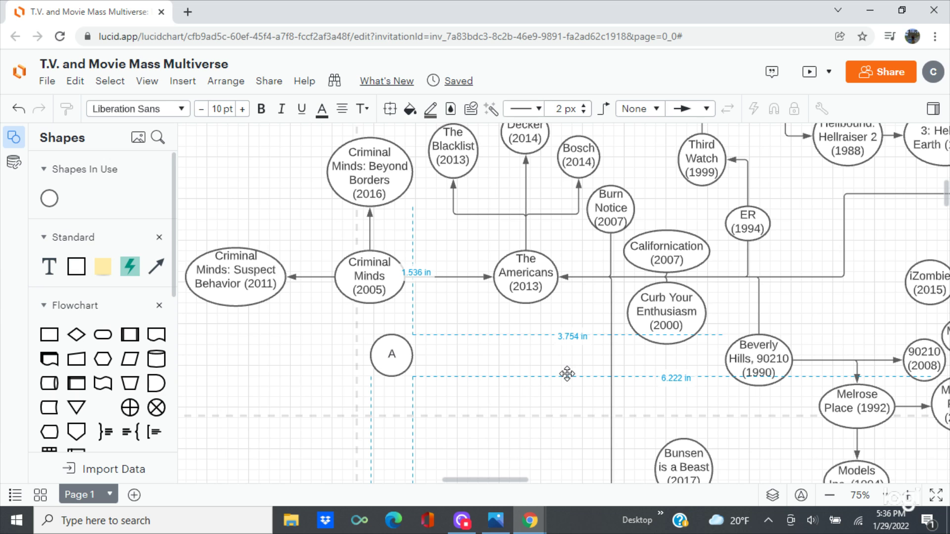
{"action": "type", "text": "Ever"}
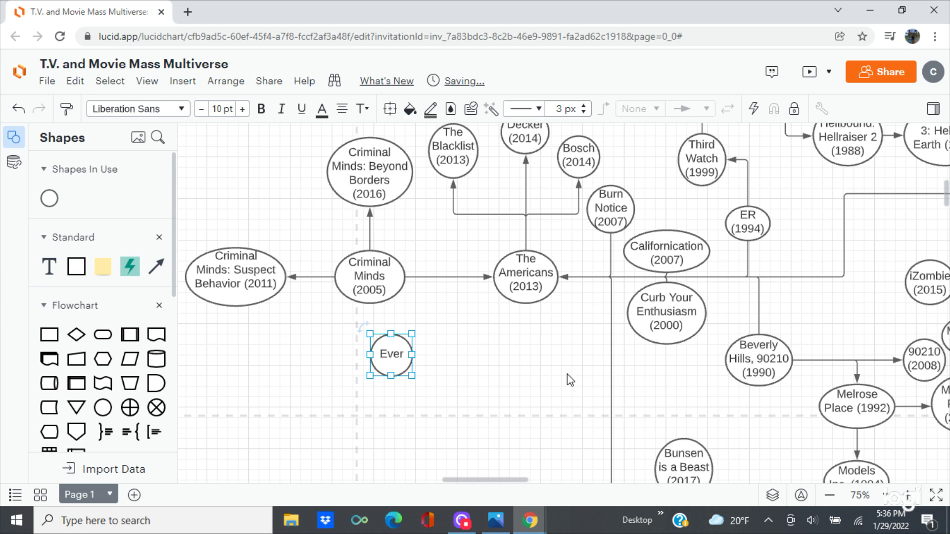
{"action": "type", "text": "ybody"}
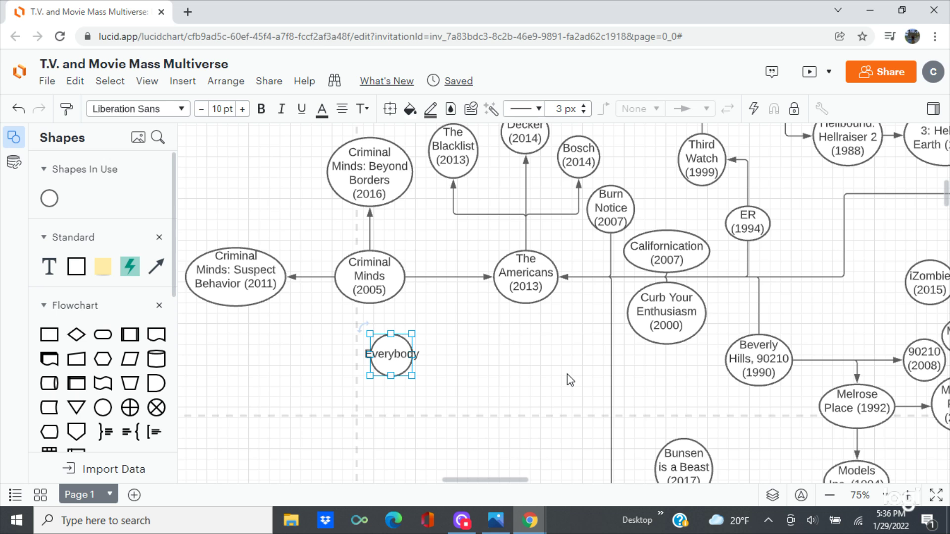
{"action": "type", "text": " Hates"}
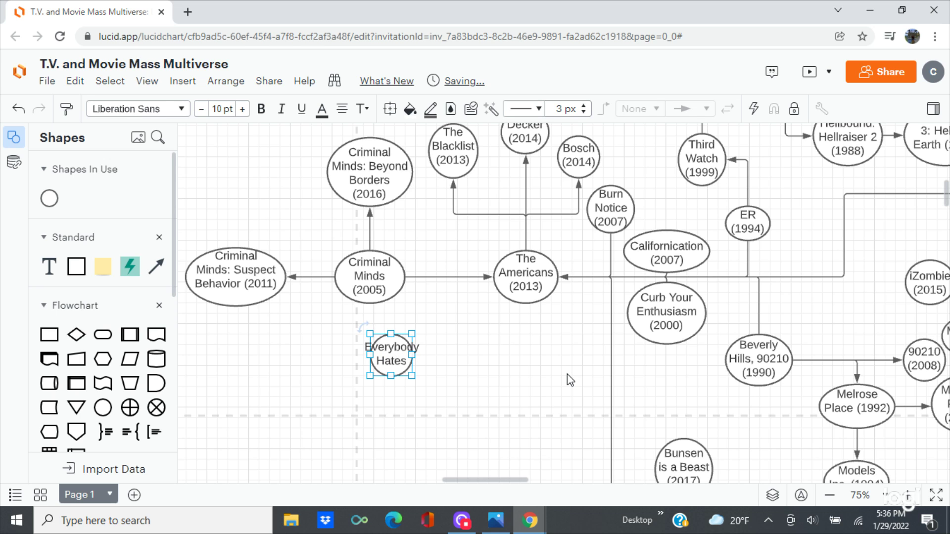
{"action": "type", "text": " Chris"}
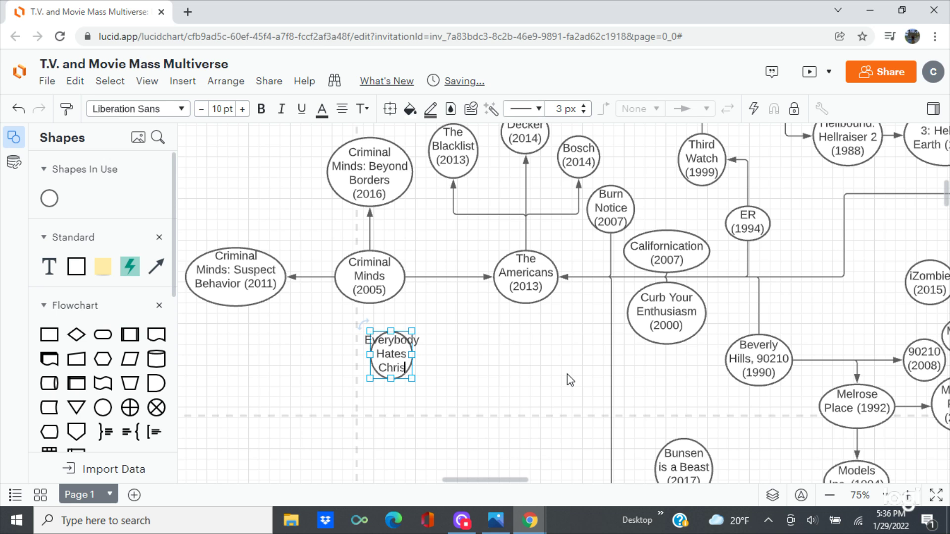
{"action": "type", "text": " (2005"}
{"action": "type", "text": ")"}
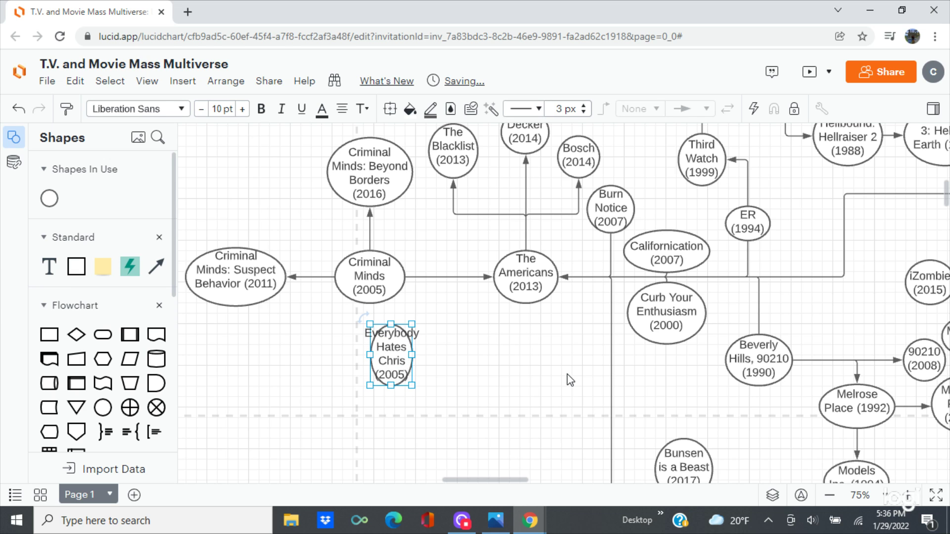
{"action": "left_click", "coordinate": [567, 374]}
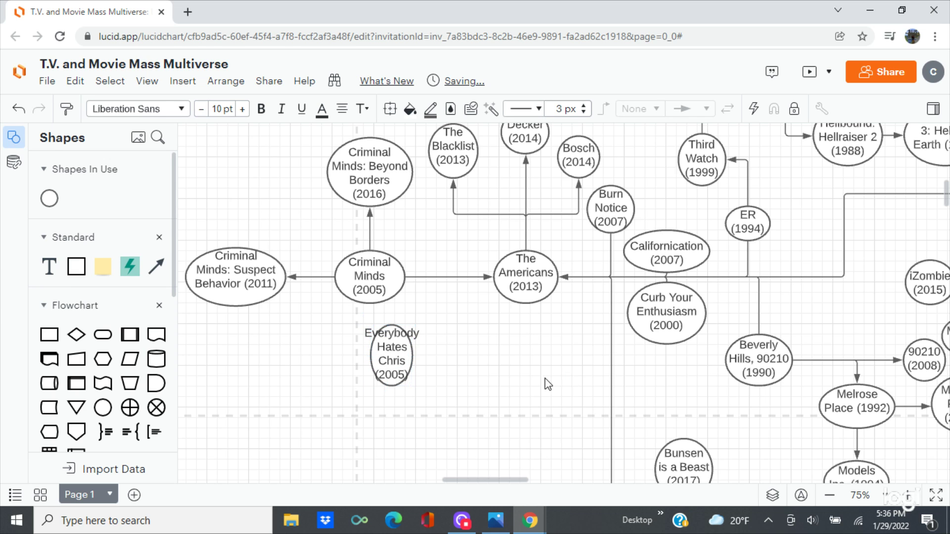
{"action": "left_click", "coordinate": [407, 384]}
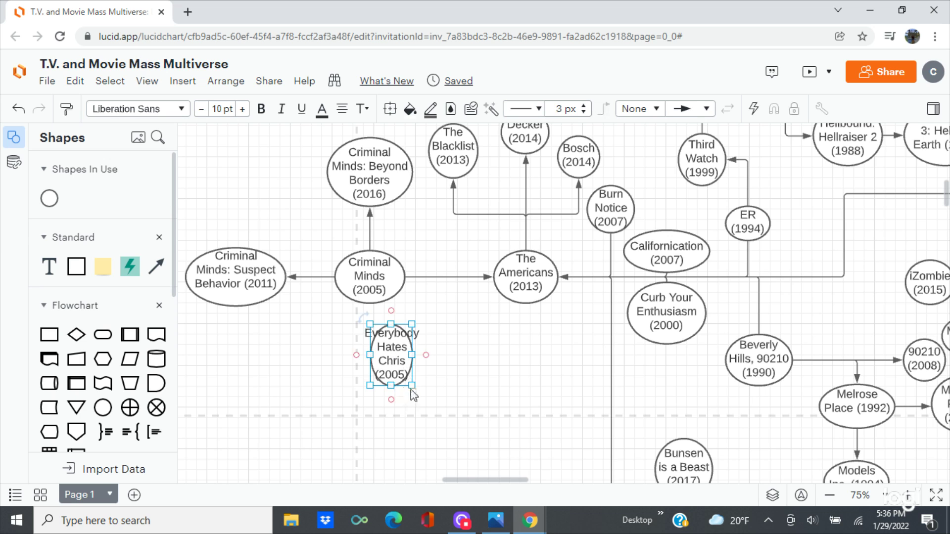
{"action": "mouse_move", "coordinate": [414, 384]}
{"action": "left_mouse_down"}
{"action": "mouse_move", "coordinate": [426, 391]}
{"action": "mouse_move", "coordinate": [537, 367]}
{"action": "left_mouse_up"}
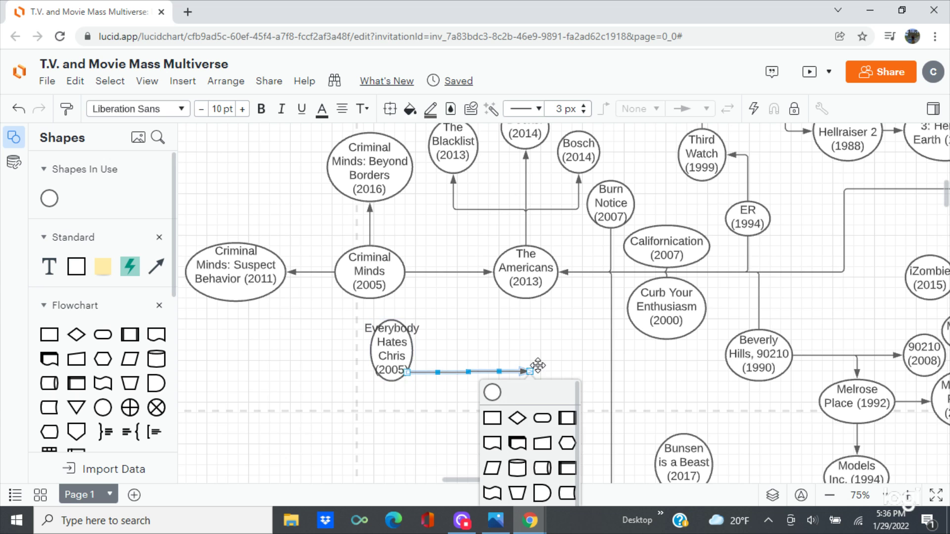
- Discard the stray connector, enlarge Everybody Hates Chris, and move it between Criminal Minds and The Americans
{"action": "key", "text": "Escape"}
{"action": "left_click", "coordinate": [393, 348]}
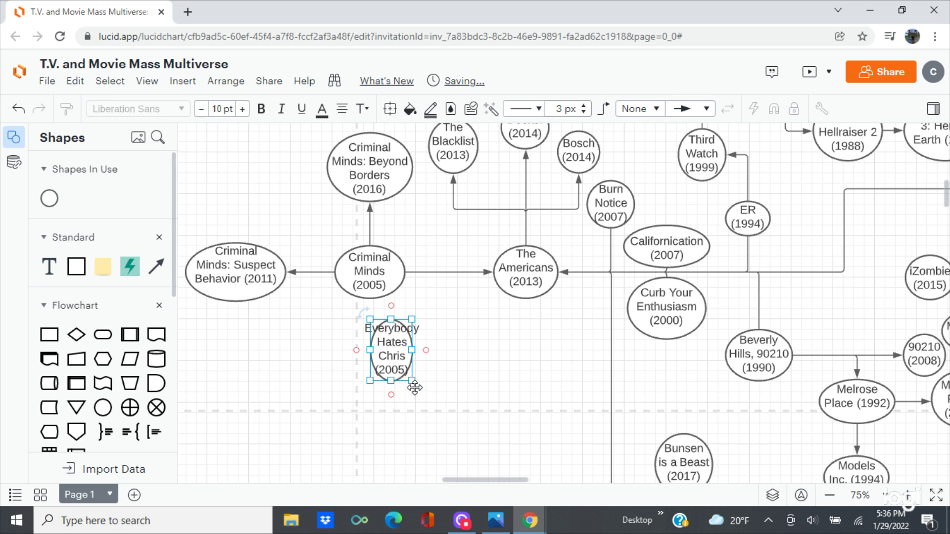
{"action": "mouse_move", "coordinate": [414, 383]}
{"action": "left_mouse_down"}
{"action": "mouse_move", "coordinate": [446, 396]}
{"action": "mouse_move", "coordinate": [461, 377]}
{"action": "mouse_move", "coordinate": [445, 376]}
{"action": "left_mouse_up"}
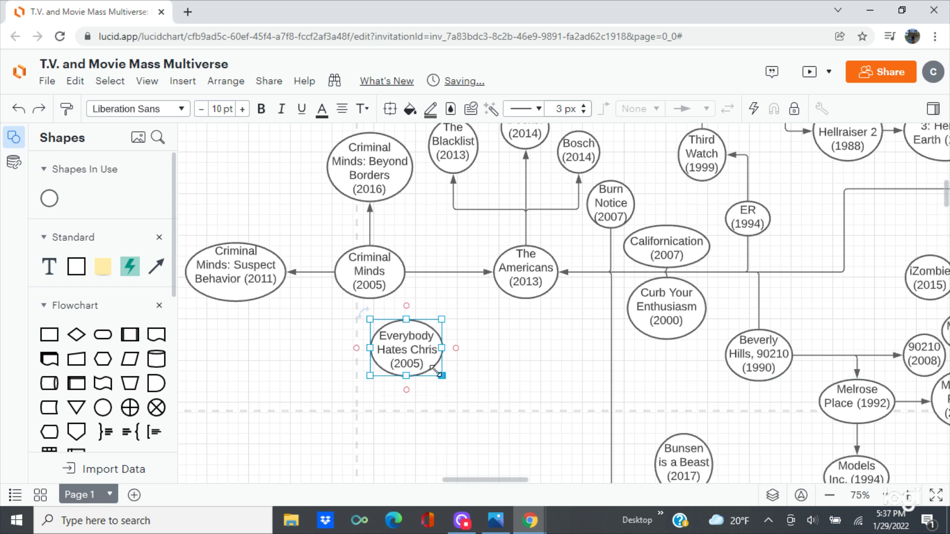
{"action": "mouse_move", "coordinate": [406, 341]}
{"action": "left_mouse_down"}
{"action": "mouse_move", "coordinate": [445, 282]}
{"action": "mouse_move", "coordinate": [438, 238]}
{"action": "left_mouse_up"}
{"action": "scroll", "coordinate": [475, 336], "scroll_direction": "up", "scroll_amount": 1}
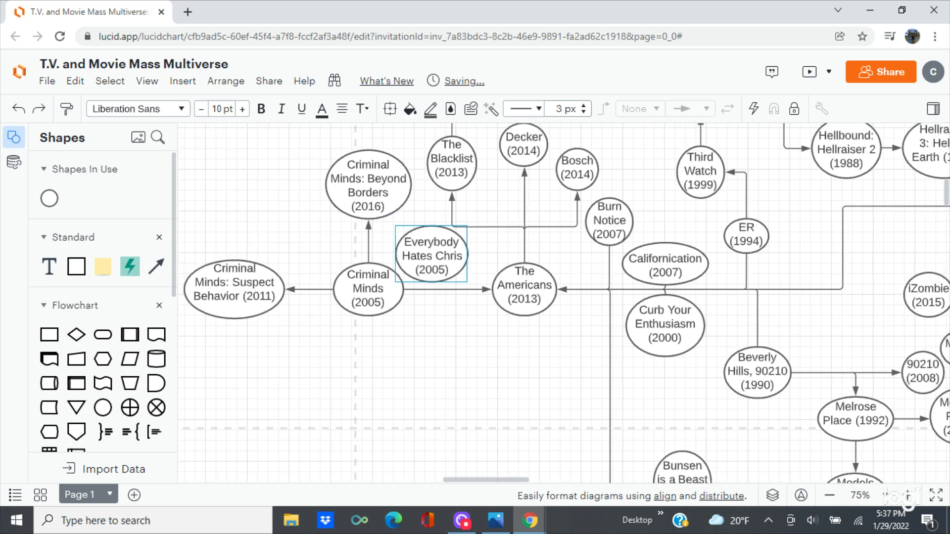
{"action": "left_click_drag", "start_coordinate": [432, 270], "coordinate": [428, 266]}
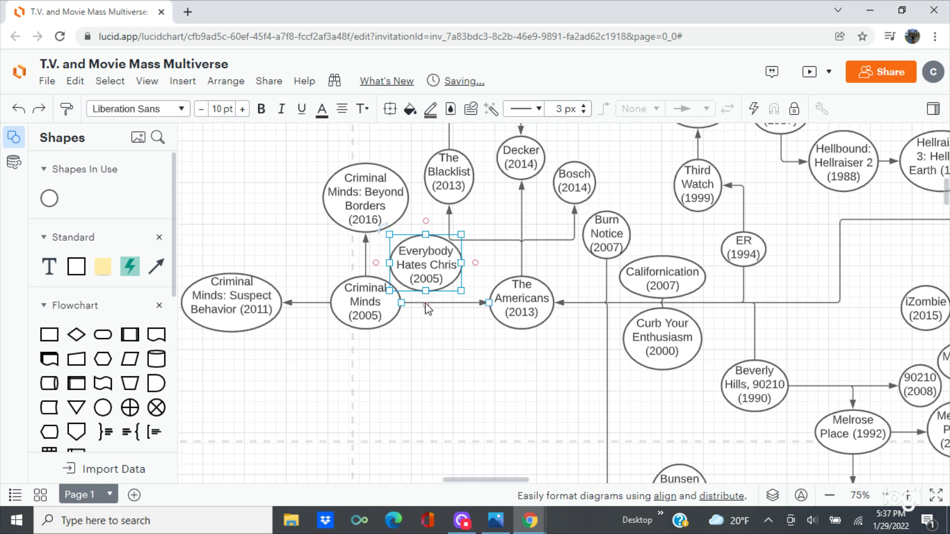
- Link the Everybody Hates Chris circle to The Americans (2013), then bring up the poster photos
{"action": "left_click_drag", "start_coordinate": [424, 307], "coordinate": [490, 304]}
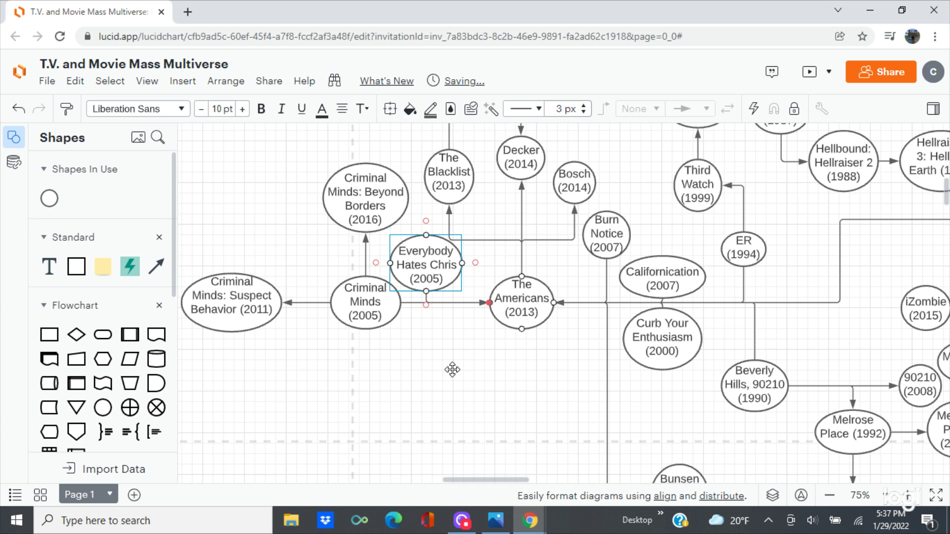
{"action": "left_click", "coordinate": [452, 370]}
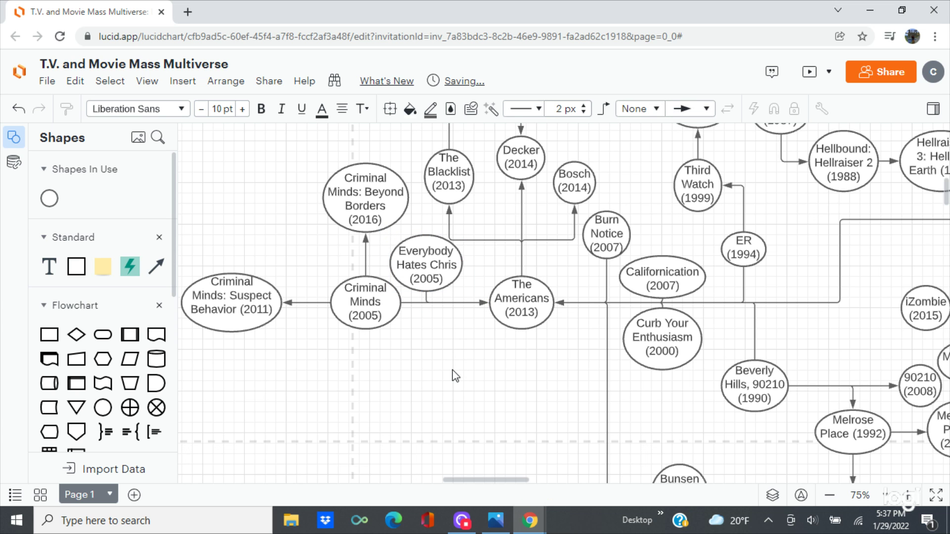
{"action": "scroll", "coordinate": [452, 369], "scroll_direction": "up", "scroll_amount": 5}
{"action": "scroll", "coordinate": [452, 370], "scroll_direction": "down", "scroll_amount": 5}
{"action": "left_click", "coordinate": [495, 521]}
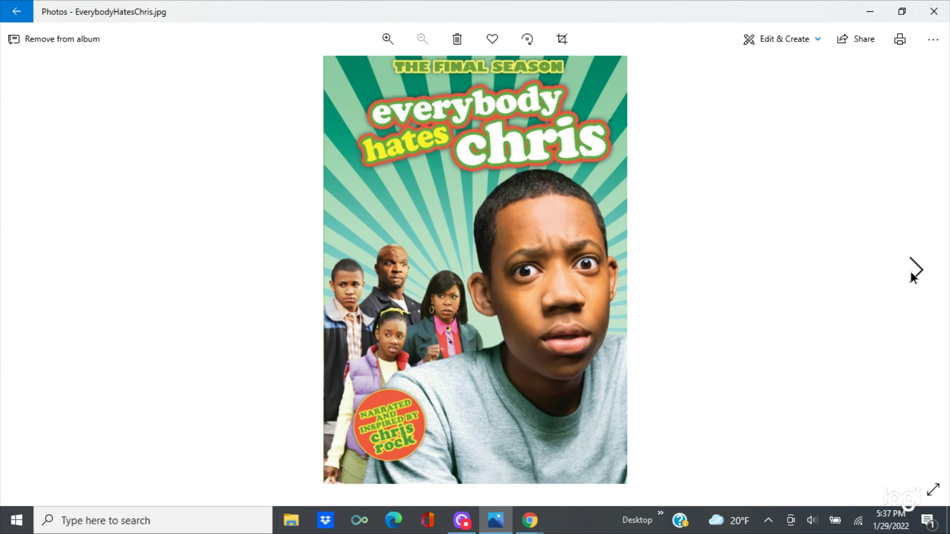
{"action": "left_click", "coordinate": [913, 275]}
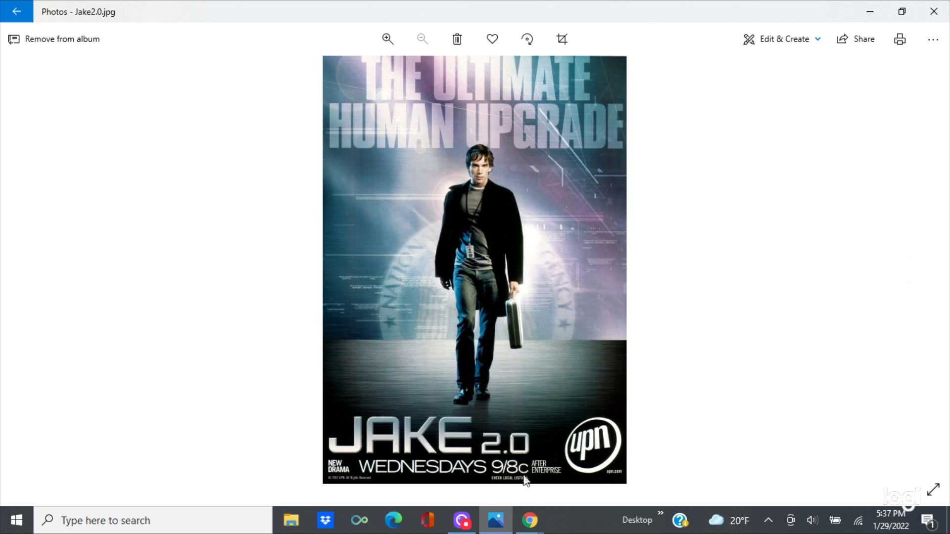
{"action": "mouse_move", "coordinate": [536, 525]}
{"action": "left_click", "coordinate": [548, 462]}
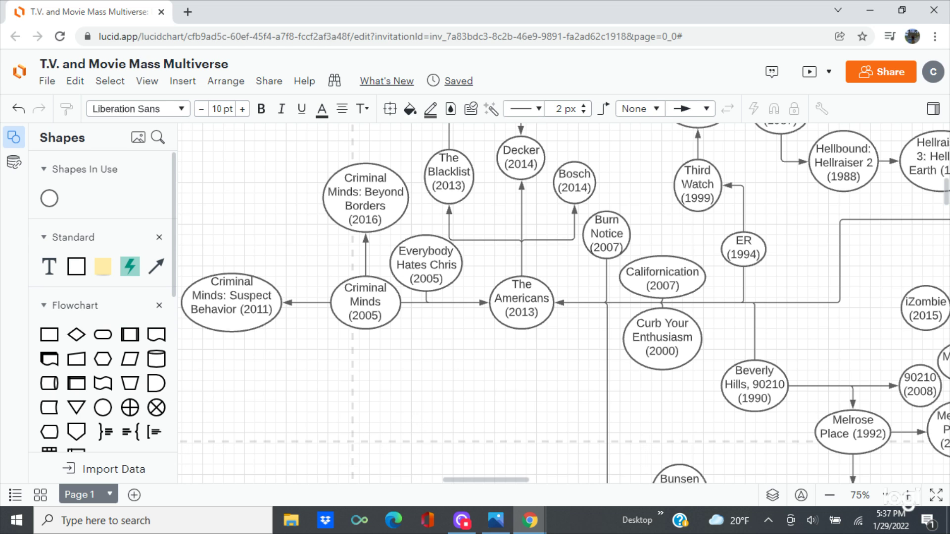
- Add an enlarged 'Jake 2.0 (2003)' circle below Everybody Hates Chris
{"action": "mouse_move", "coordinate": [103, 408]}
{"action": "left_mouse_down"}
{"action": "mouse_move", "coordinate": [280, 401]}
{"action": "mouse_move", "coordinate": [420, 359]}
{"action": "left_mouse_up"}
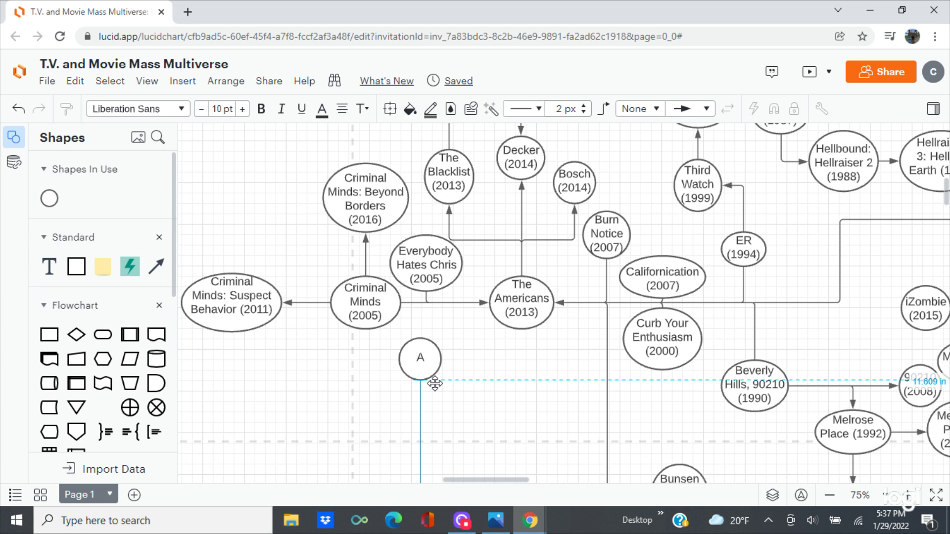
{"action": "type", "text": "Jake 2"}
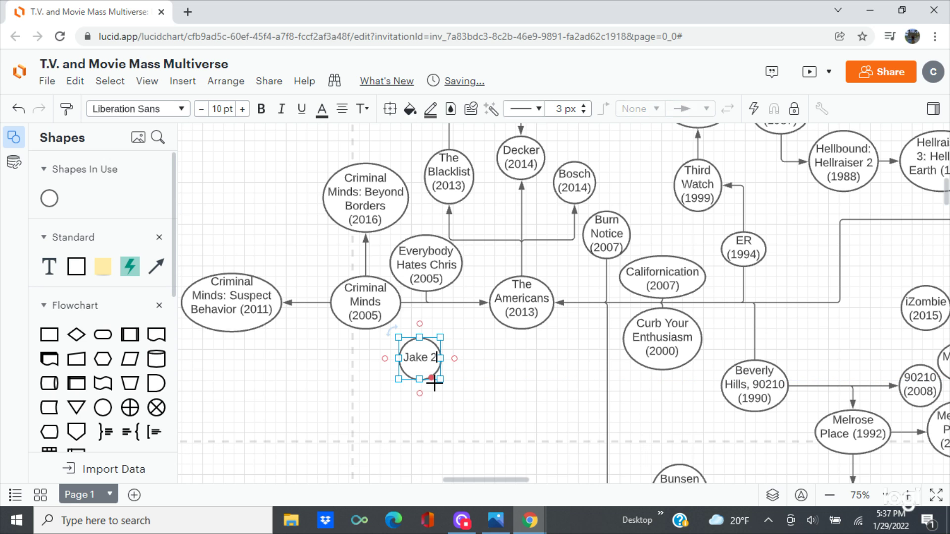
{"action": "type", "text": ".0"}
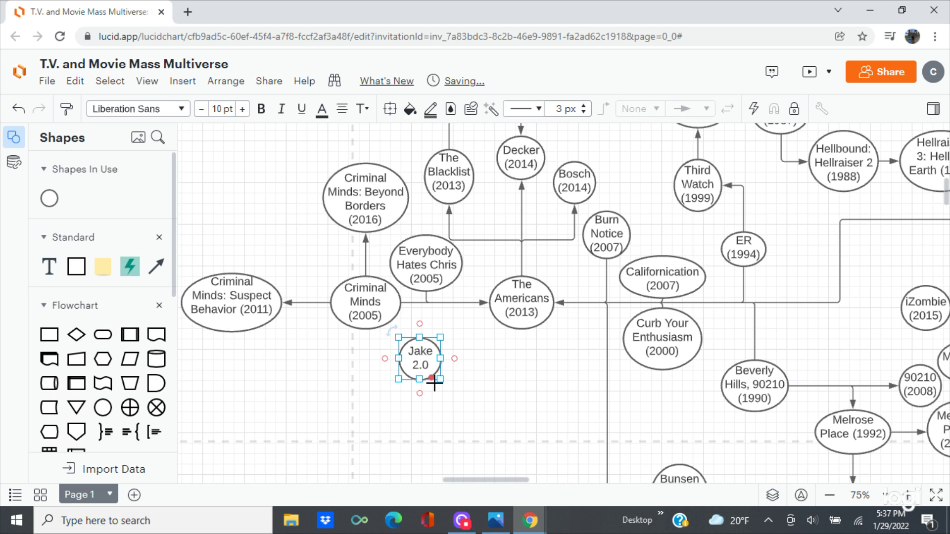
{"action": "type", "text": " (2003"}
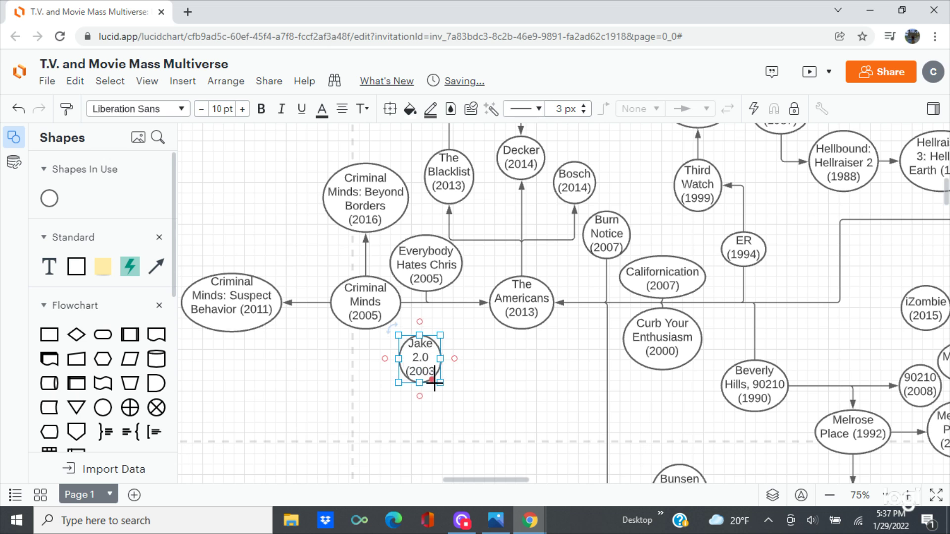
{"action": "type", "text": ")"}
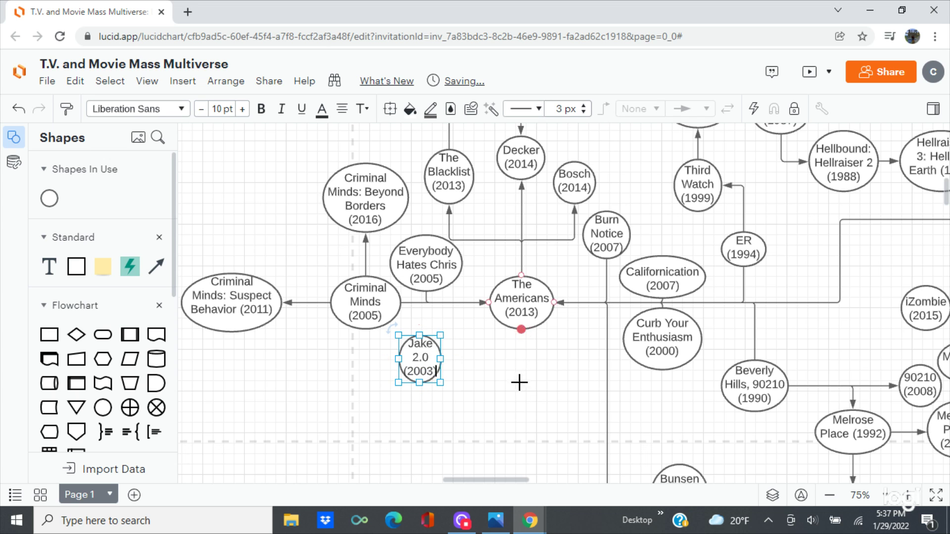
{"action": "left_click", "coordinate": [526, 403]}
{"action": "left_click", "coordinate": [434, 381]}
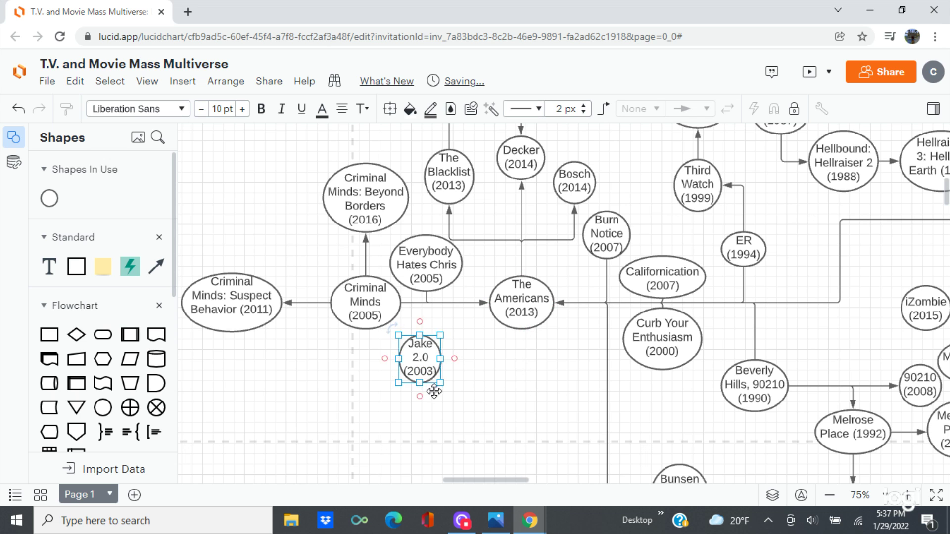
{"action": "mouse_move", "coordinate": [440, 383]}
{"action": "left_mouse_down"}
{"action": "mouse_move", "coordinate": [451, 386]}
{"action": "mouse_move", "coordinate": [424, 366]}
{"action": "mouse_move", "coordinate": [428, 347]}
{"action": "left_mouse_up"}
{"action": "key", "text": "ctrl+z"}
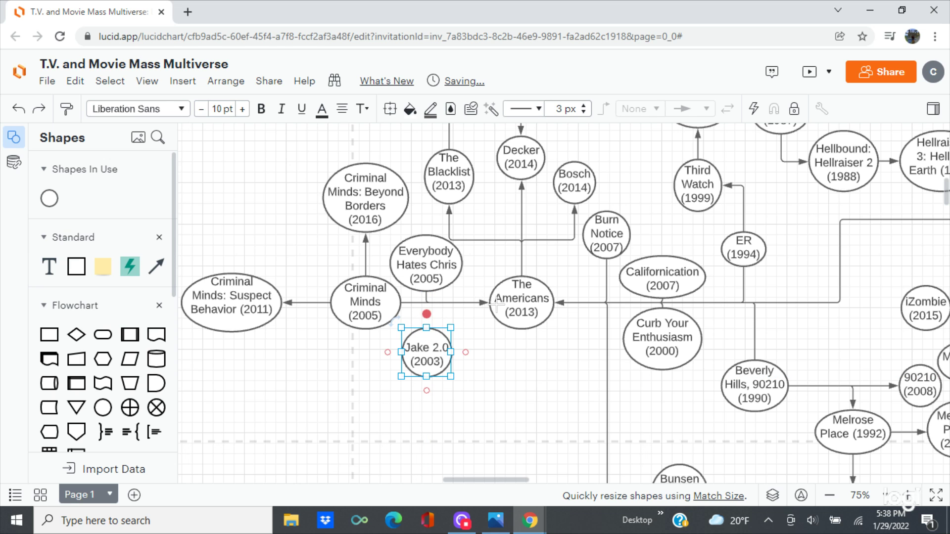
{"action": "key", "text": "ctrl+y"}
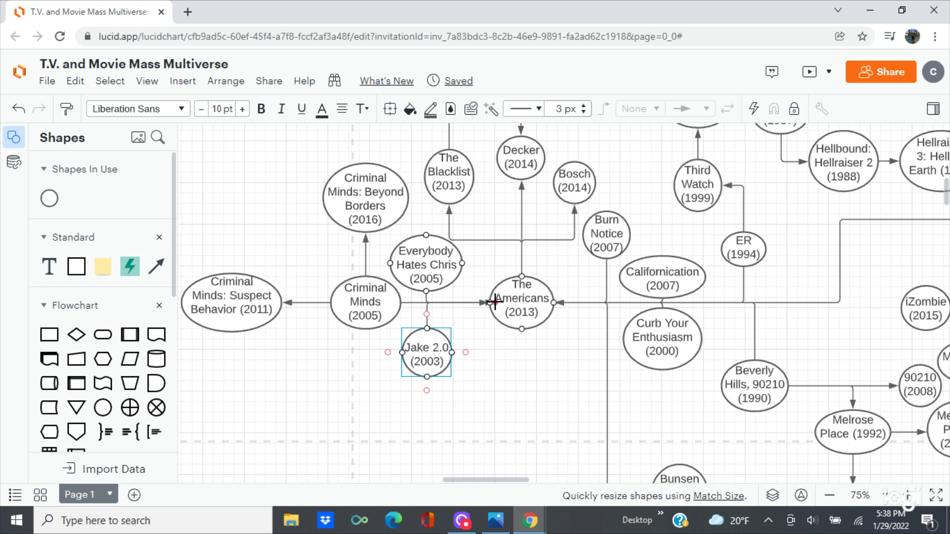
- Link Jake 2.0 to The Americans with an arrow, then advance Photos to JudgingAmy.jpg
{"action": "left_click_drag", "start_coordinate": [495, 302], "coordinate": [488, 269]}
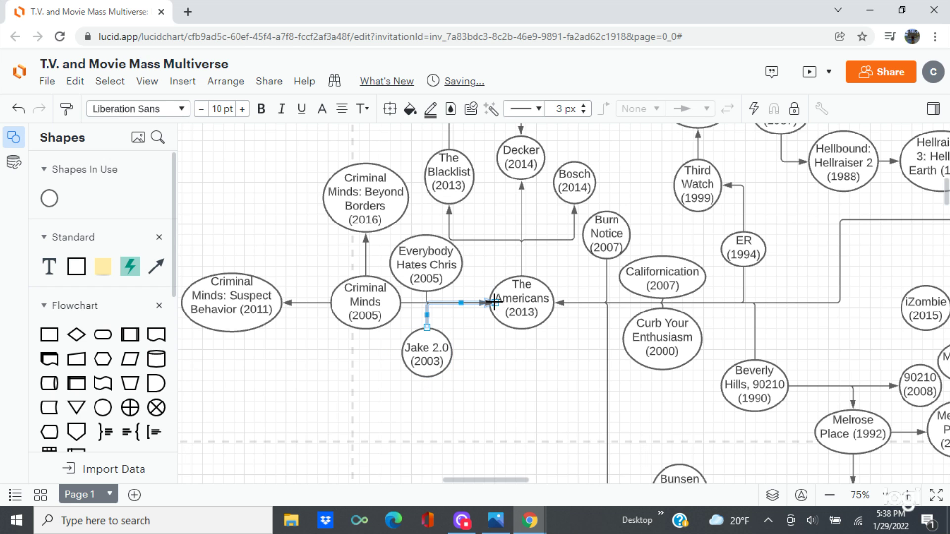
{"action": "key", "text": "Escape"}
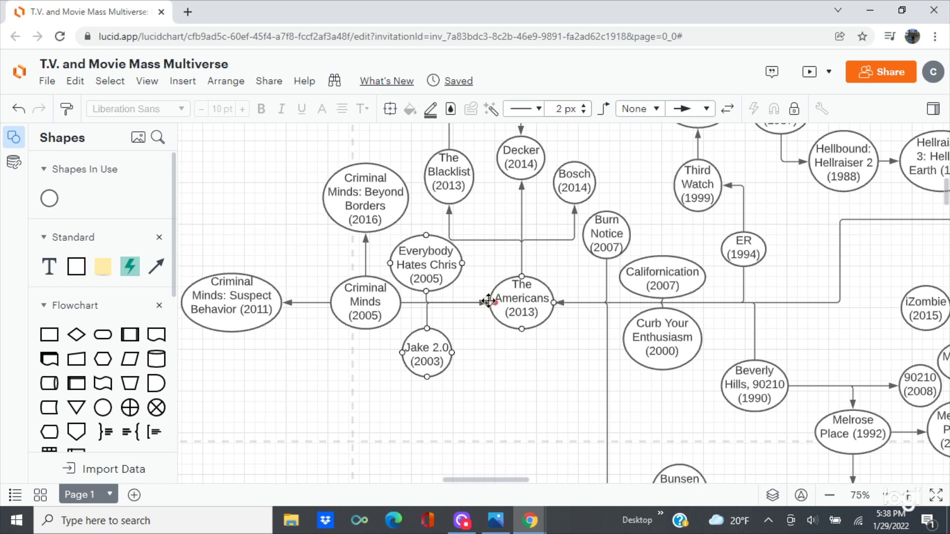
{"action": "left_click", "coordinate": [488, 301]}
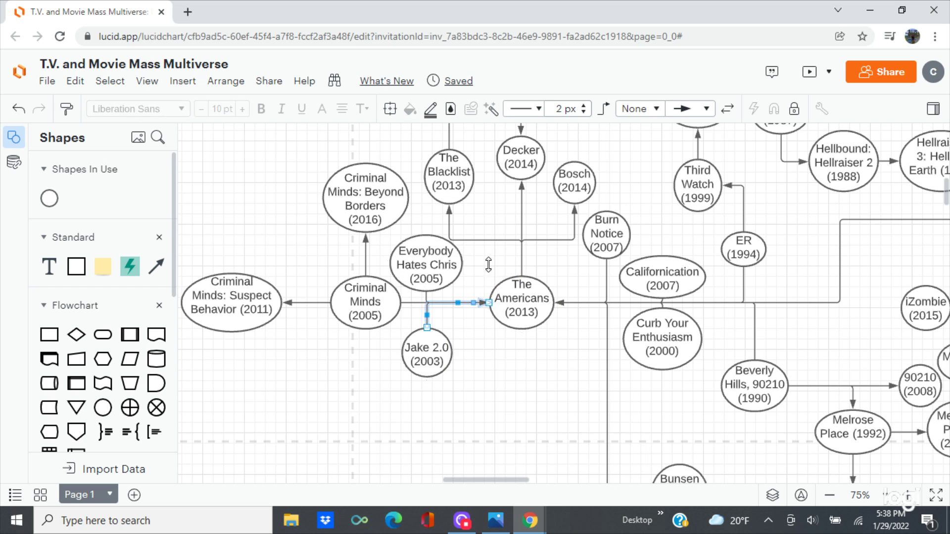
{"action": "left_click", "coordinate": [488, 407]}
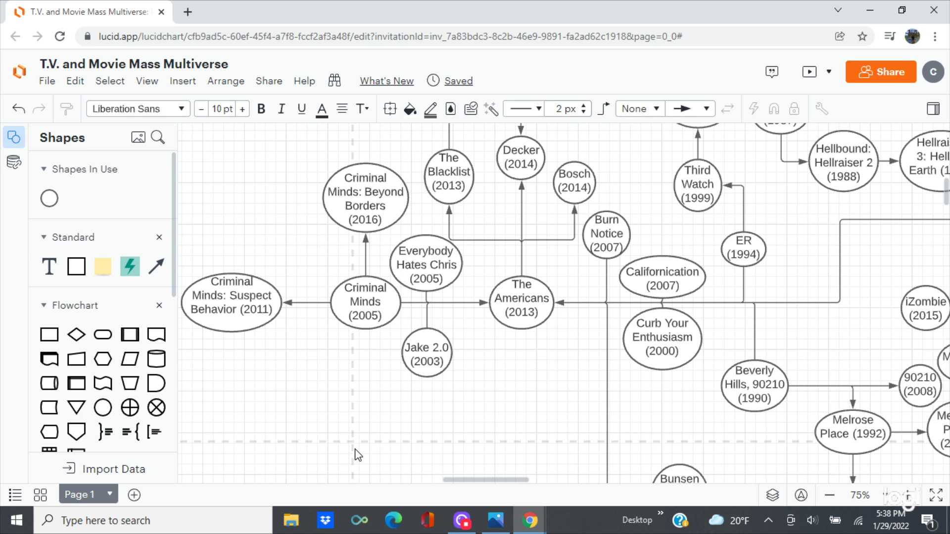
{"action": "left_click", "coordinate": [495, 520]}
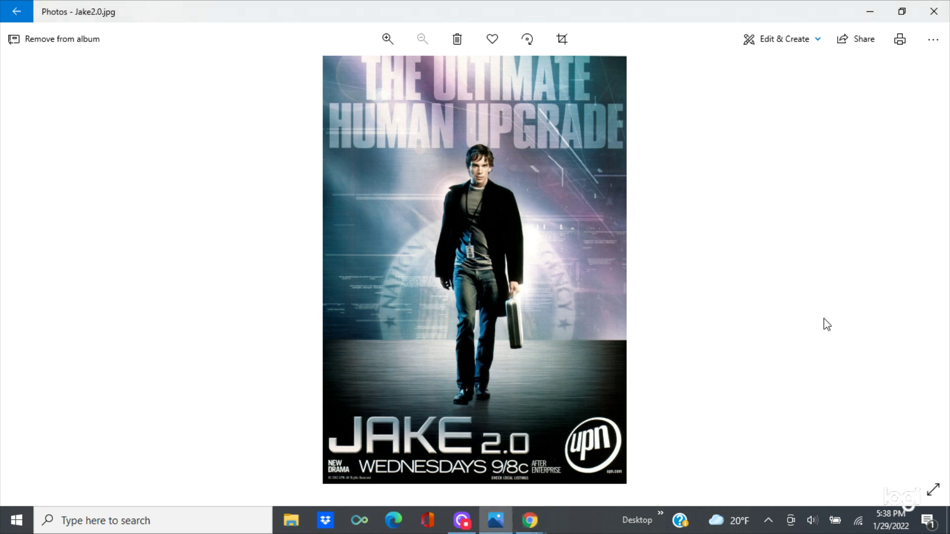
{"action": "left_click", "coordinate": [908, 277]}
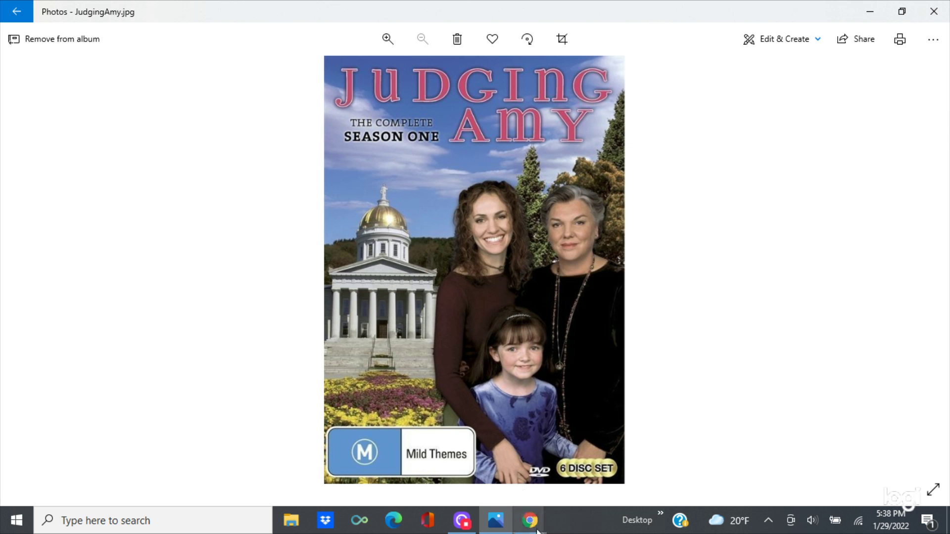
- Place a new circle beside Curb Your Enthusiasm labelled 'Judging Amy (1999)'
{"action": "mouse_move", "coordinate": [537, 530]}
{"action": "left_click", "coordinate": [568, 467]}
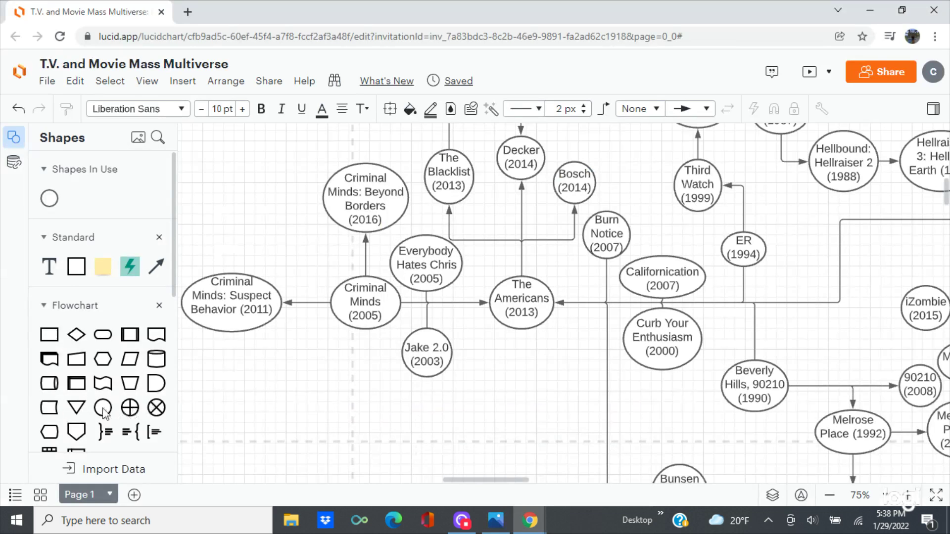
{"action": "mouse_move", "coordinate": [103, 408]}
{"action": "mouse_move", "coordinate": [106, 408]}
{"action": "left_mouse_down"}
{"action": "mouse_move", "coordinate": [183, 411]}
{"action": "mouse_move", "coordinate": [825, 339]}
{"action": "left_mouse_up"}
{"action": "type", "text": "Judging"}
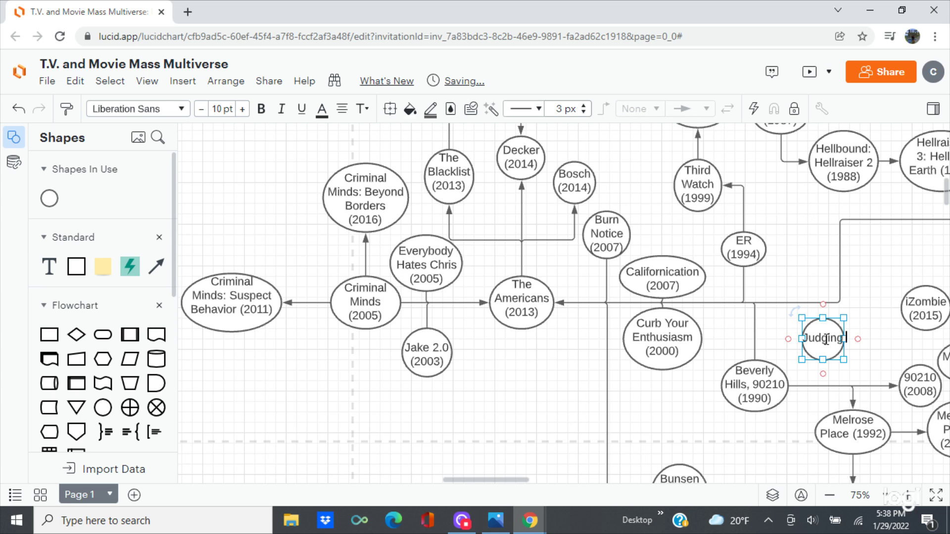
{"action": "type", "text": " Amy"}
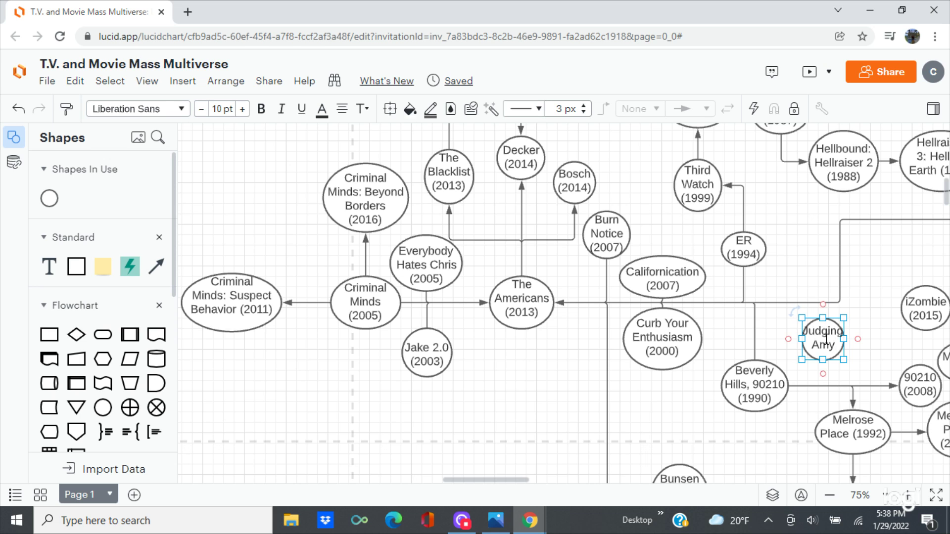
{"action": "type", "text": " (19"}
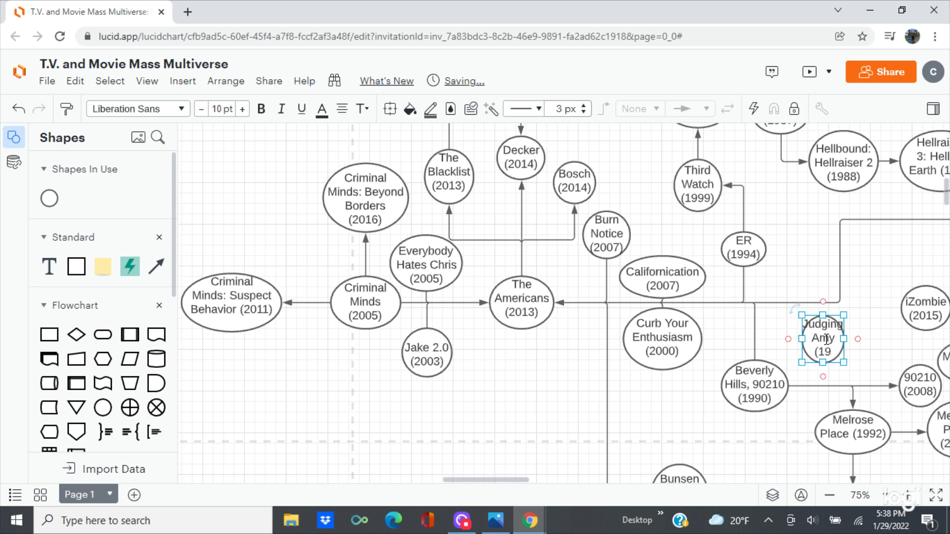
{"action": "type", "text": "99)"}
{"action": "left_click", "coordinate": [803, 239]}
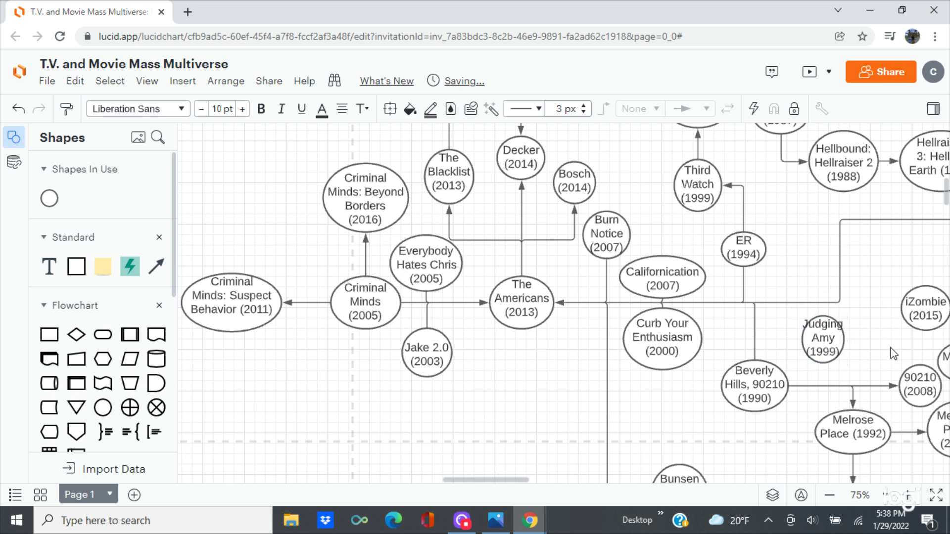
- Widen Judging Amy into an ellipse, nudge it left, and connect it to The Americans (2013)
{"action": "left_click", "coordinate": [832, 336]}
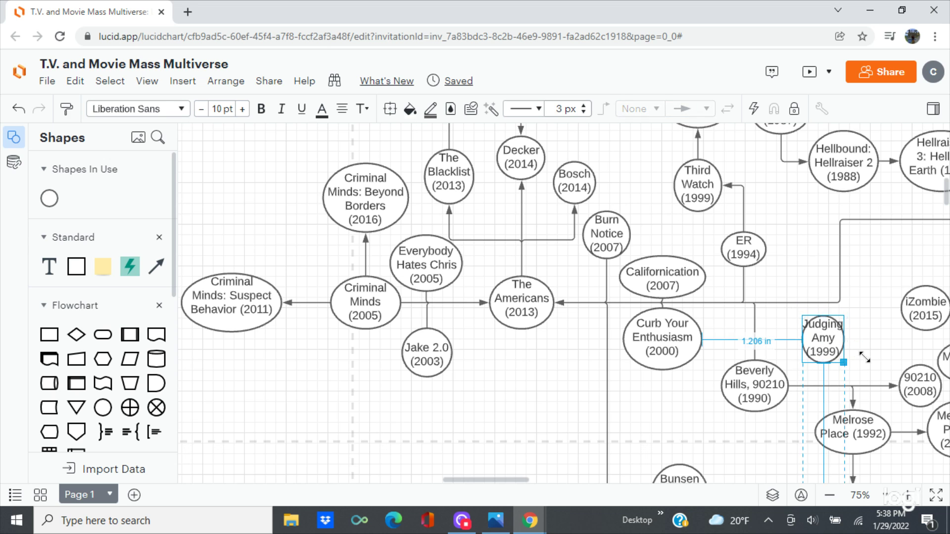
{"action": "left_click_drag", "start_coordinate": [843, 362], "coordinate": [871, 367]}
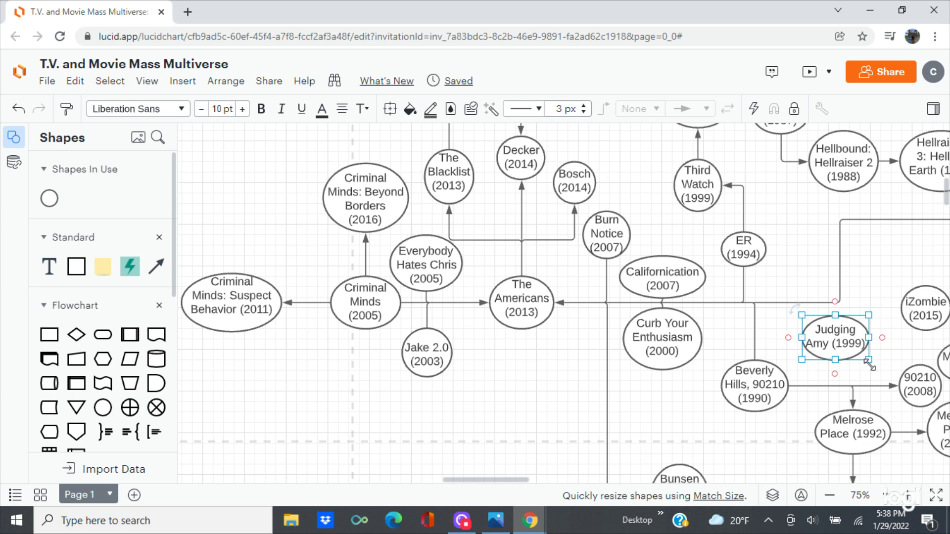
{"action": "left_click", "coordinate": [873, 277]}
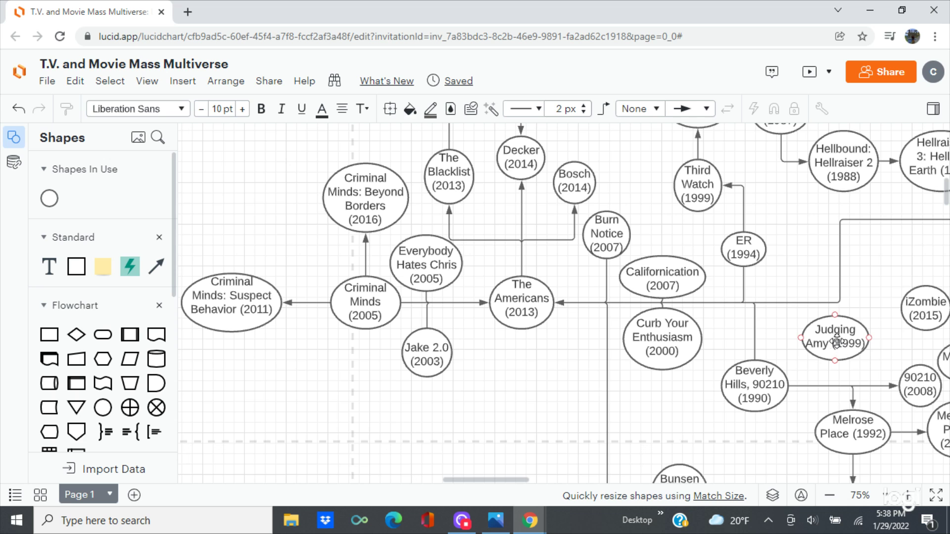
{"action": "left_click_drag", "start_coordinate": [836, 345], "coordinate": [823, 338]}
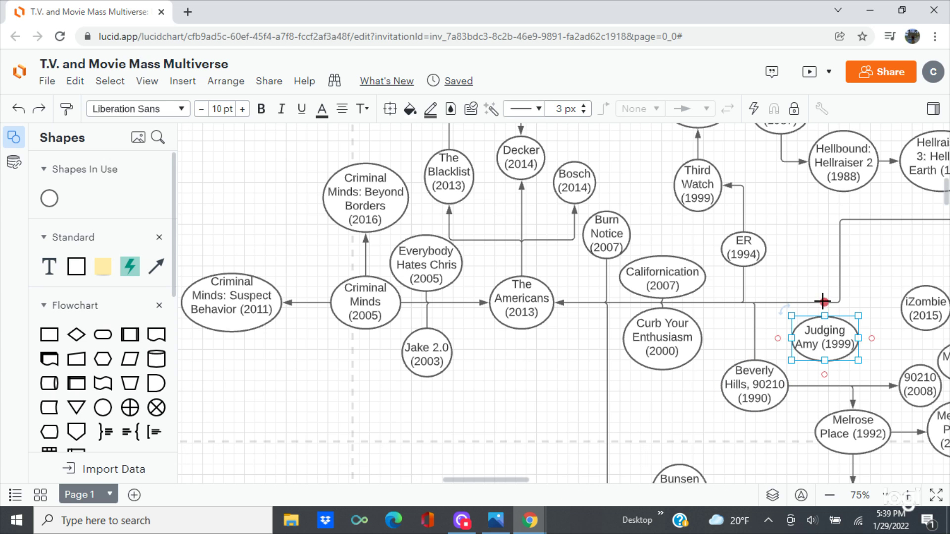
{"action": "mouse_move", "coordinate": [823, 302]}
{"action": "left_mouse_down"}
{"action": "mouse_move", "coordinate": [543, 304]}
{"action": "mouse_move", "coordinate": [553, 303]}
{"action": "left_mouse_up"}
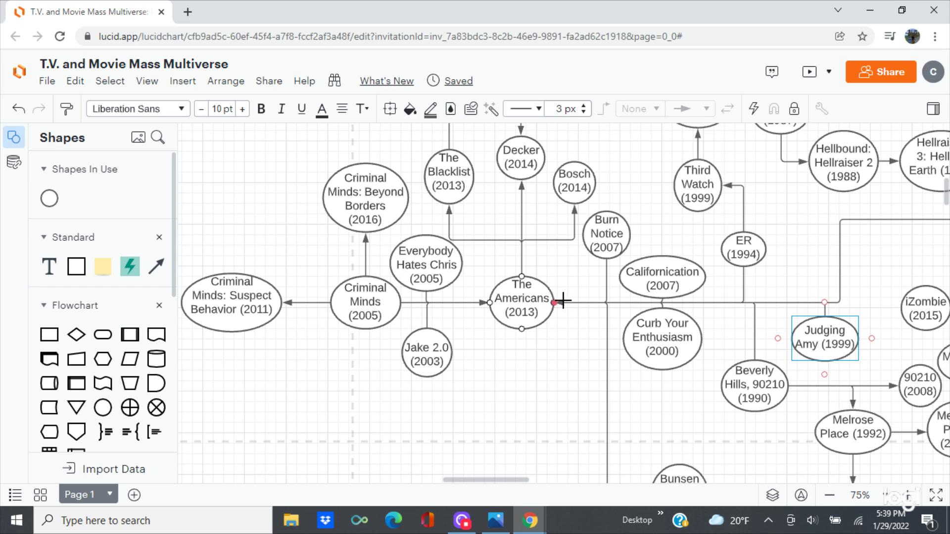
{"action": "left_click", "coordinate": [804, 252]}
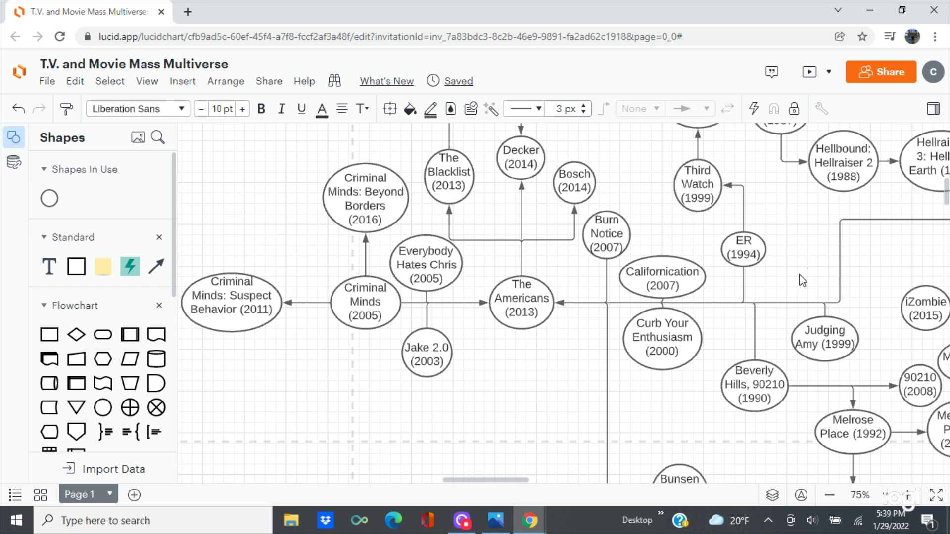
{"action": "mouse_move", "coordinate": [489, 526]}
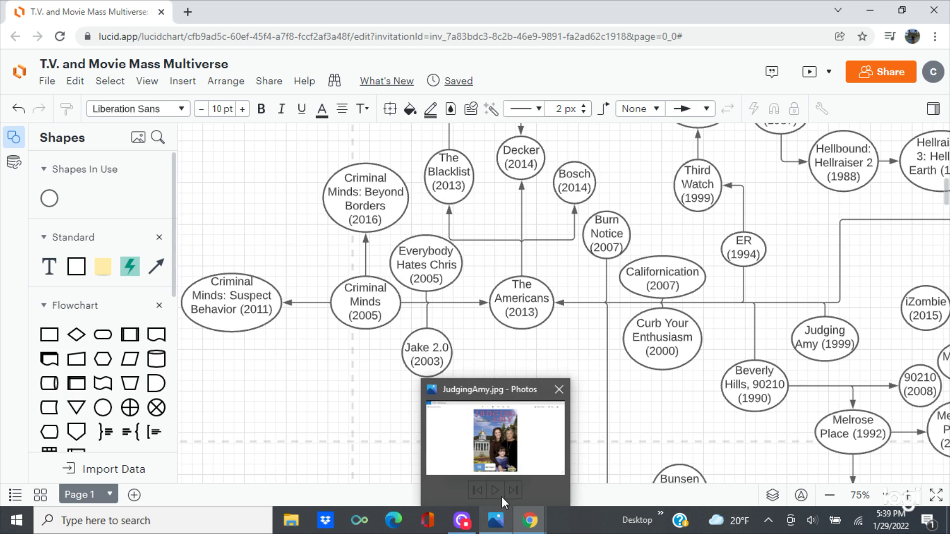
{"action": "left_click", "coordinate": [506, 461]}
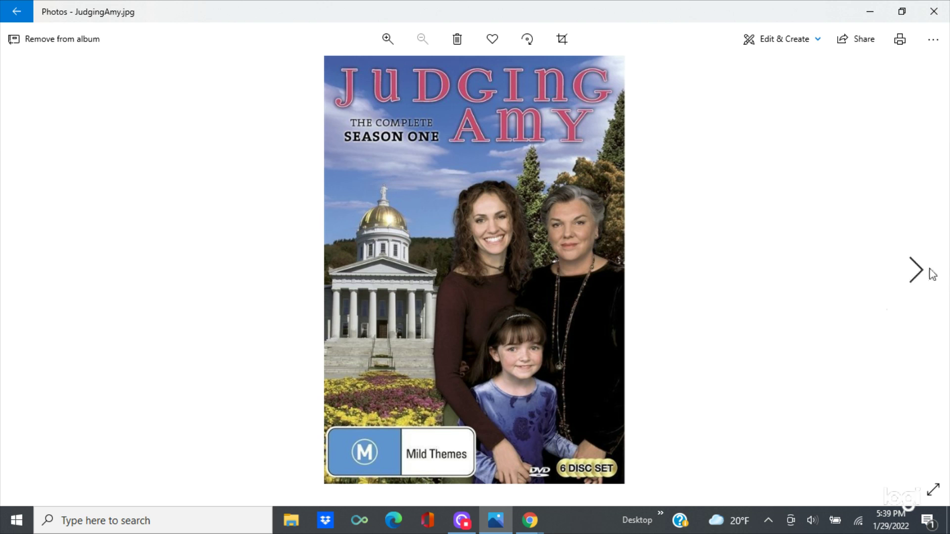
- Advance Photos to the Justified.jpg poster and return to the Lucidchart diagram
{"action": "left_click", "coordinate": [920, 271]}
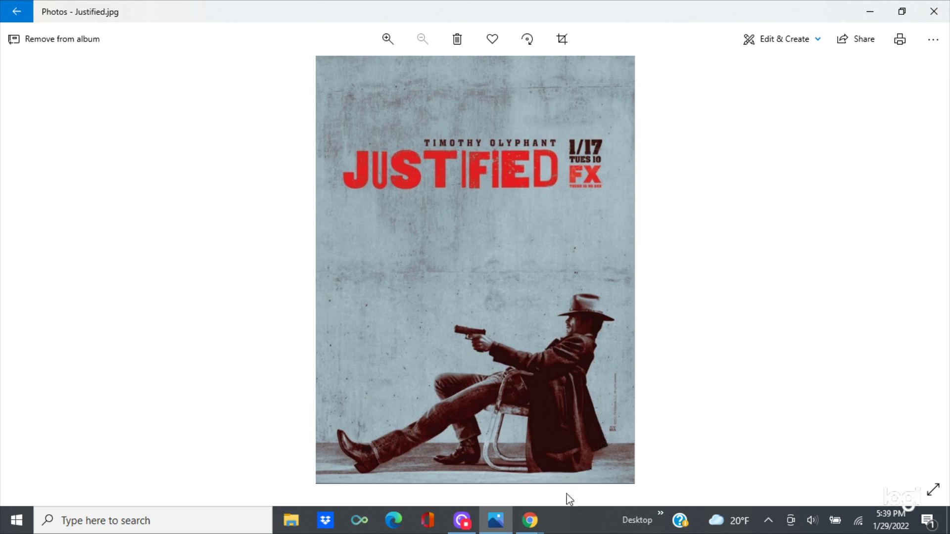
{"action": "mouse_move", "coordinate": [537, 526]}
{"action": "left_click", "coordinate": [562, 466]}
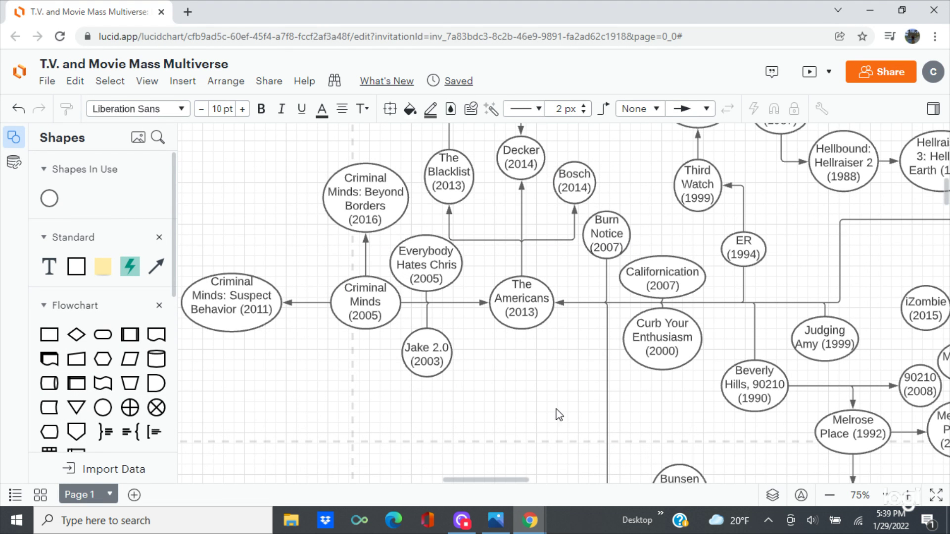
- Drop a new circle into the gap above iZombie and label it 'Justified (2010)'
{"action": "mouse_move", "coordinate": [557, 415]}
{"action": "left_mouse_down"}
{"action": "mouse_move", "coordinate": [386, 461]}
{"action": "mouse_move", "coordinate": [367, 451]}
{"action": "left_mouse_up"}
{"action": "mouse_move", "coordinate": [103, 408]}
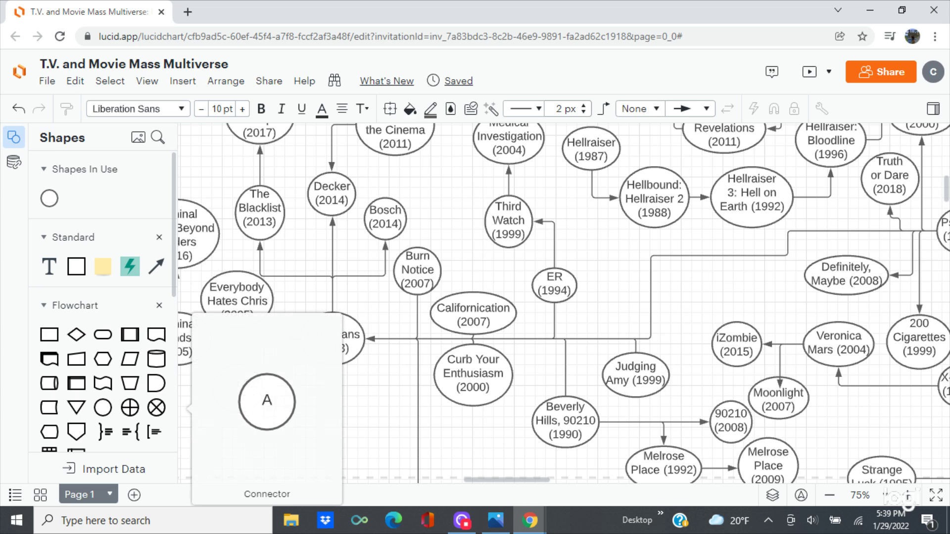
{"action": "mouse_move", "coordinate": [103, 408]}
{"action": "left_mouse_down"}
{"action": "mouse_move", "coordinate": [678, 312]}
{"action": "mouse_move", "coordinate": [691, 296]}
{"action": "left_mouse_up"}
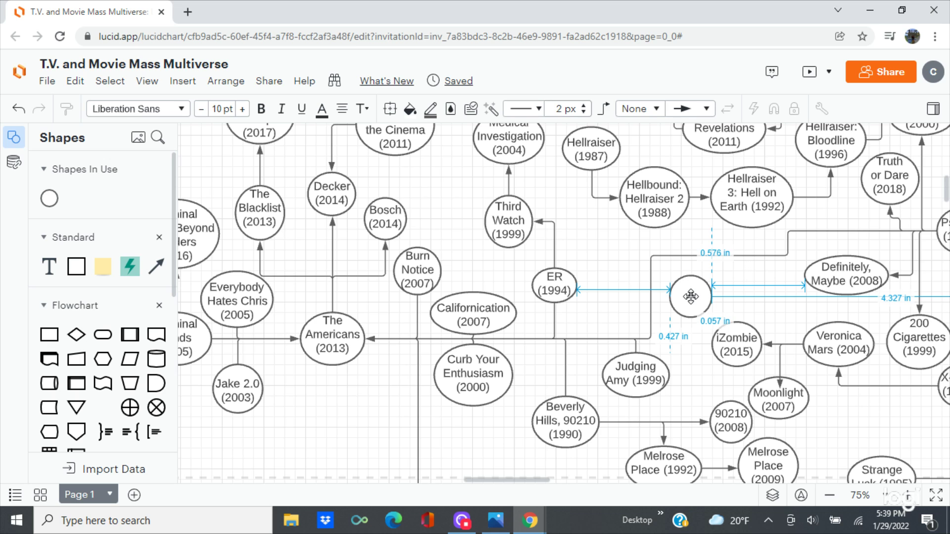
{"action": "left_click_drag", "start_coordinate": [691, 297], "coordinate": [691, 297]}
{"action": "type", "text": "Justified"}
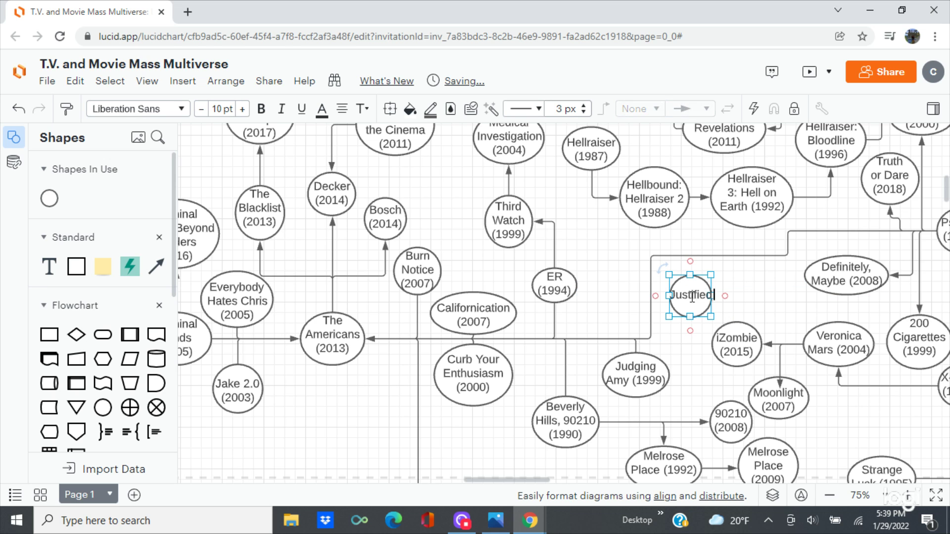
{"action": "type", "text": " (2010)"}
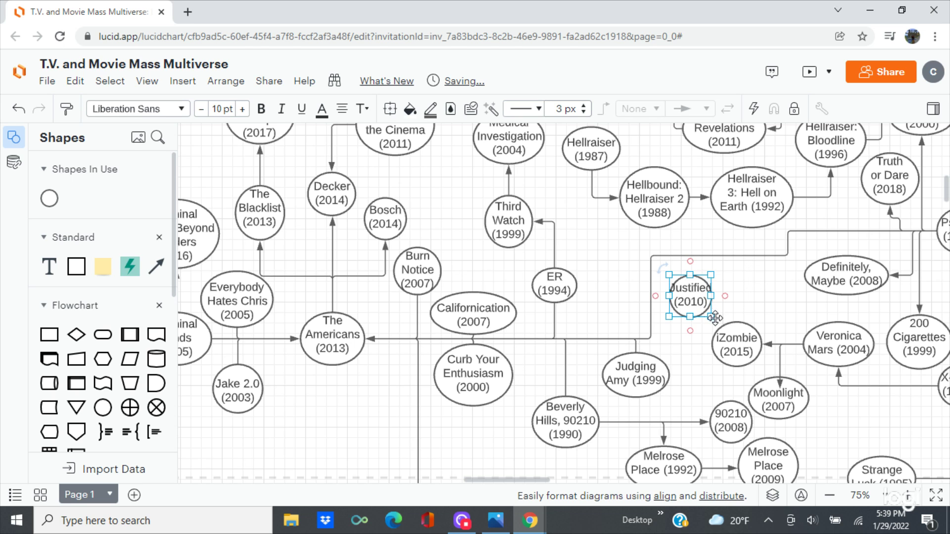
- Enlarge the Justified circle, connect it to The Americans, and shift it slightly down
{"action": "left_click_drag", "start_coordinate": [713, 314], "coordinate": [718, 320]}
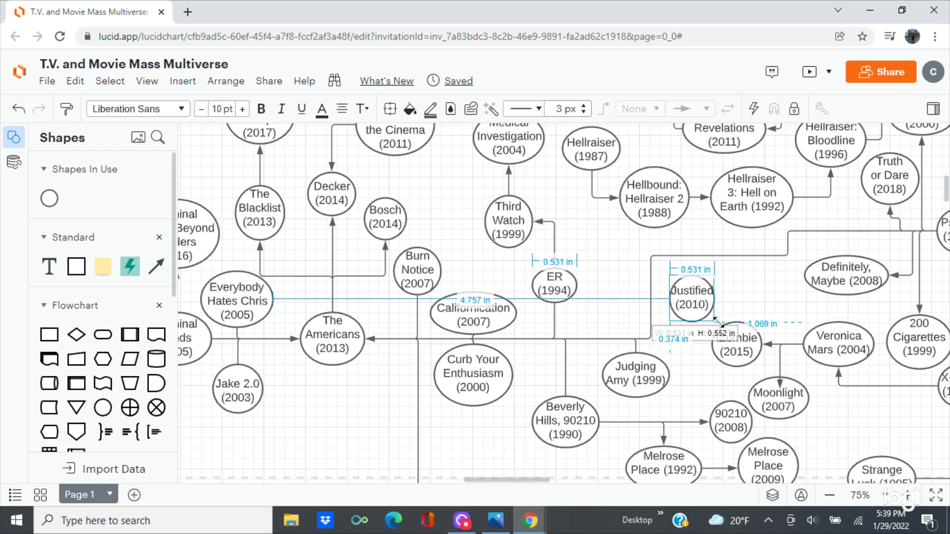
{"action": "left_click_drag", "start_coordinate": [724, 320], "coordinate": [722, 318]}
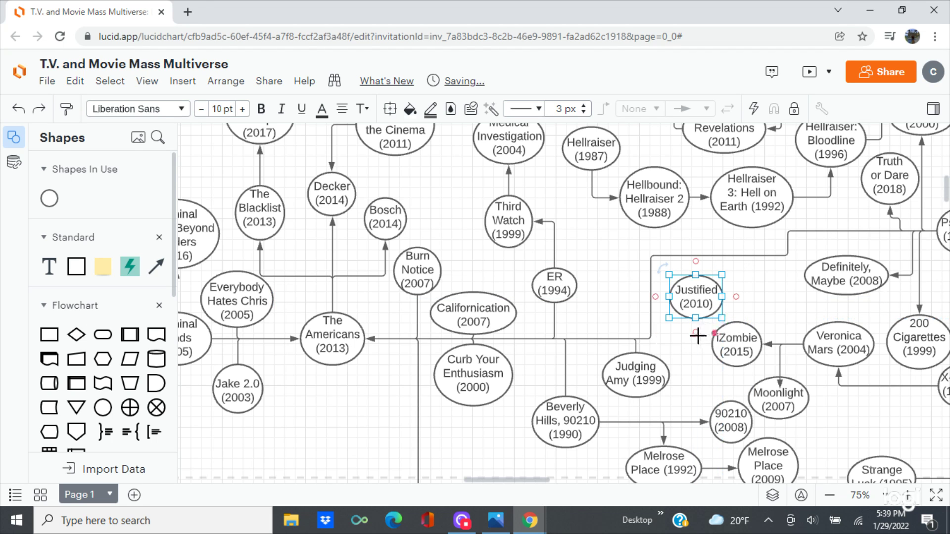
{"action": "mouse_move", "coordinate": [611, 354]}
{"action": "left_mouse_down"}
{"action": "mouse_move", "coordinate": [346, 334]}
{"action": "mouse_move", "coordinate": [367, 339]}
{"action": "left_mouse_up"}
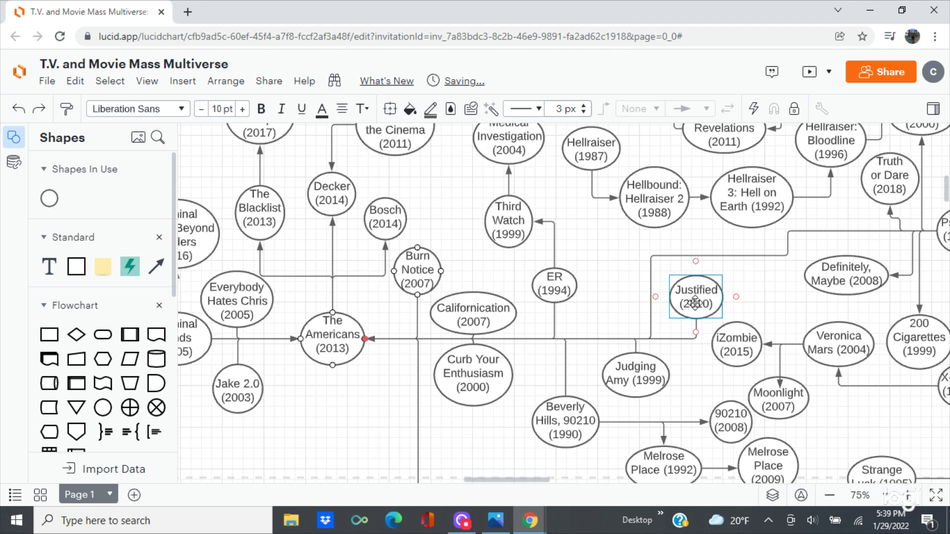
{"action": "left_click_drag", "start_coordinate": [696, 303], "coordinate": [685, 307]}
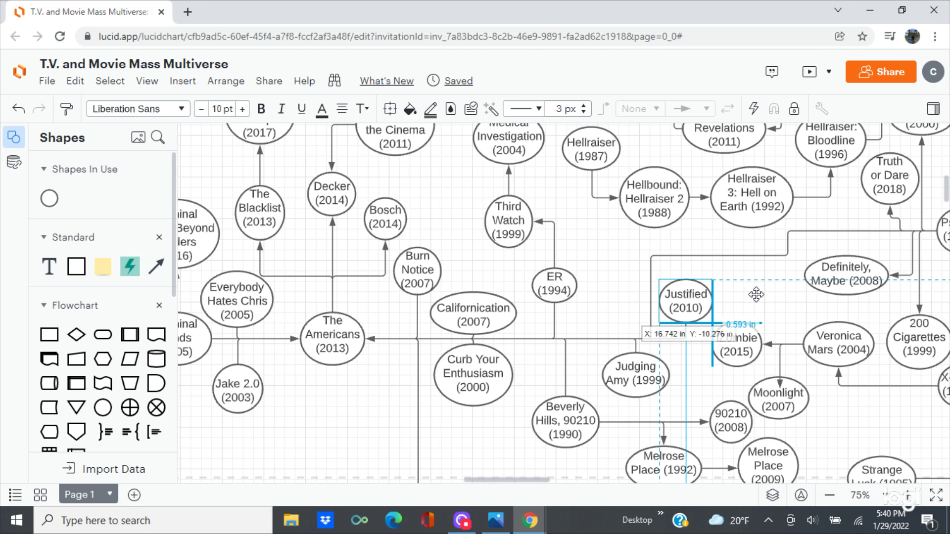
{"action": "left_click_drag", "start_coordinate": [756, 295], "coordinate": [756, 295]}
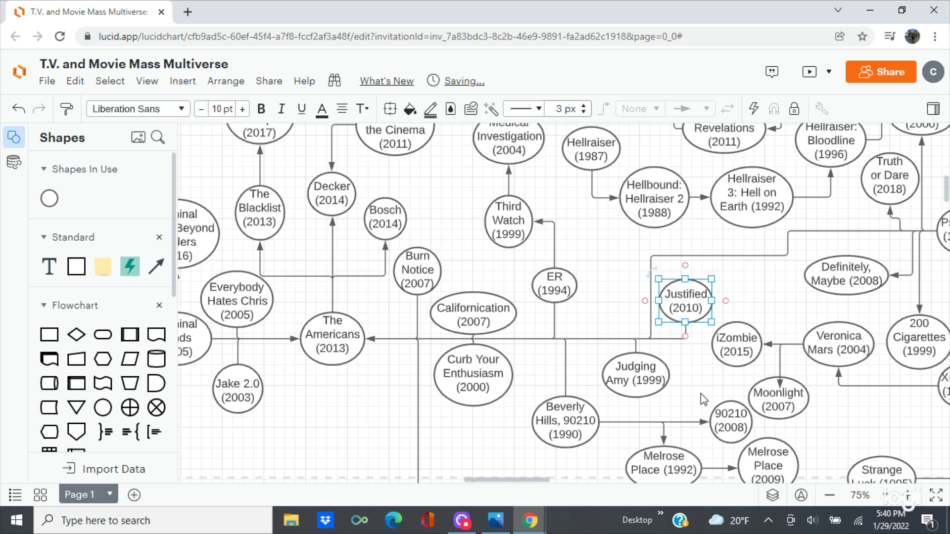
- Advance Photos from the Justified poster to KillerInstinct.jpg, then return to the Lucidchart diagram
{"action": "mouse_move", "coordinate": [496, 520]}
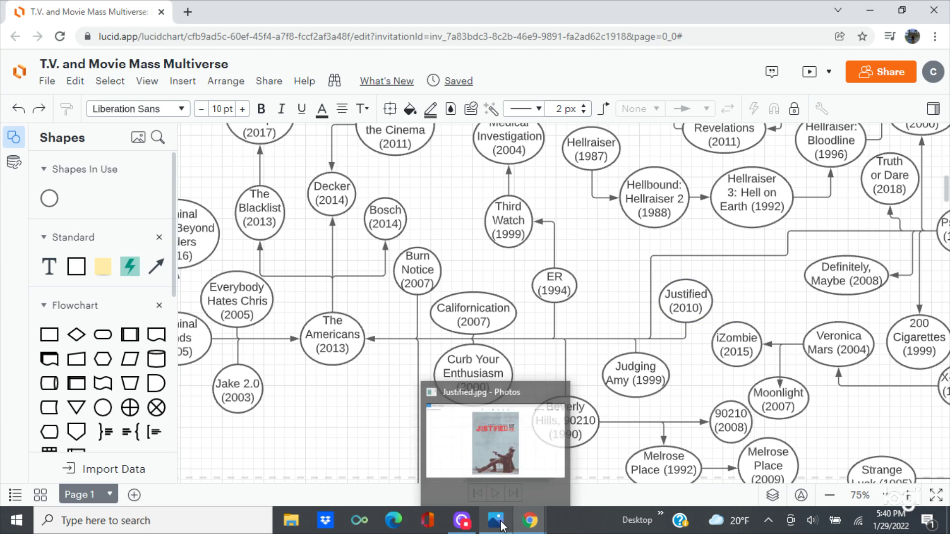
{"action": "left_click", "coordinate": [484, 450]}
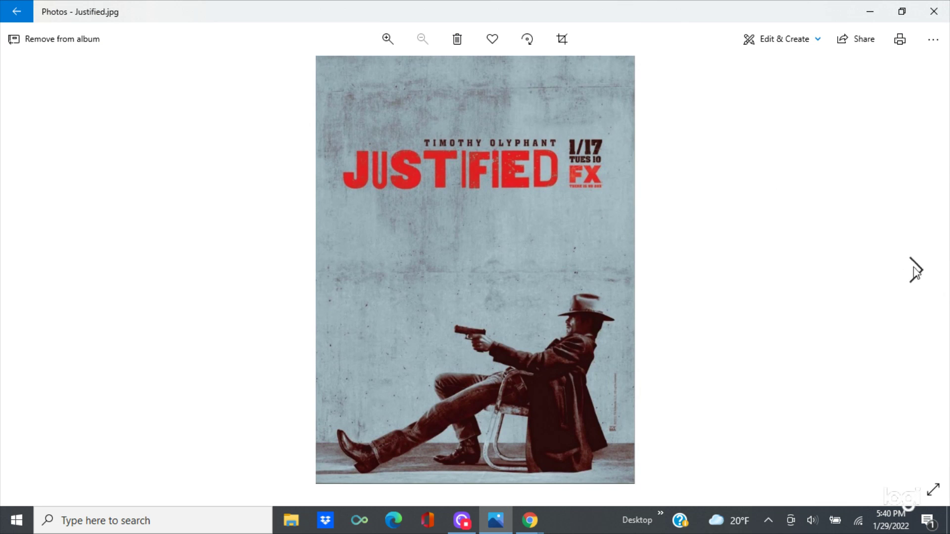
{"action": "left_click", "coordinate": [916, 273]}
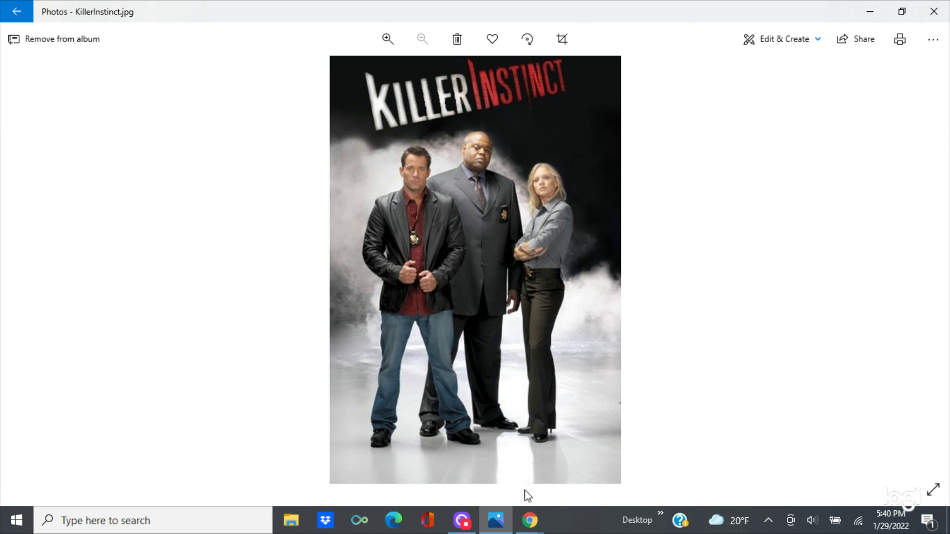
{"action": "mouse_move", "coordinate": [537, 523]}
{"action": "left_click", "coordinate": [557, 470]}
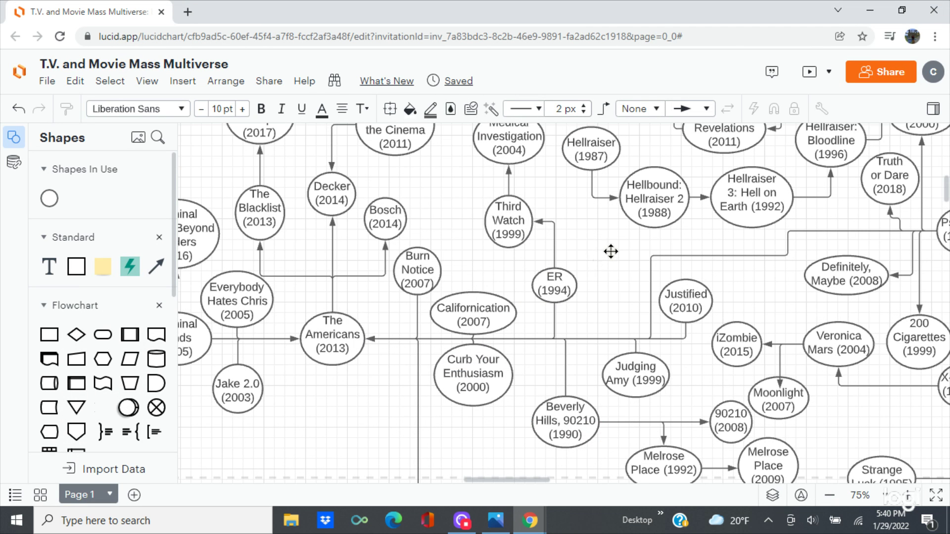
- Add an enlarged 'Killer Instinct (2005)' circle between ER and Justified, connected to The Americans
{"action": "mouse_move", "coordinate": [612, 252]}
{"action": "left_mouse_down"}
{"action": "mouse_move", "coordinate": [588, 264]}
{"action": "mouse_move", "coordinate": [611, 252]}
{"action": "left_mouse_up"}
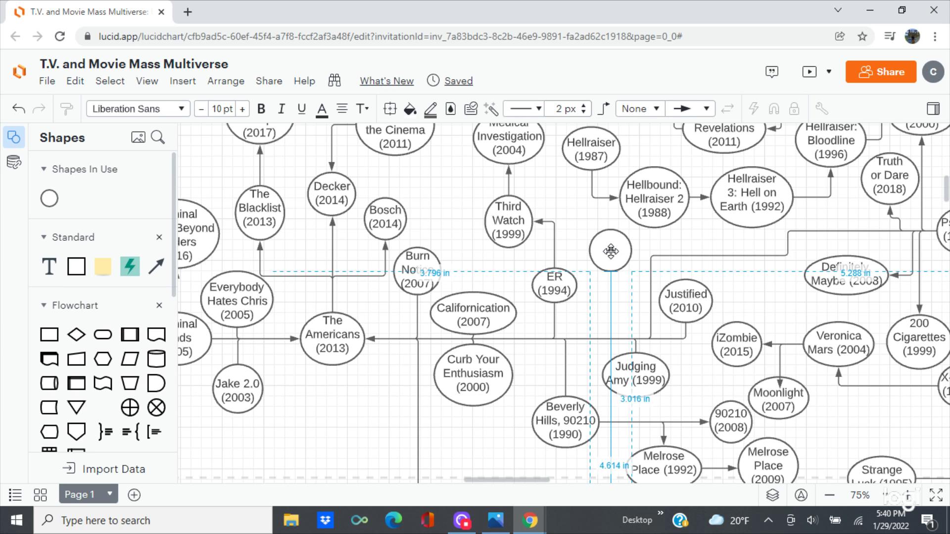
{"action": "left_click_drag", "start_coordinate": [611, 251], "coordinate": [611, 251]}
{"action": "type", "text": "Killer Instinct"}
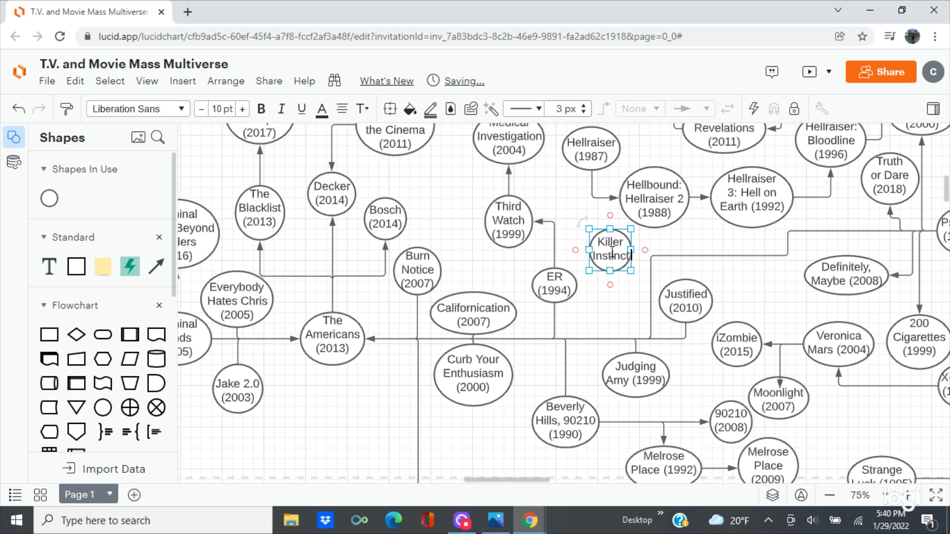
{"action": "type", "text": " (2"}
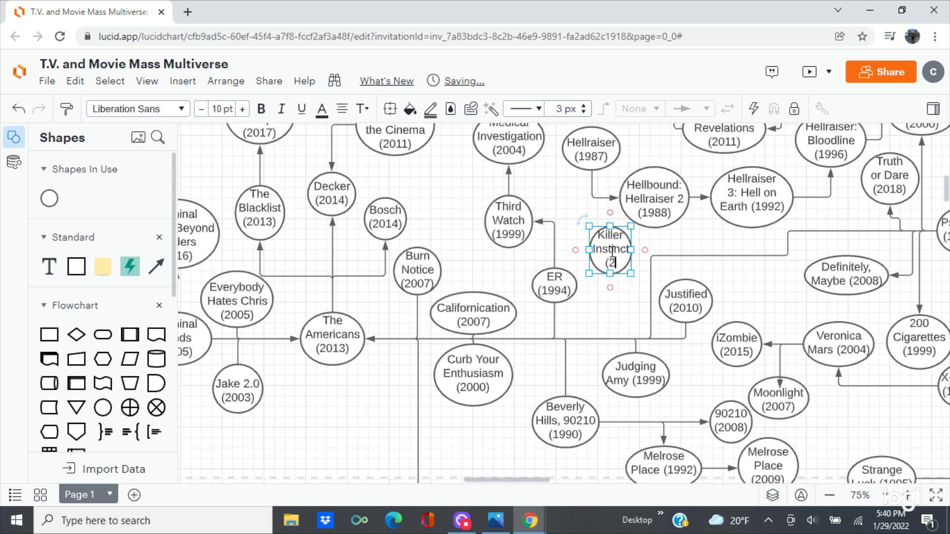
{"action": "type", "text": "005)"}
{"action": "left_click", "coordinate": [637, 291]}
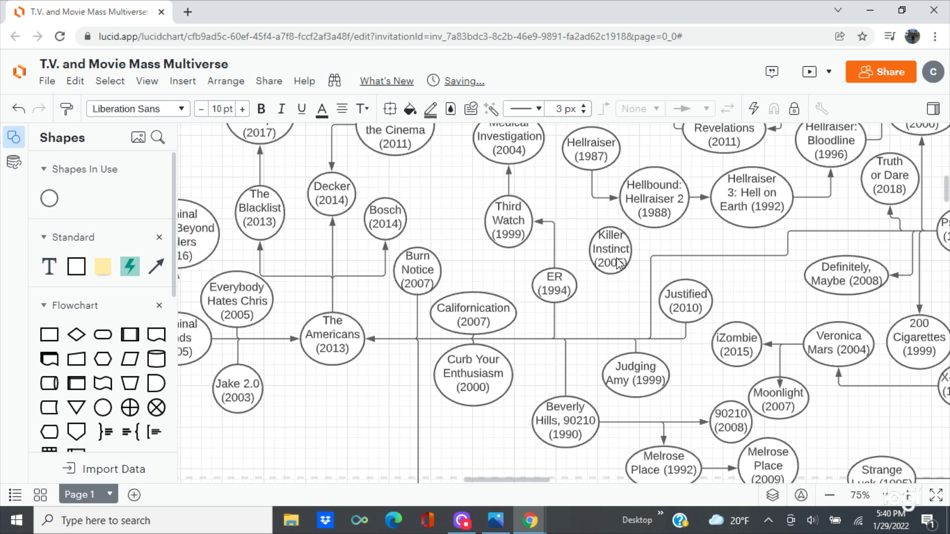
{"action": "left_click", "coordinate": [628, 262]}
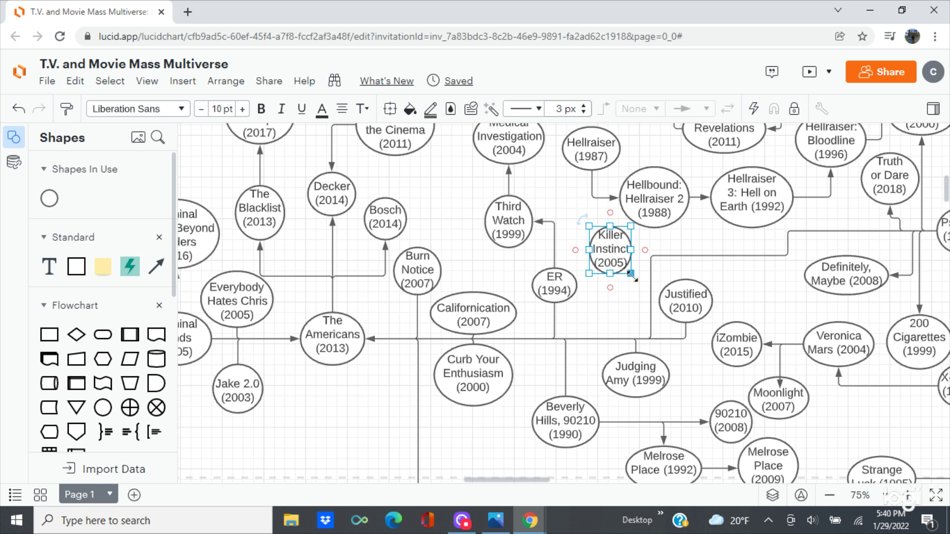
{"action": "mouse_move", "coordinate": [637, 271]}
{"action": "left_mouse_down"}
{"action": "mouse_move", "coordinate": [646, 281]}
{"action": "mouse_move", "coordinate": [619, 272]}
{"action": "mouse_move", "coordinate": [616, 289]}
{"action": "left_mouse_up"}
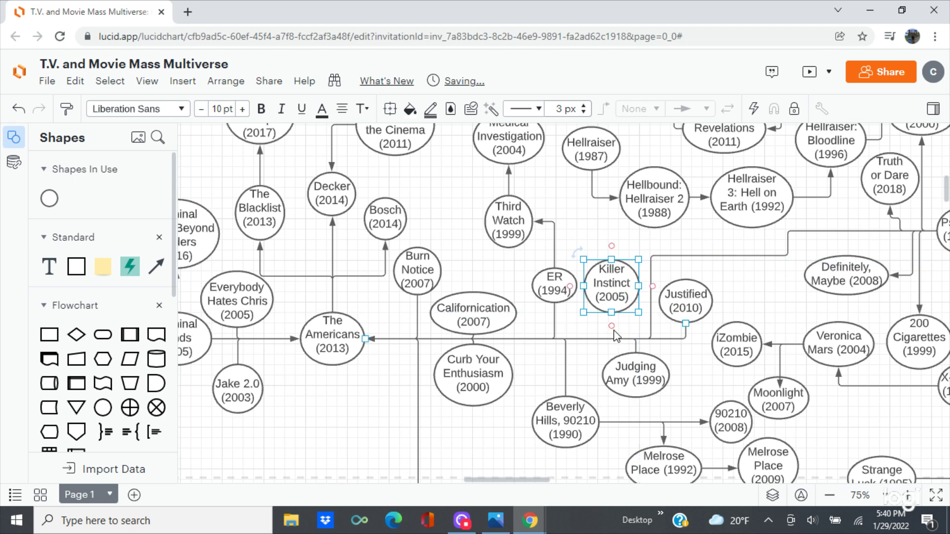
{"action": "mouse_move", "coordinate": [612, 326]}
{"action": "left_mouse_down"}
{"action": "mouse_move", "coordinate": [400, 346]}
{"action": "mouse_move", "coordinate": [368, 340]}
{"action": "left_mouse_up"}
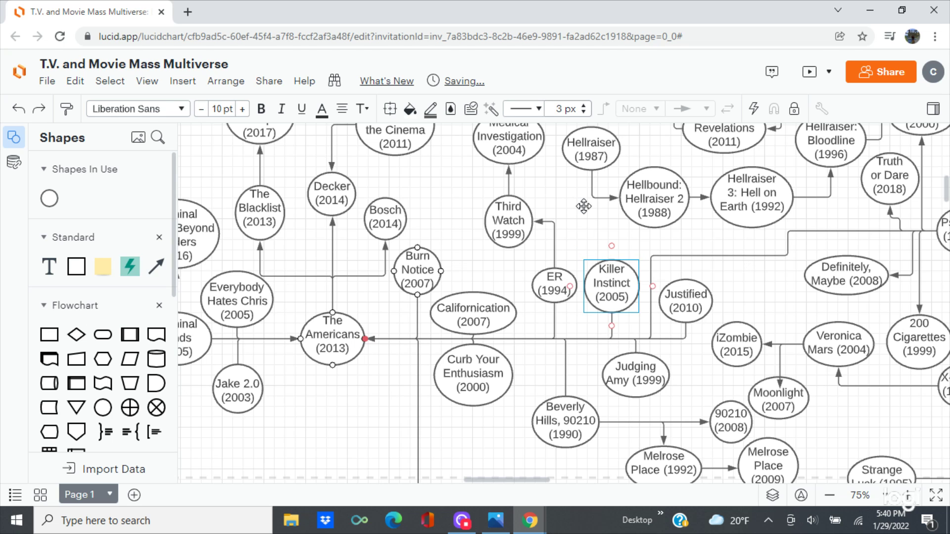
{"action": "left_click", "coordinate": [584, 206]}
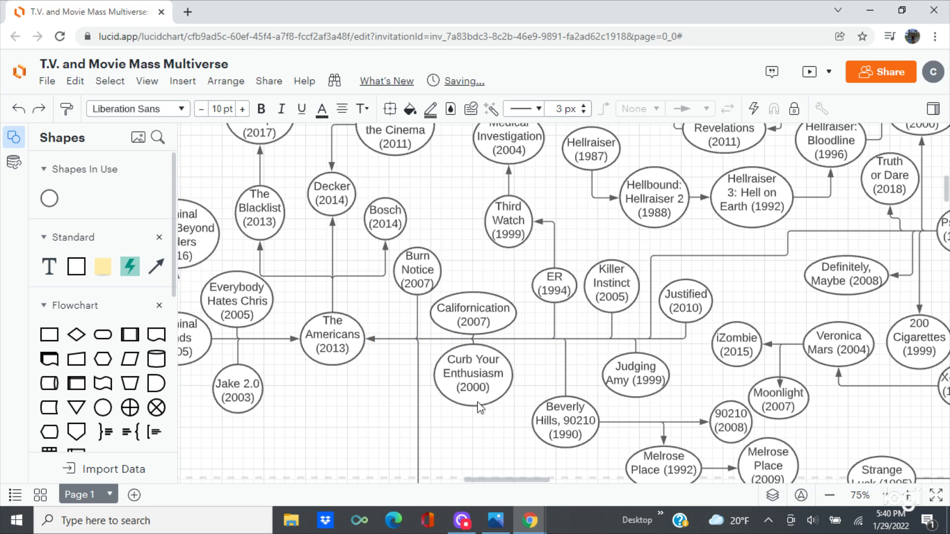
- Advance Photos from Killer Instinct to the Kingdom.jpg poster, then bring the Lucidchart diagram back
{"action": "mouse_move", "coordinate": [496, 520]}
{"action": "left_click", "coordinate": [506, 440]}
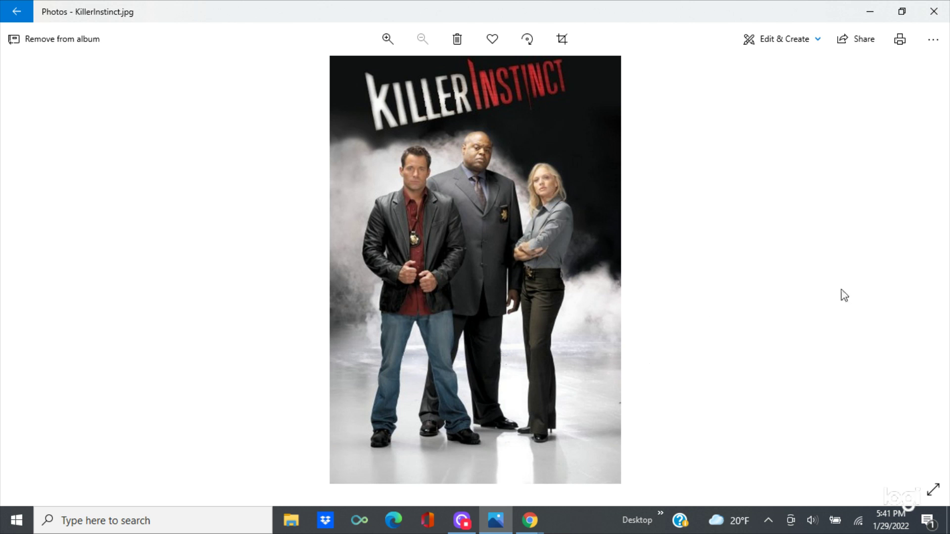
{"action": "left_click", "coordinate": [926, 270]}
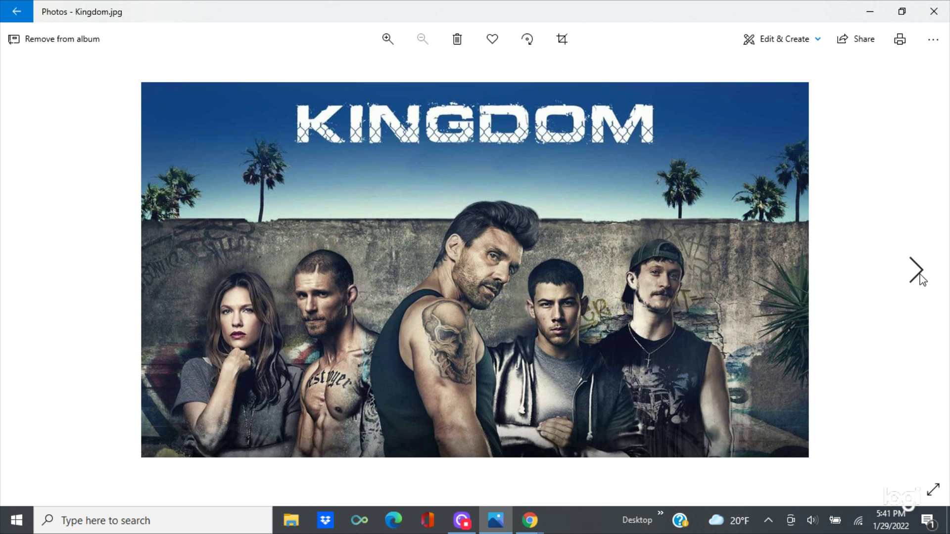
{"action": "mouse_move", "coordinate": [533, 526]}
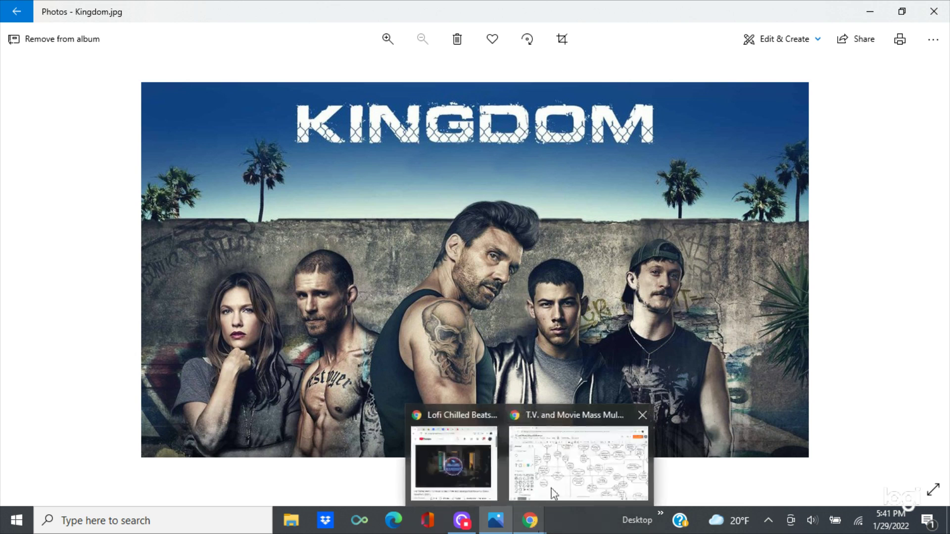
{"action": "left_click", "coordinate": [563, 458]}
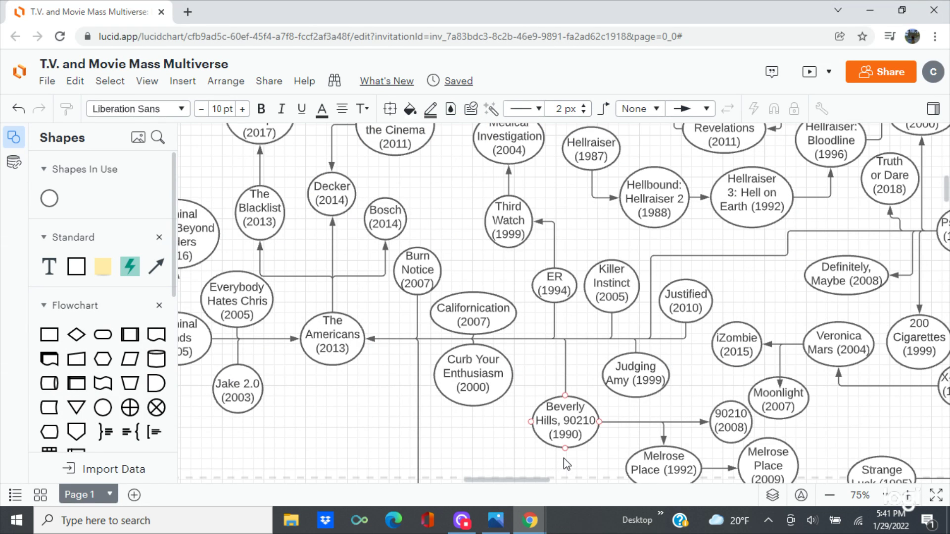
- Place a new circle above CSI: NY labelled 'Kingdom' with '(2014)' on a second line
{"action": "mouse_move", "coordinate": [485, 448]}
{"action": "left_mouse_down"}
{"action": "mouse_move", "coordinate": [527, 415]}
{"action": "mouse_move", "coordinate": [554, 414]}
{"action": "mouse_move", "coordinate": [492, 422]}
{"action": "left_mouse_up"}
{"action": "scroll", "coordinate": [563, 304], "scroll_direction": "left", "scroll_amount": 5}
{"action": "scroll", "coordinate": [563, 304], "scroll_direction": "down", "scroll_amount": 2}
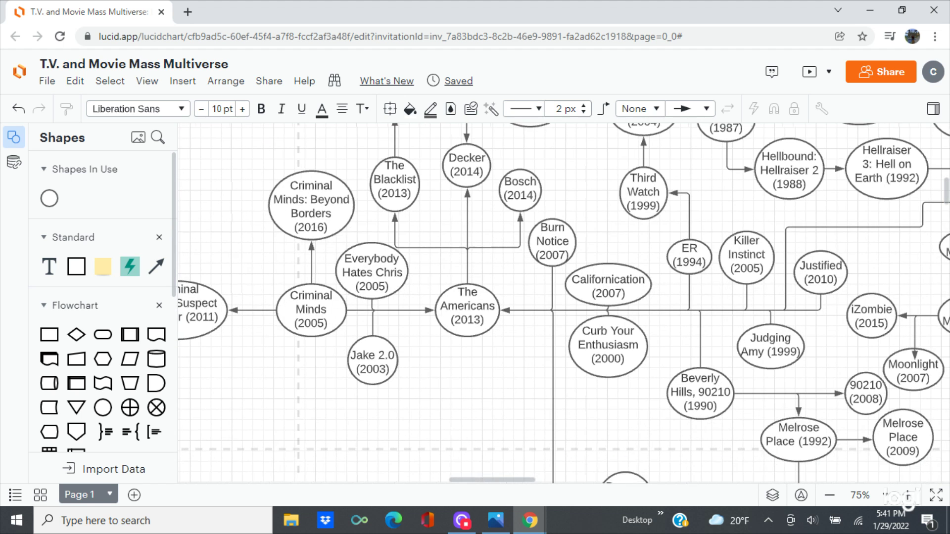
{"action": "scroll", "coordinate": [563, 303], "scroll_direction": "down", "scroll_amount": 2}
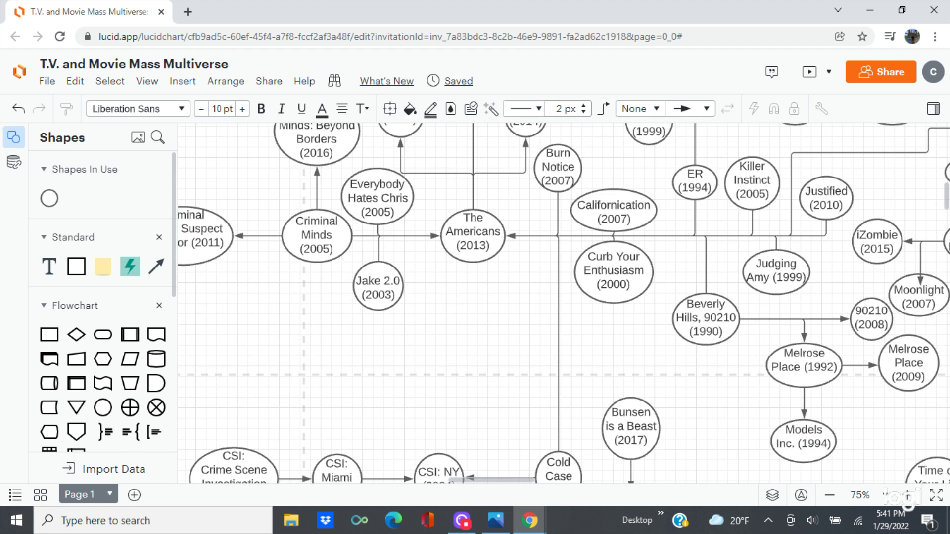
{"action": "left_click_drag", "start_coordinate": [103, 407], "coordinate": [462, 408]}
{"action": "type", "text": "King"}
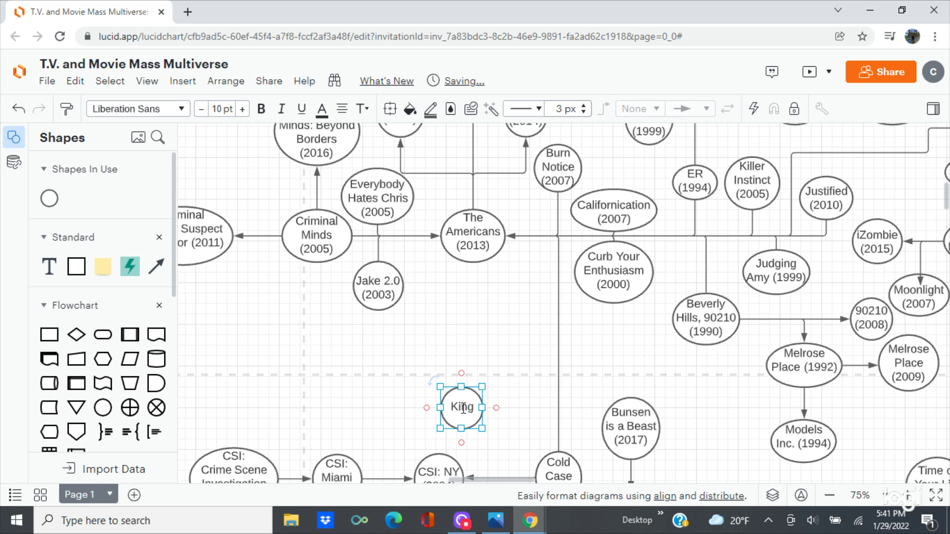
{"action": "type", "text": "dom"}
{"action": "key", "text": "Return"}
{"action": "type", "text": "(201"}
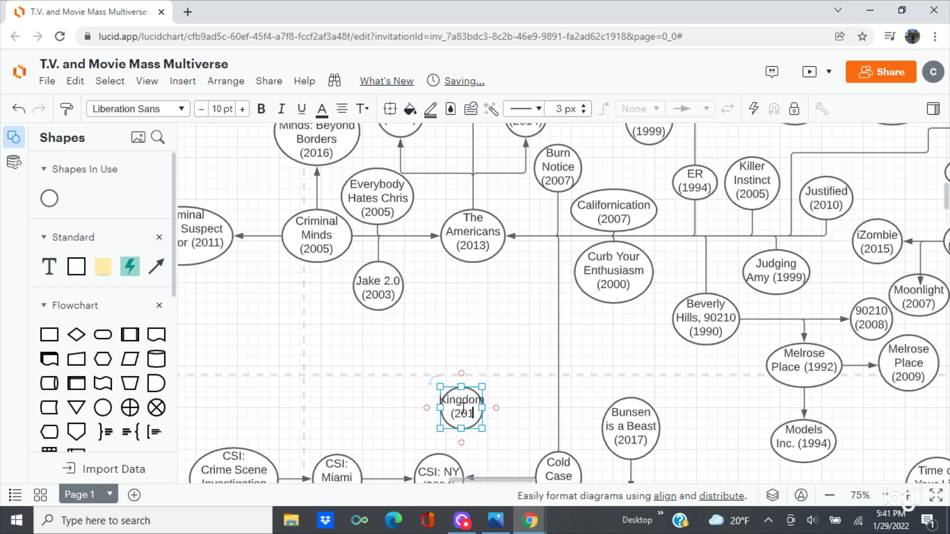
{"action": "type", "text": "4"}
{"action": "type", "text": ")"}
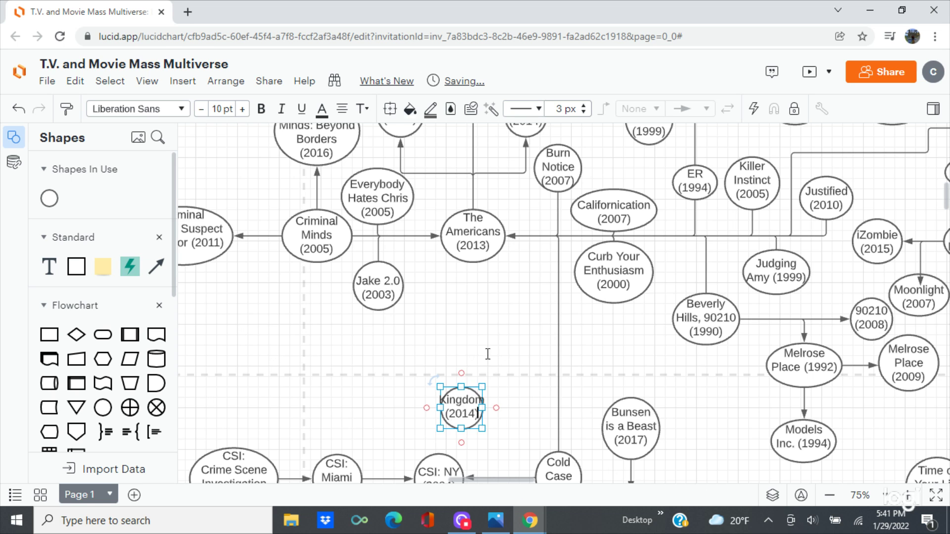
{"action": "left_click", "coordinate": [469, 382]}
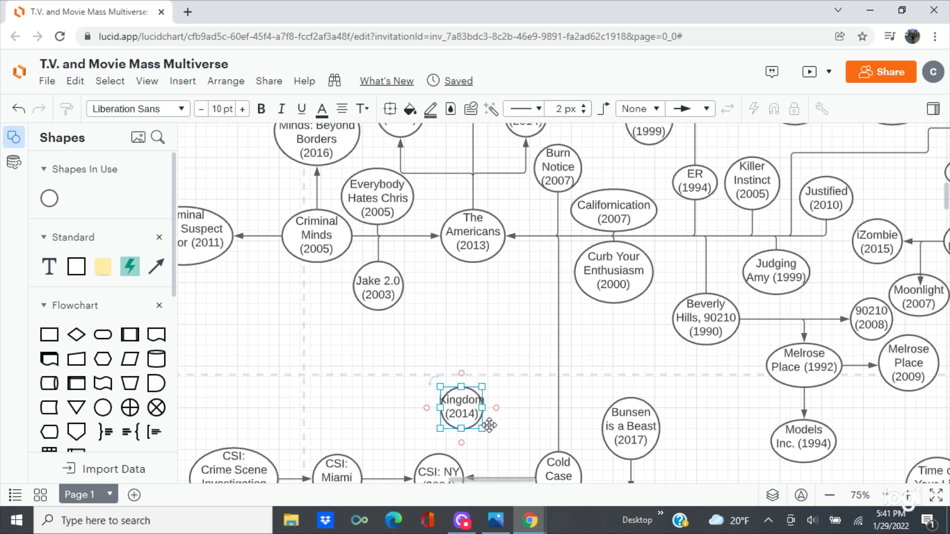
- Enlarge the Kingdom circle to match its neighbours and draw a connector from The Americans
{"action": "scroll", "coordinate": [489, 442], "scroll_direction": "down", "scroll_amount": 1}
{"action": "scroll", "coordinate": [489, 443], "scroll_direction": "down", "scroll_amount": 2}
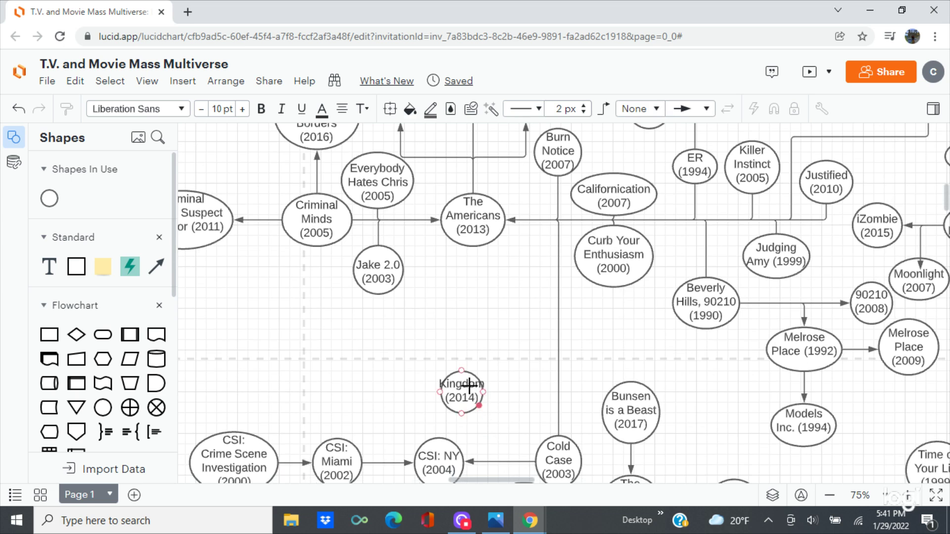
{"action": "left_click", "coordinate": [476, 409]}
{"action": "mouse_move", "coordinate": [482, 413]}
{"action": "left_mouse_down"}
{"action": "mouse_move", "coordinate": [497, 415]}
{"action": "mouse_move", "coordinate": [476, 396]}
{"action": "mouse_move", "coordinate": [487, 393]}
{"action": "mouse_move", "coordinate": [477, 335]}
{"action": "left_mouse_up"}
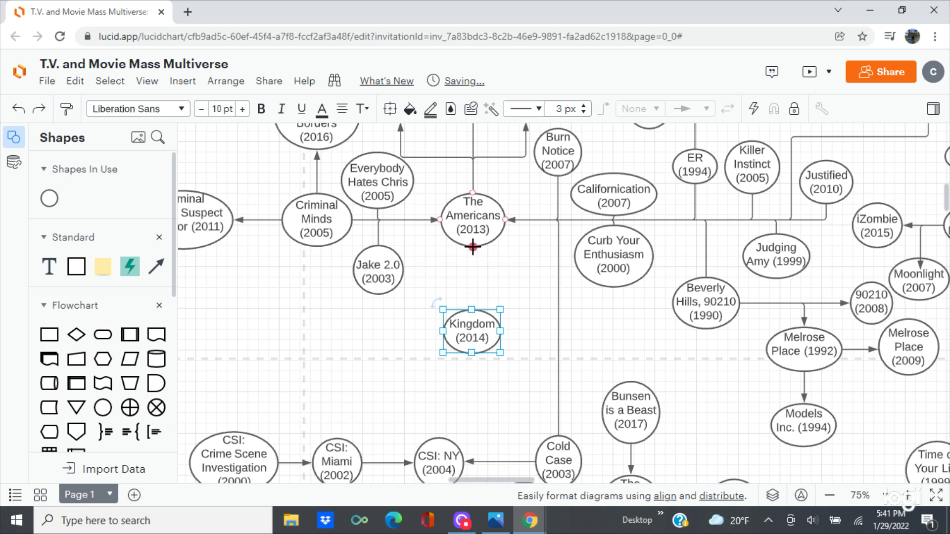
{"action": "left_click_drag", "start_coordinate": [473, 246], "coordinate": [472, 321]}
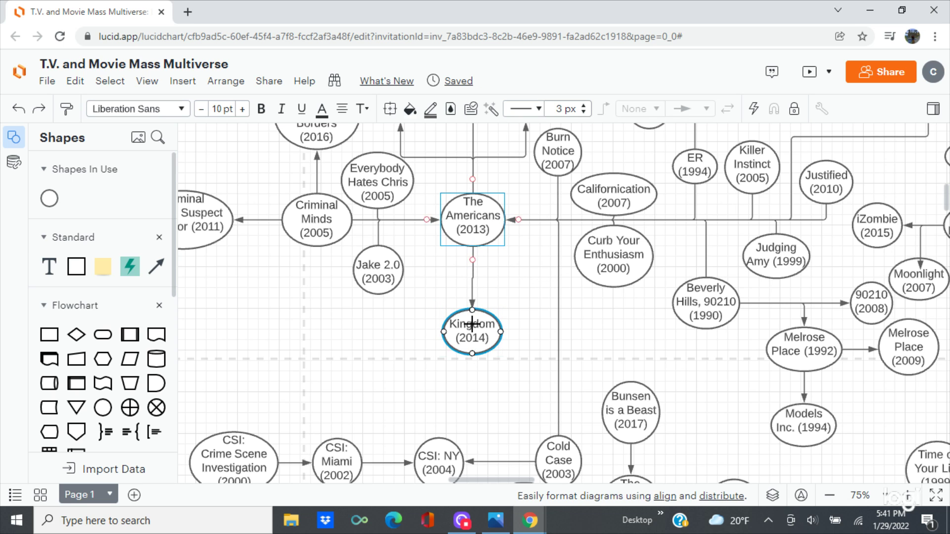
- Finish The Americans-to-Kingdom arrow and move the Kingdom (2014) circle lower on the chart
{"action": "left_click", "coordinate": [528, 317]}
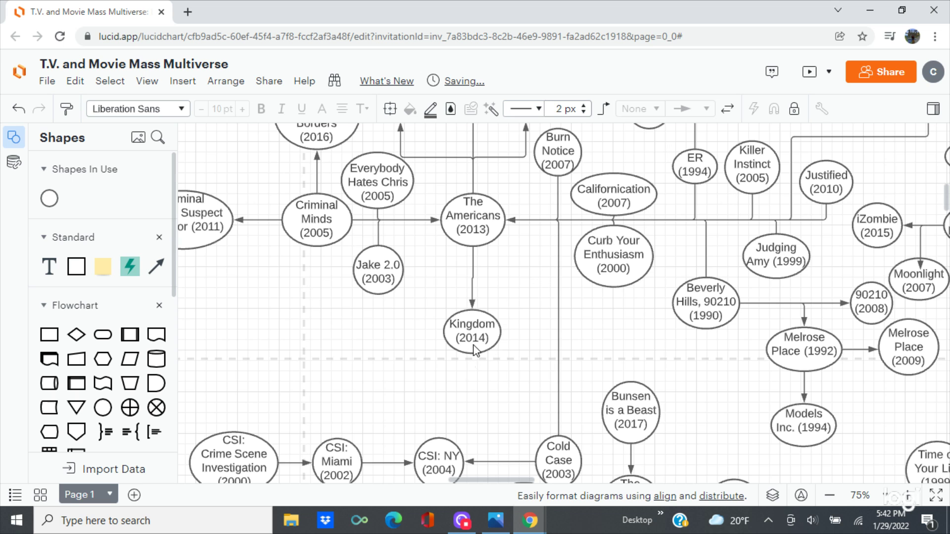
{"action": "left_click", "coordinate": [892, 496]}
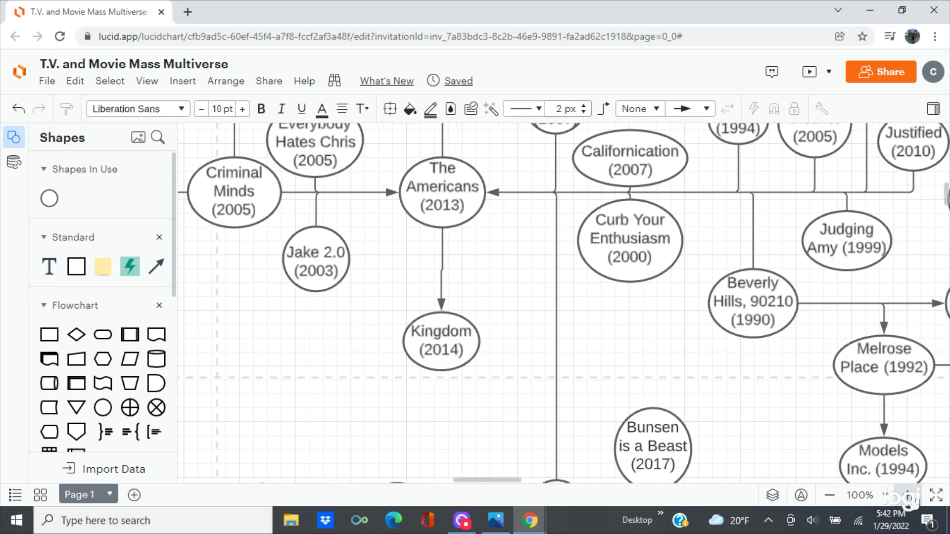
{"action": "left_click", "coordinate": [892, 495]}
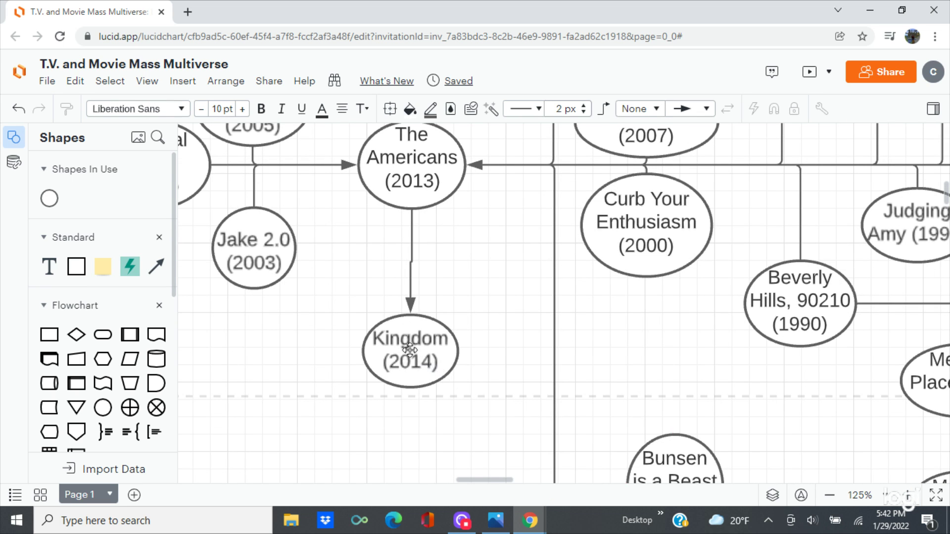
{"action": "mouse_move", "coordinate": [411, 351]}
{"action": "left_mouse_down"}
{"action": "mouse_move", "coordinate": [422, 360]}
{"action": "mouse_move", "coordinate": [421, 450]}
{"action": "left_mouse_up"}
{"action": "left_click", "coordinate": [483, 239]}
- Zoom back out to the earlier chart view and bring up the Kingdom poster in Photos
{"action": "scroll", "coordinate": [459, 354], "scroll_direction": "down", "scroll_amount": 3}
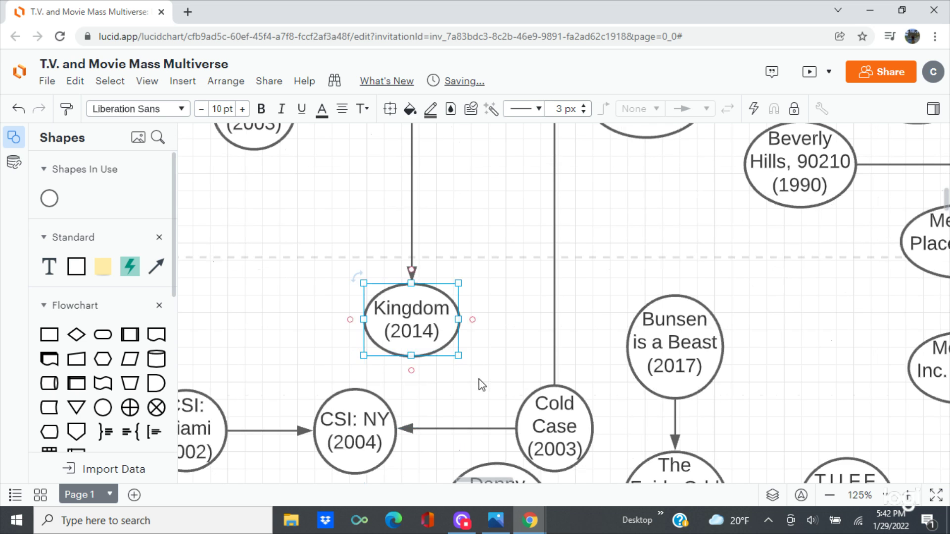
{"action": "left_click", "coordinate": [639, 225]}
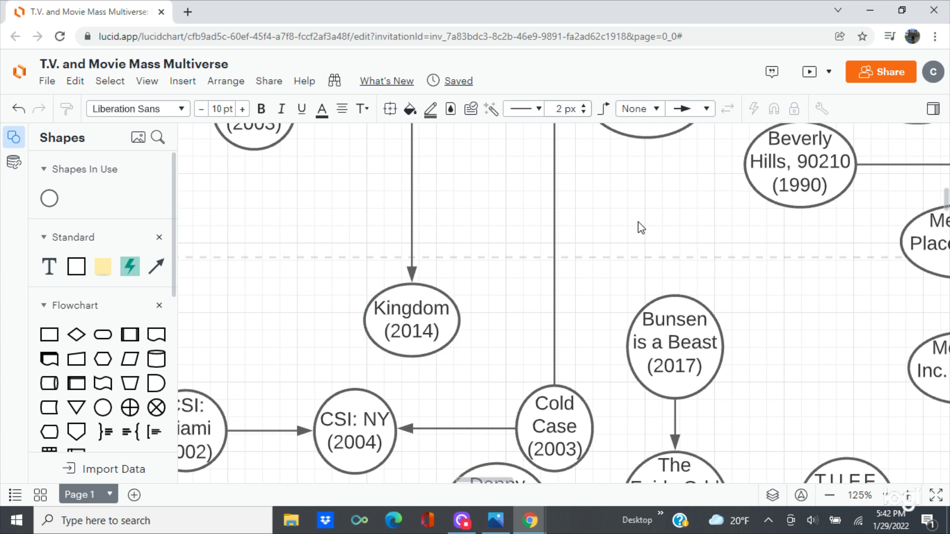
{"action": "left_click", "coordinate": [830, 496]}
{"action": "left_click", "coordinate": [830, 495]}
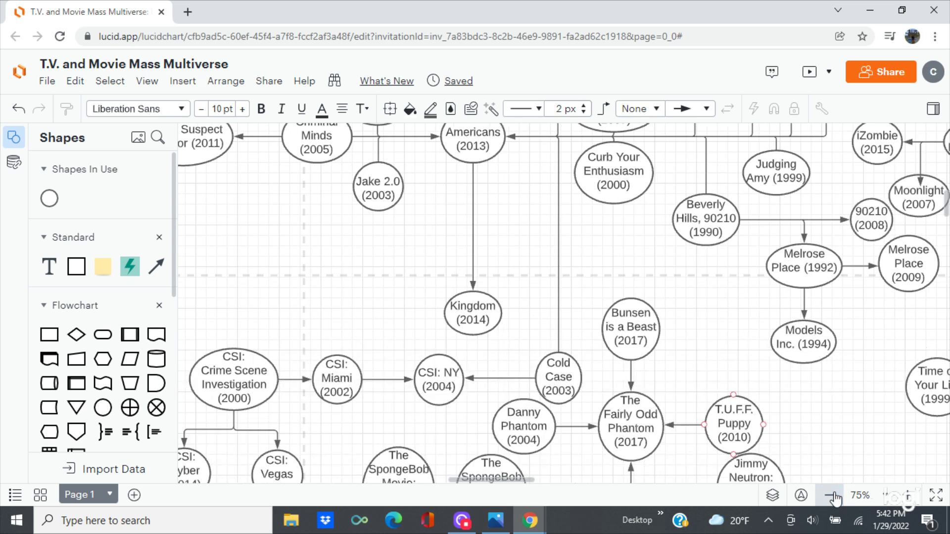
{"action": "left_click", "coordinate": [495, 521]}
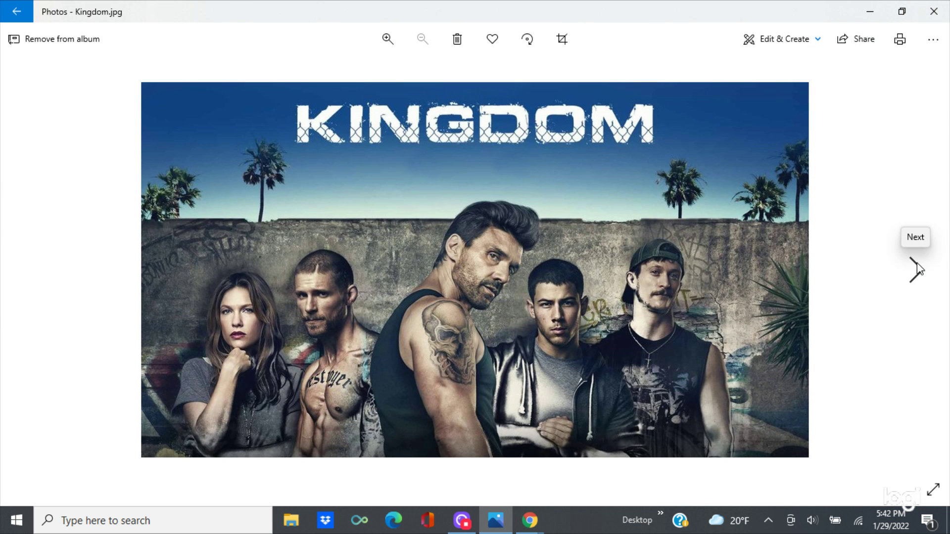
- Advance Photos to TheLWord.jpg and return to the Lucidchart diagram
{"action": "left_click", "coordinate": [917, 264]}
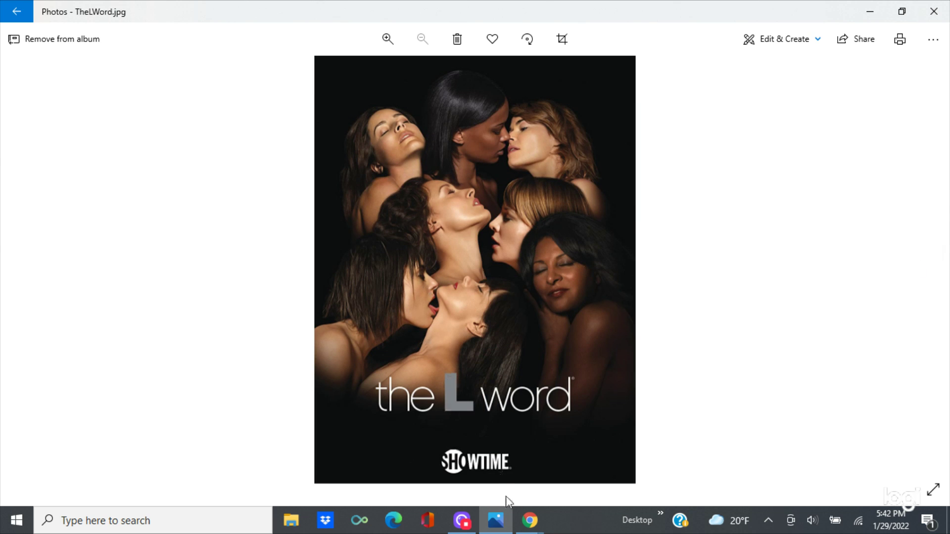
{"action": "mouse_move", "coordinate": [529, 520]}
{"action": "left_click", "coordinate": [557, 459]}
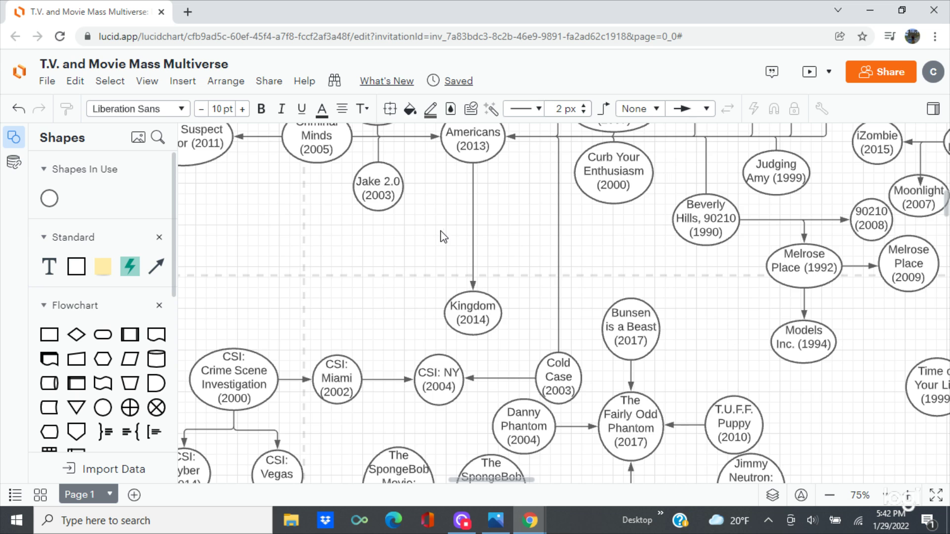
- Nudge the Jake 2.0 circle down two steps to make room below Criminal Minds
{"action": "scroll", "coordinate": [442, 234], "scroll_direction": "up", "scroll_amount": 3}
{"action": "left_click", "coordinate": [472, 334]}
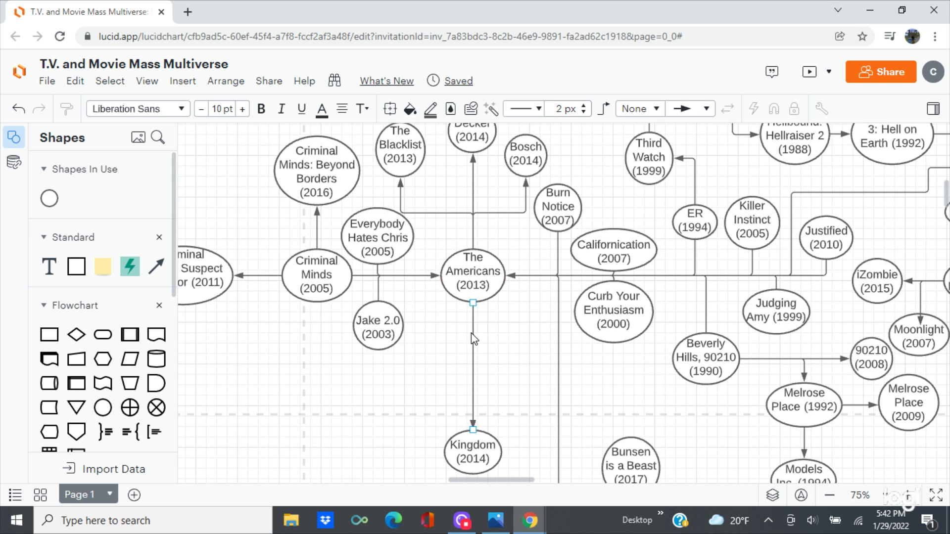
{"action": "left_click", "coordinate": [379, 331]}
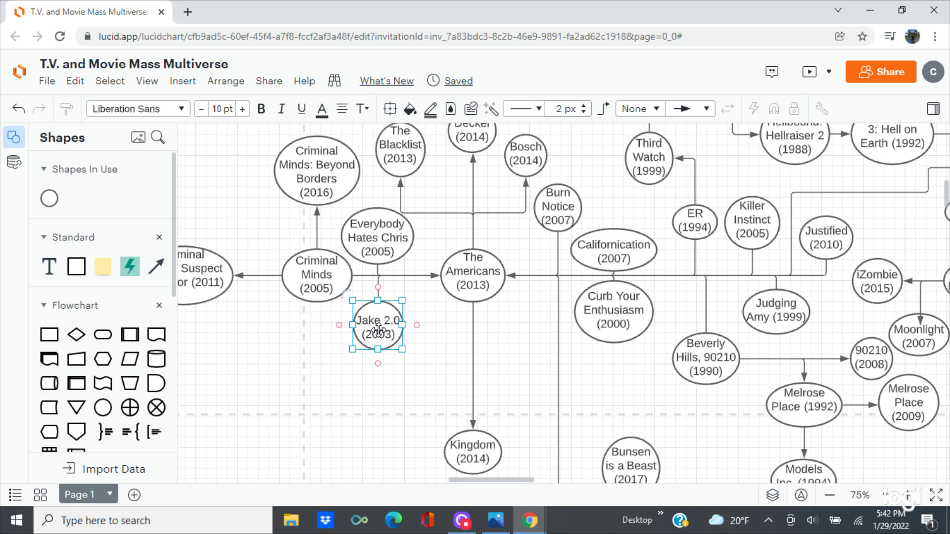
{"action": "key", "text": "Down"}
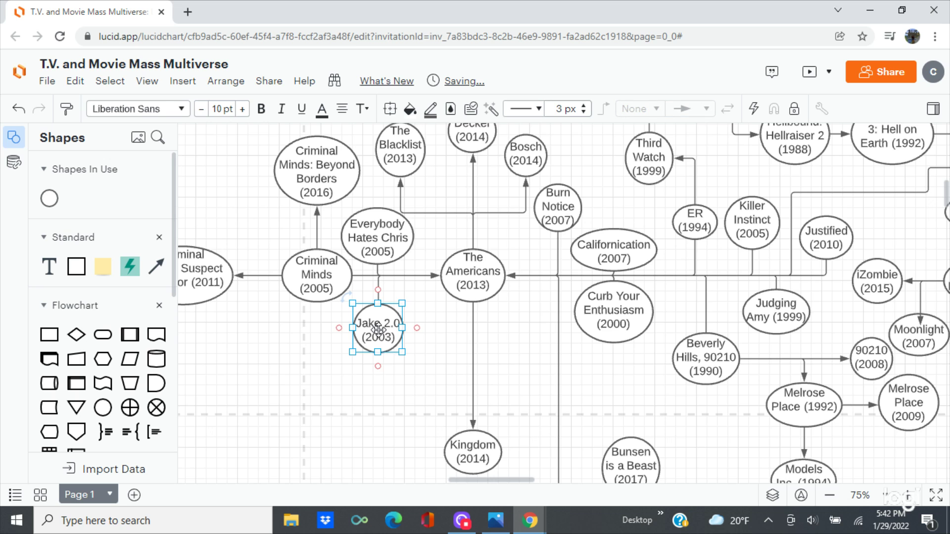
{"action": "key", "text": "Down"}
{"action": "key", "text": "Down"}
{"action": "key", "text": "Down"}
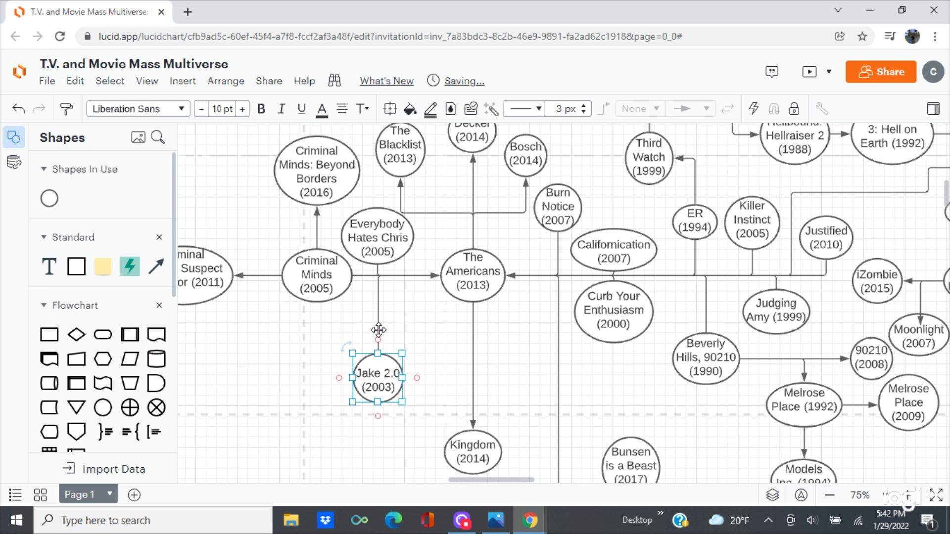
{"action": "left_click", "coordinate": [307, 331]}
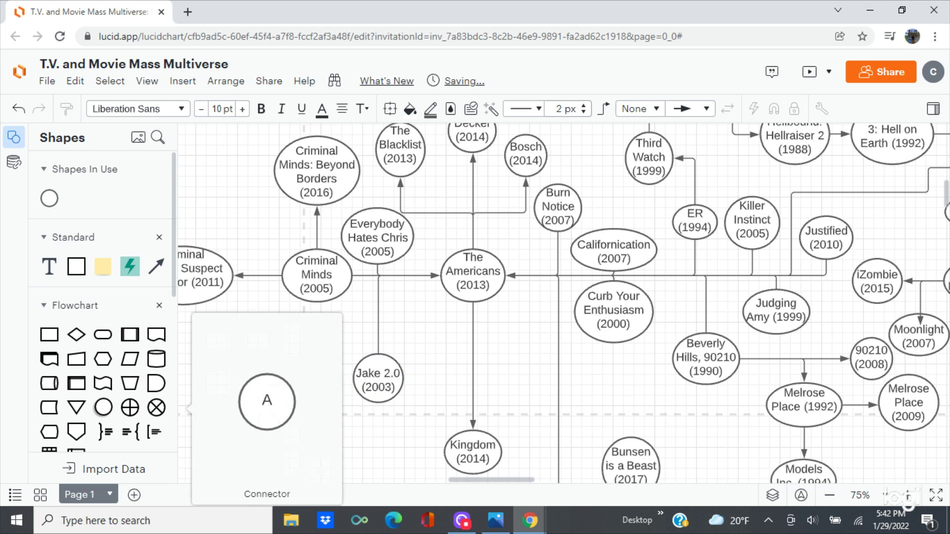
- Add an enlarged 'The L Word (2004)' circle above Jake 2.0, shifted slightly left
{"action": "left_click_drag", "start_coordinate": [340, 343], "coordinate": [349, 327]}
{"action": "type", "text": "The "}
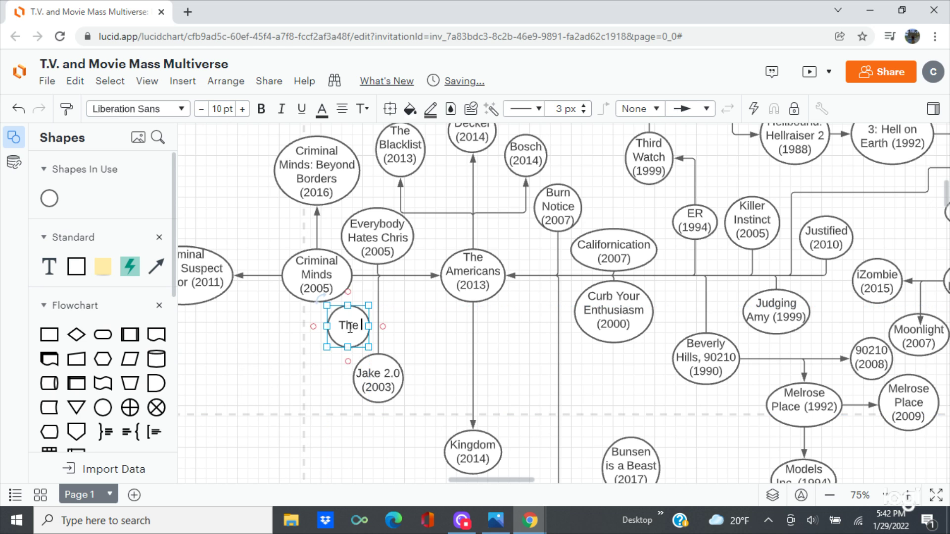
{"action": "type", "text": "L Word"}
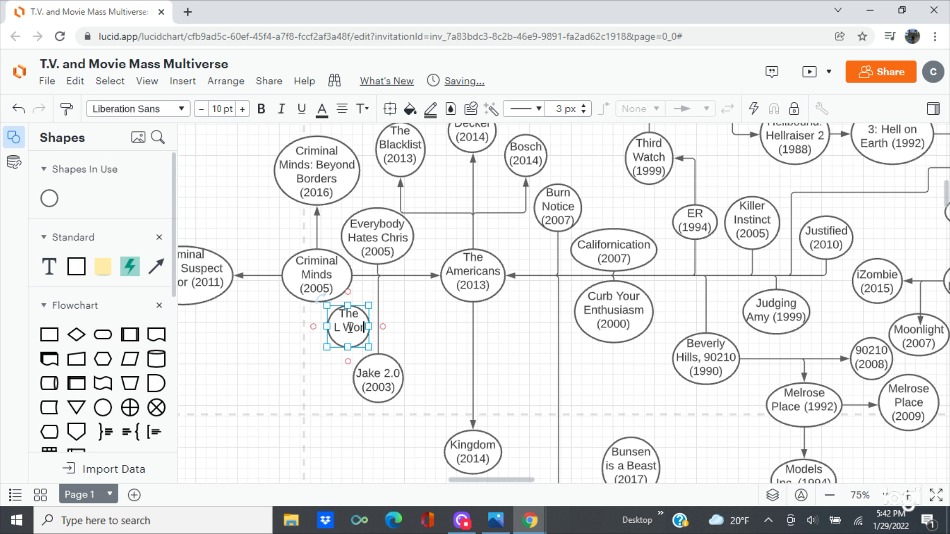
{"action": "type", "text": " ("}
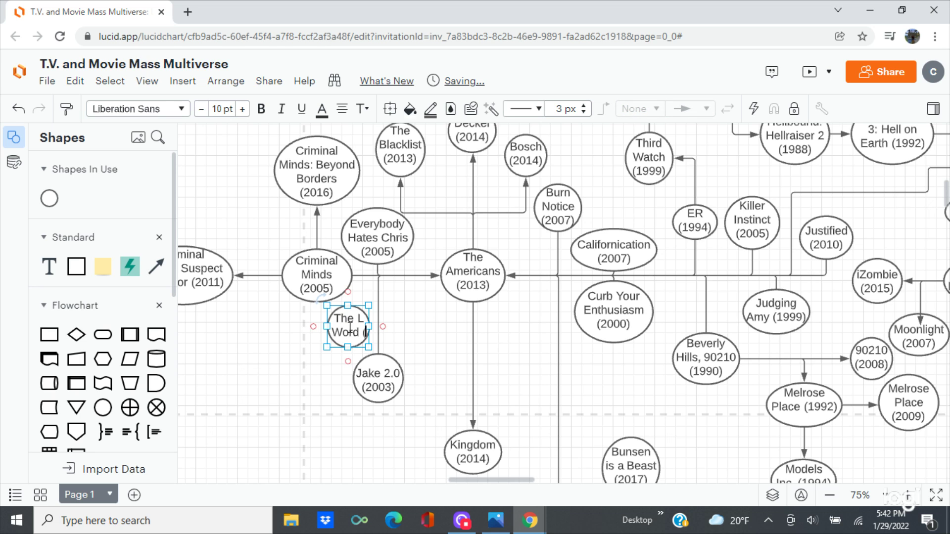
{"action": "type", "text": "2004"}
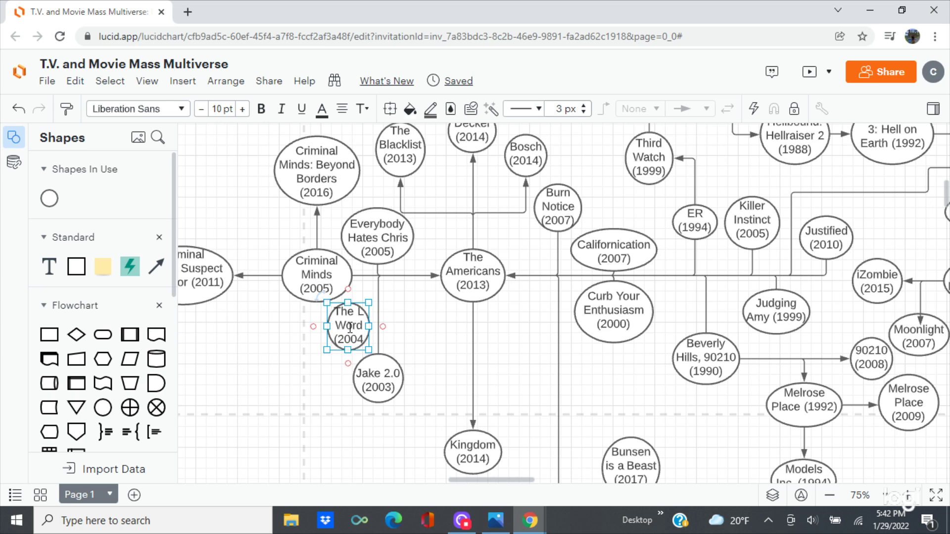
{"action": "type", "text": ")"}
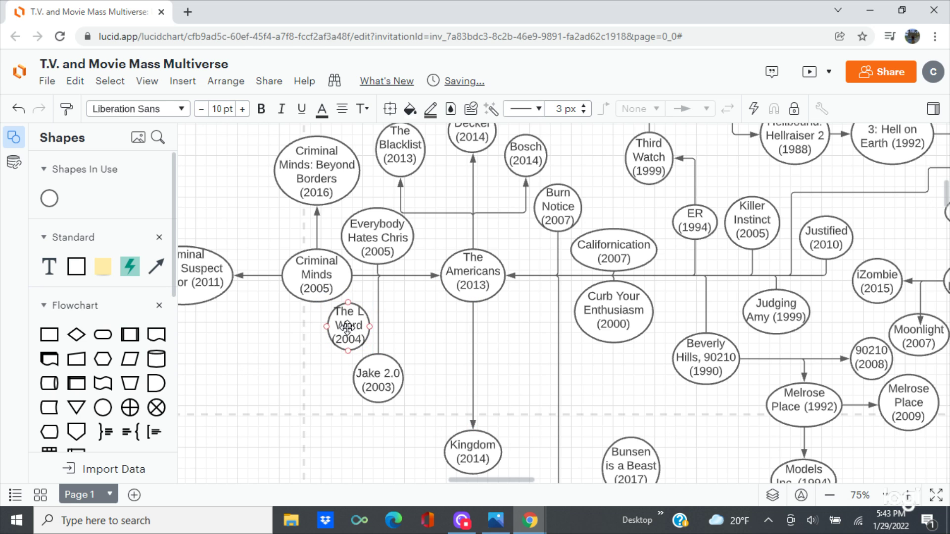
{"action": "left_click_drag", "start_coordinate": [369, 351], "coordinate": [377, 357]}
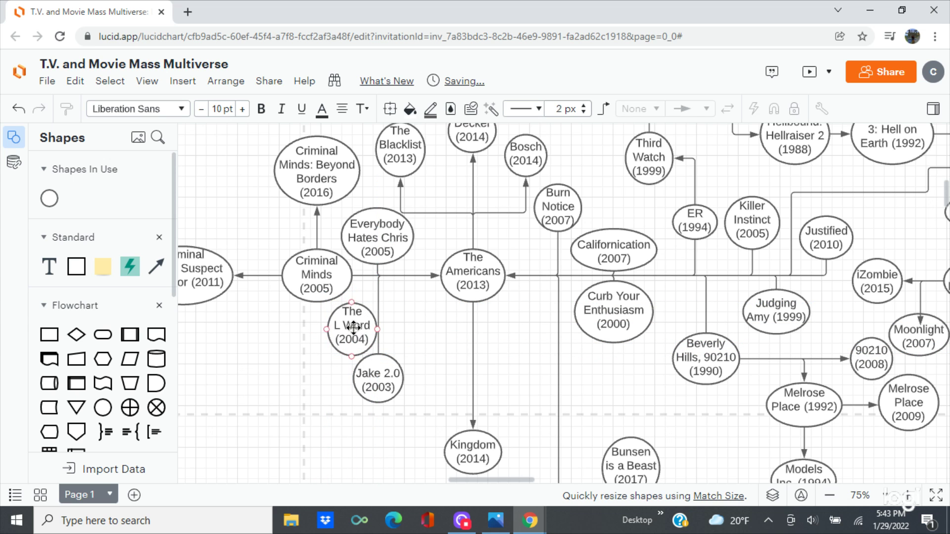
{"action": "left_click_drag", "start_coordinate": [353, 327], "coordinate": [346, 329]}
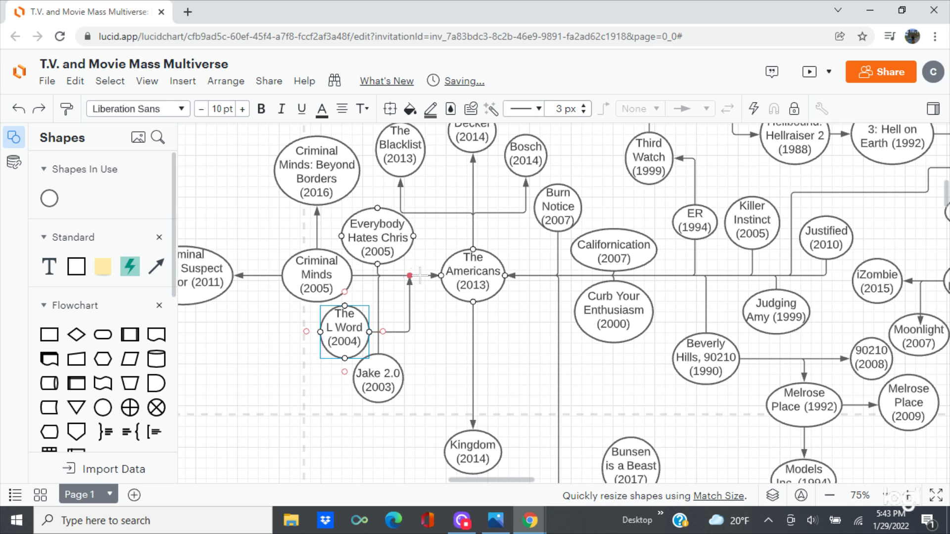
- Attach The L Word arrow to The Americans, routing its vertical segment beside Jake 2.0's line
{"action": "left_click_drag", "start_coordinate": [423, 275], "coordinate": [440, 276]}
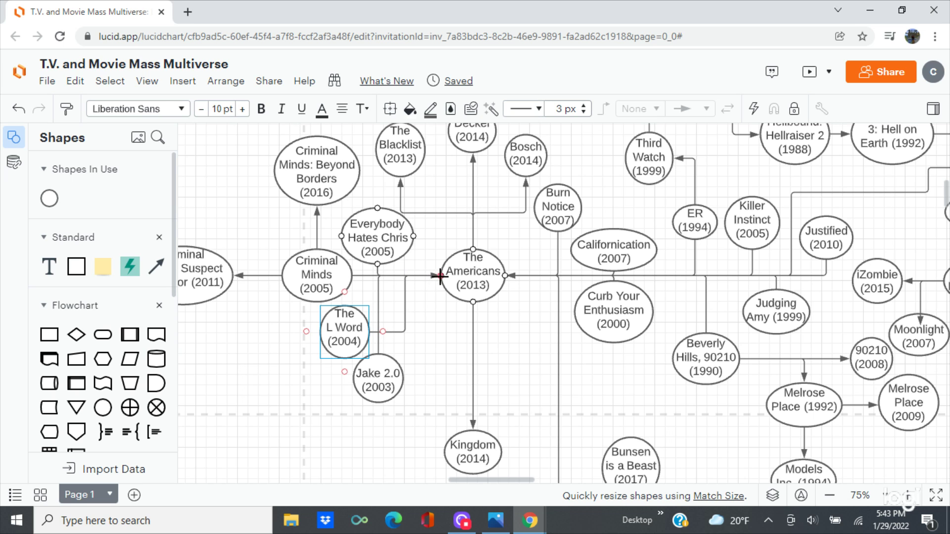
{"action": "left_click", "coordinate": [407, 319]}
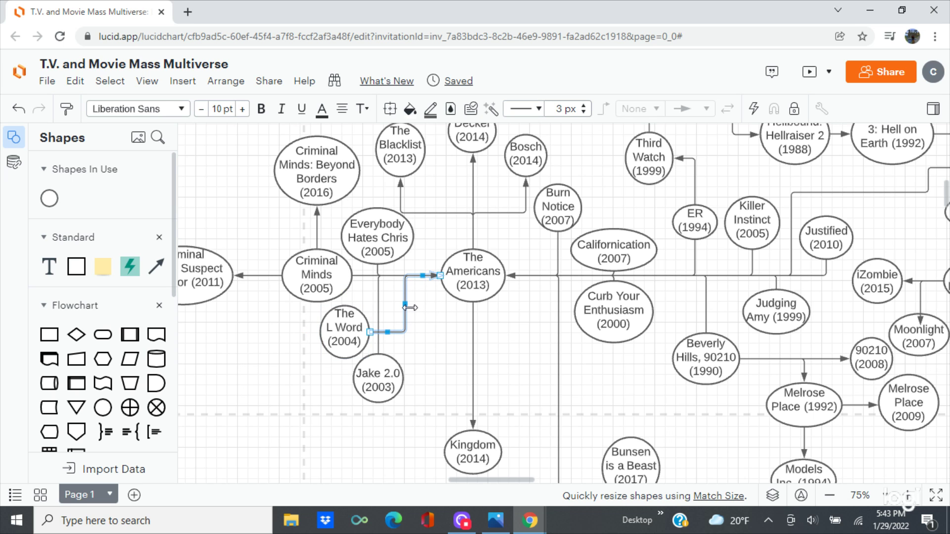
{"action": "left_click", "coordinate": [401, 305]}
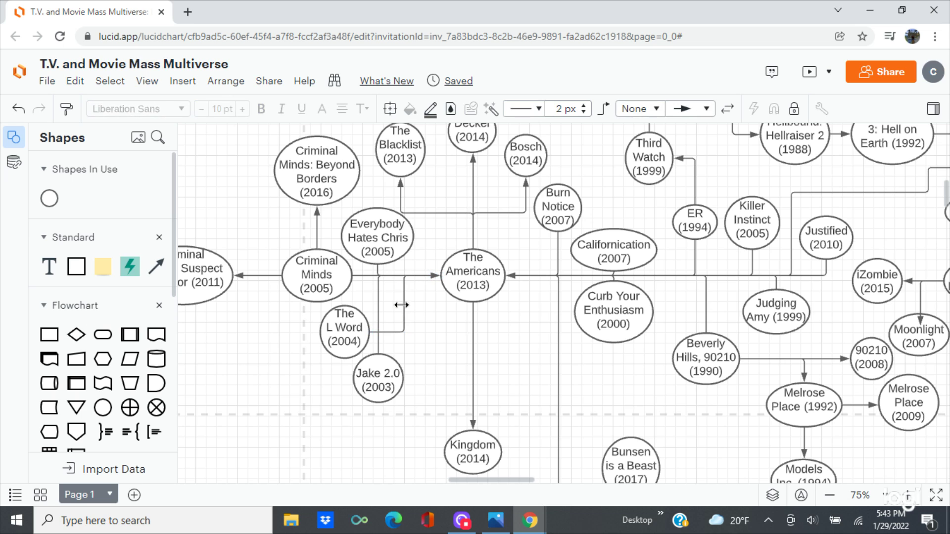
{"action": "mouse_move", "coordinate": [401, 304]}
{"action": "left_mouse_down"}
{"action": "mouse_move", "coordinate": [372, 306]}
{"action": "mouse_move", "coordinate": [378, 310]}
{"action": "left_mouse_up"}
{"action": "left_click", "coordinate": [380, 312]}
{"action": "left_click", "coordinate": [429, 347]}
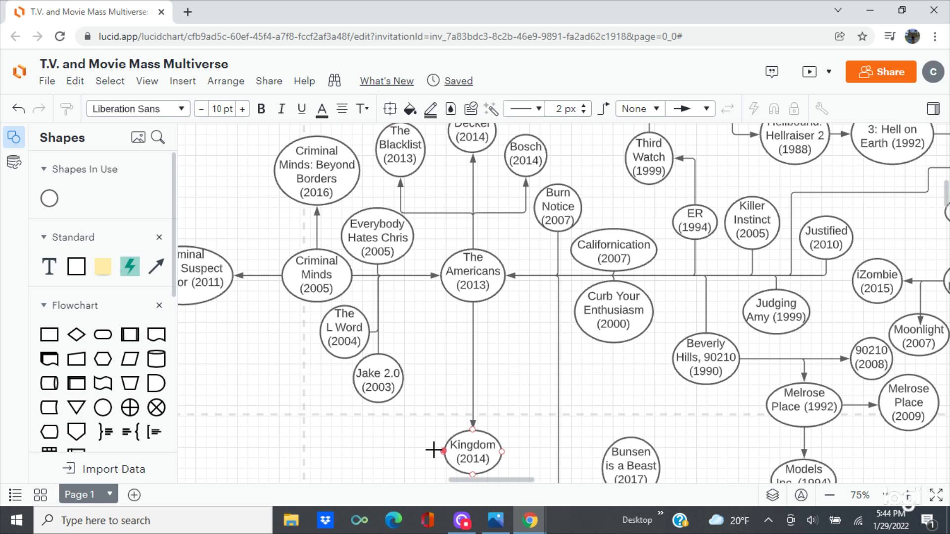
- Advance Photos to MalcolmintheMiddle.jpg, then return to the Lucidchart chart
{"action": "left_click", "coordinate": [495, 525]}
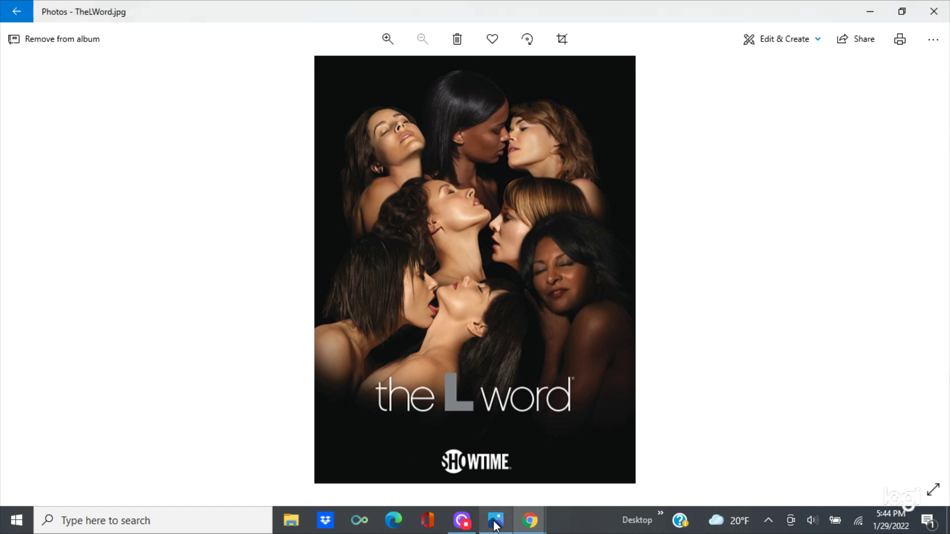
{"action": "left_click", "coordinate": [920, 278]}
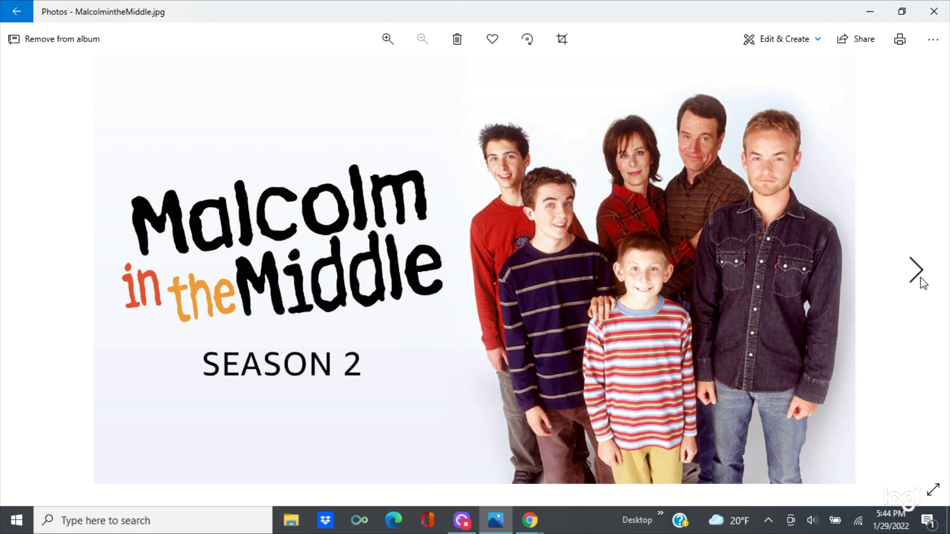
{"action": "mouse_move", "coordinate": [543, 528]}
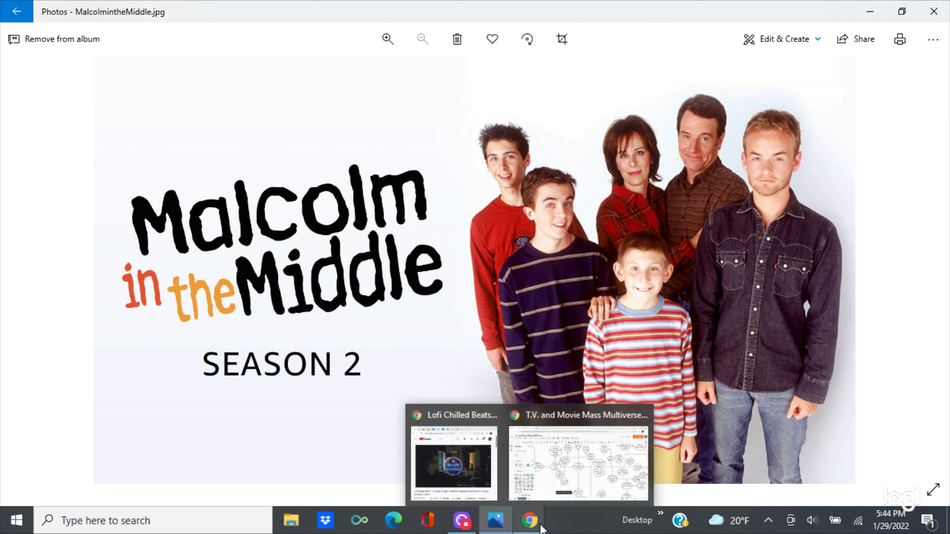
{"action": "left_click", "coordinate": [579, 452]}
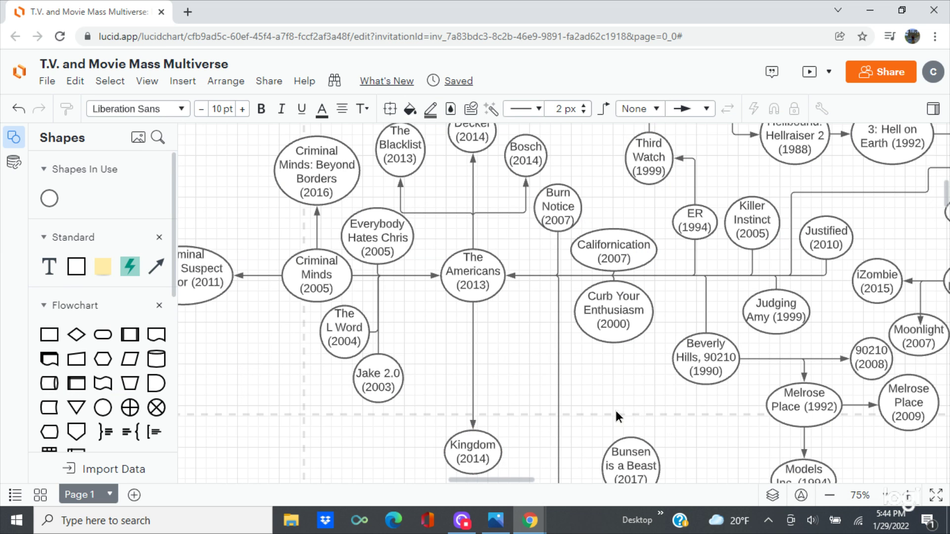
- Place a new circle left of Jake 2.0 labelled 'Malcolm in the Middle (2000)'
{"action": "scroll", "coordinate": [604, 399], "scroll_direction": "down", "scroll_amount": 1}
{"action": "scroll", "coordinate": [605, 398], "scroll_direction": "right", "scroll_amount": 1}
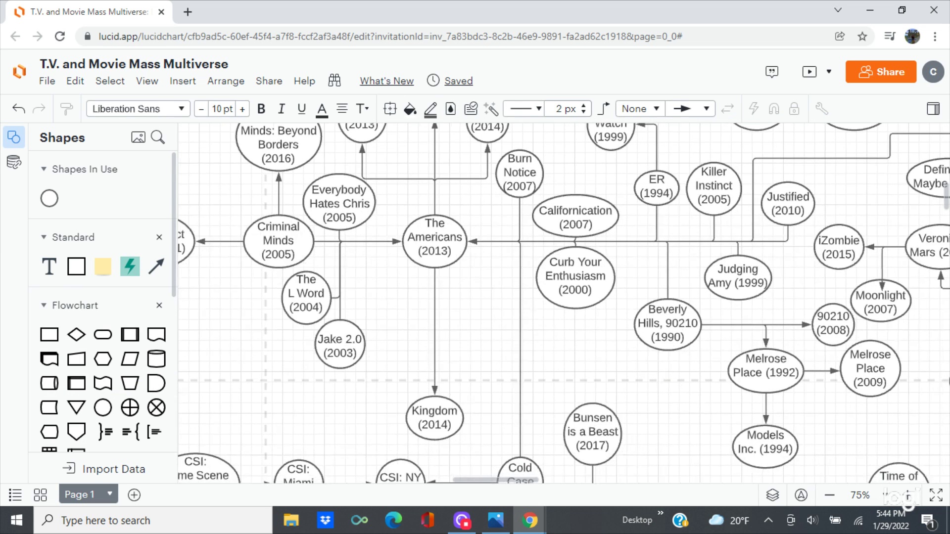
{"action": "scroll", "coordinate": [563, 302], "scroll_direction": "right", "scroll_amount": 3}
{"action": "scroll", "coordinate": [563, 303], "scroll_direction": "up", "scroll_amount": 1}
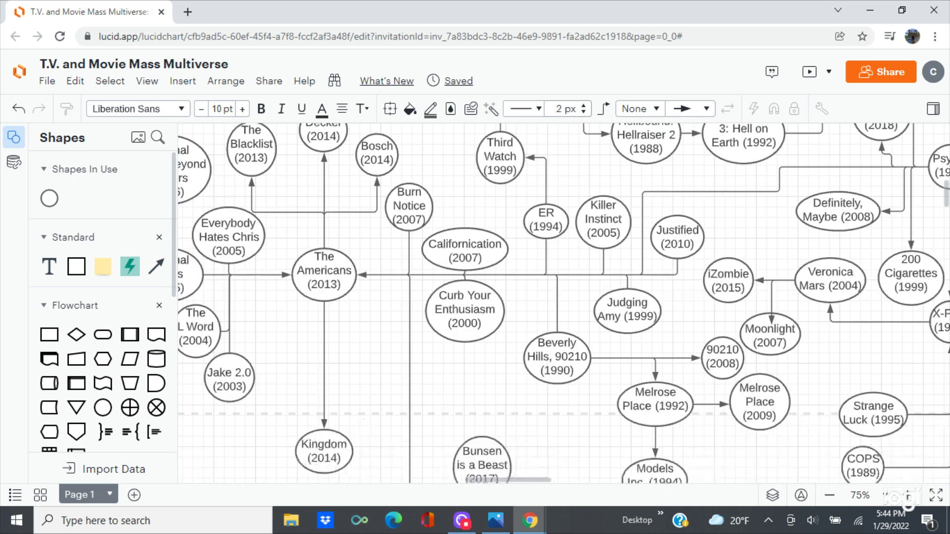
{"action": "scroll", "coordinate": [563, 303], "scroll_direction": "left", "scroll_amount": 5}
{"action": "scroll", "coordinate": [563, 303], "scroll_direction": "down", "scroll_amount": 1}
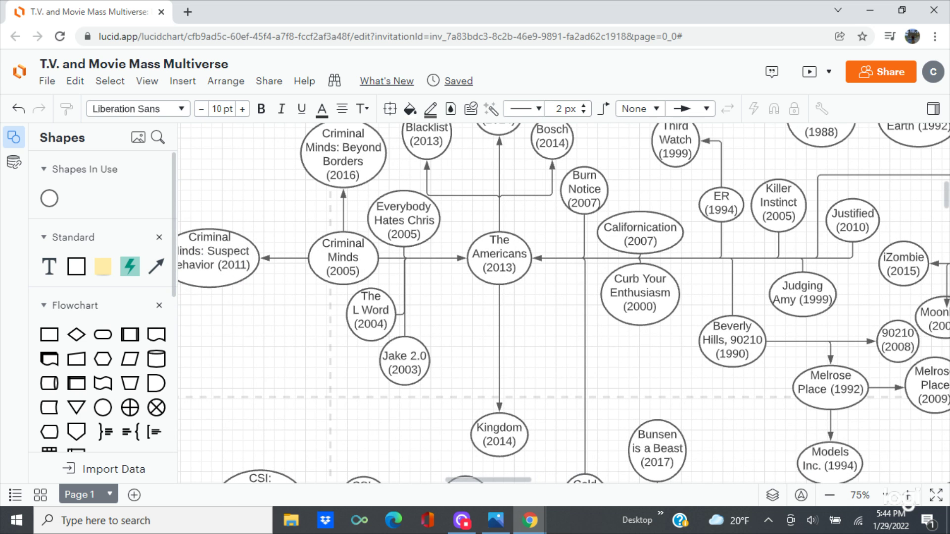
{"action": "scroll", "coordinate": [563, 304], "scroll_direction": "right", "scroll_amount": 1}
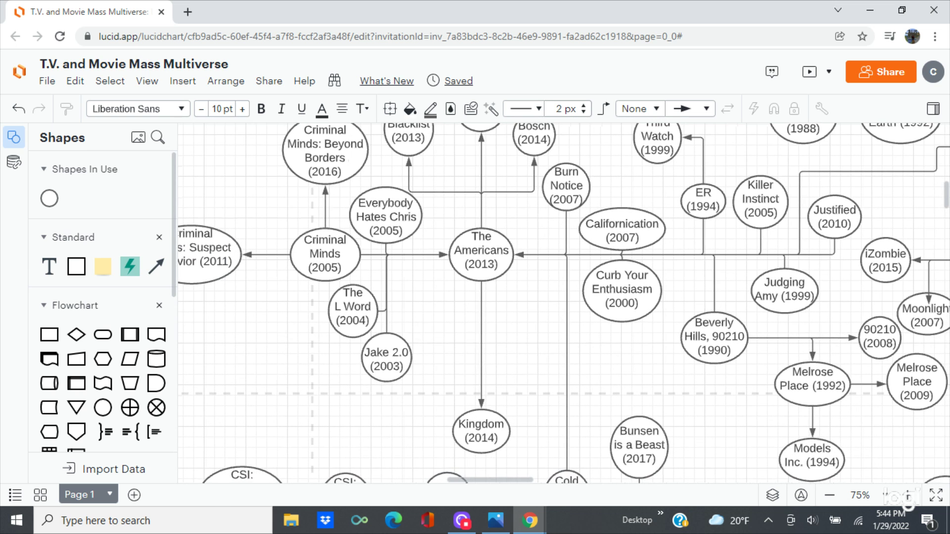
{"action": "scroll", "coordinate": [563, 303], "scroll_direction": "right", "scroll_amount": 3}
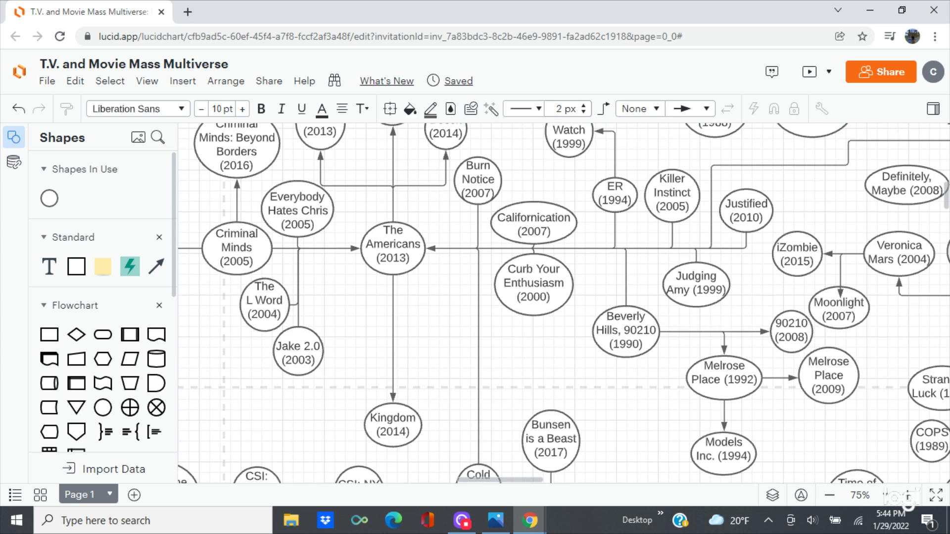
{"action": "scroll", "coordinate": [563, 303], "scroll_direction": "up", "scroll_amount": 1}
{"action": "scroll", "coordinate": [564, 303], "scroll_direction": "left", "scroll_amount": 6}
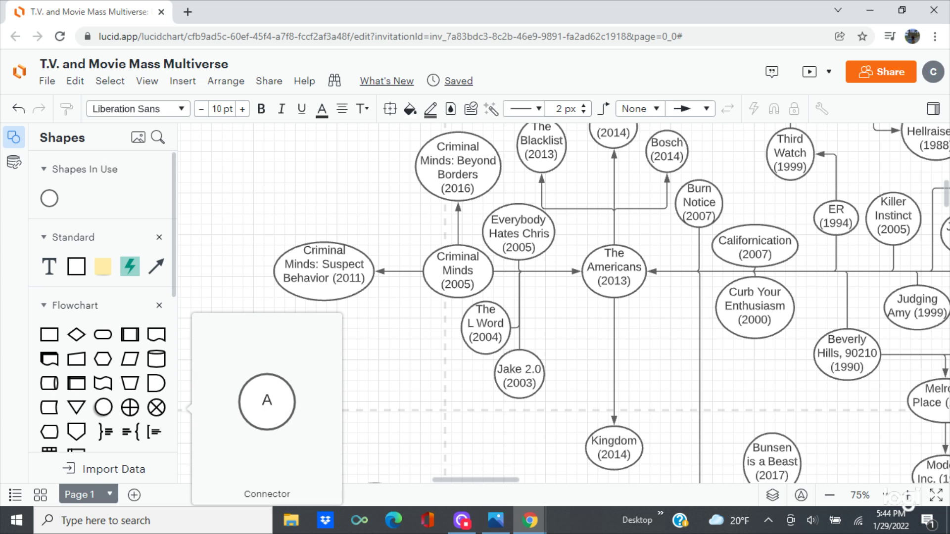
{"action": "left_click_drag", "start_coordinate": [103, 408], "coordinate": [412, 360]}
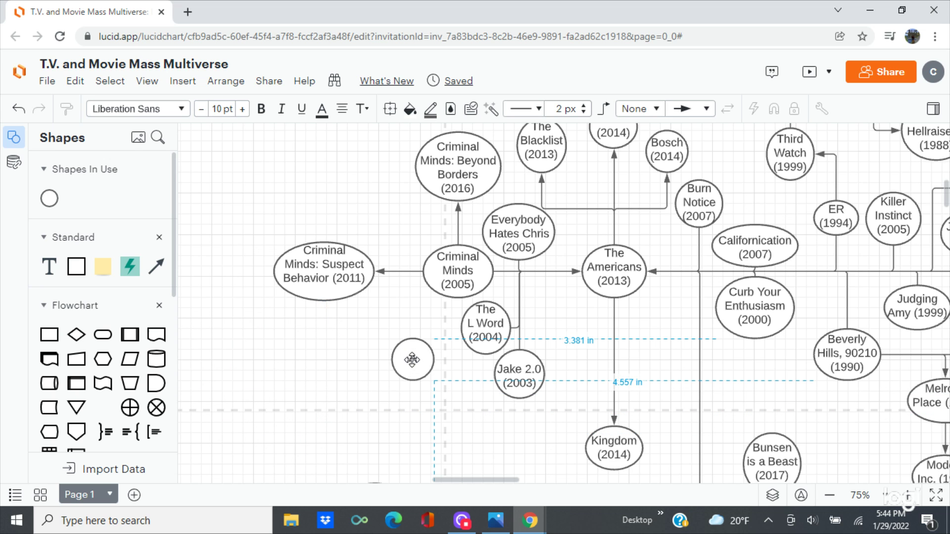
{"action": "type", "text": "A"}
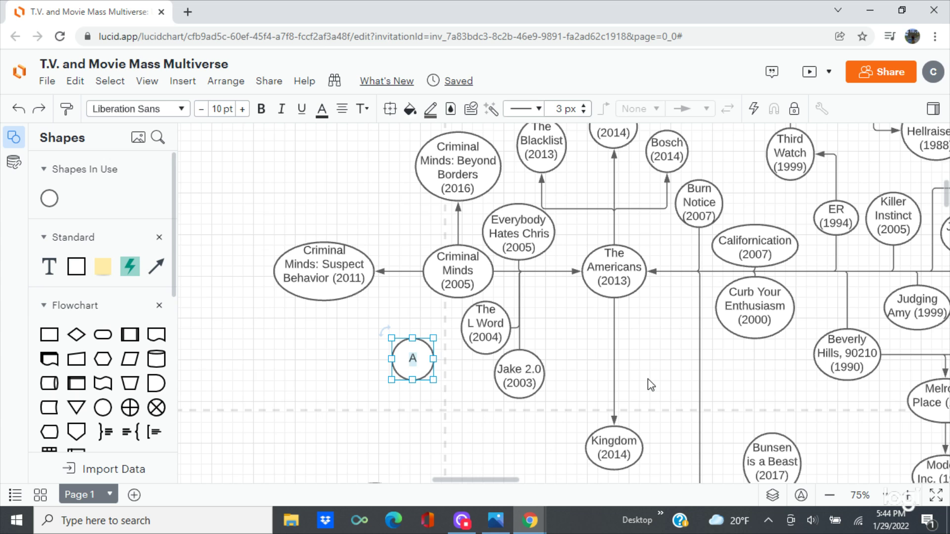
{"action": "type", "text": "Malcom"}
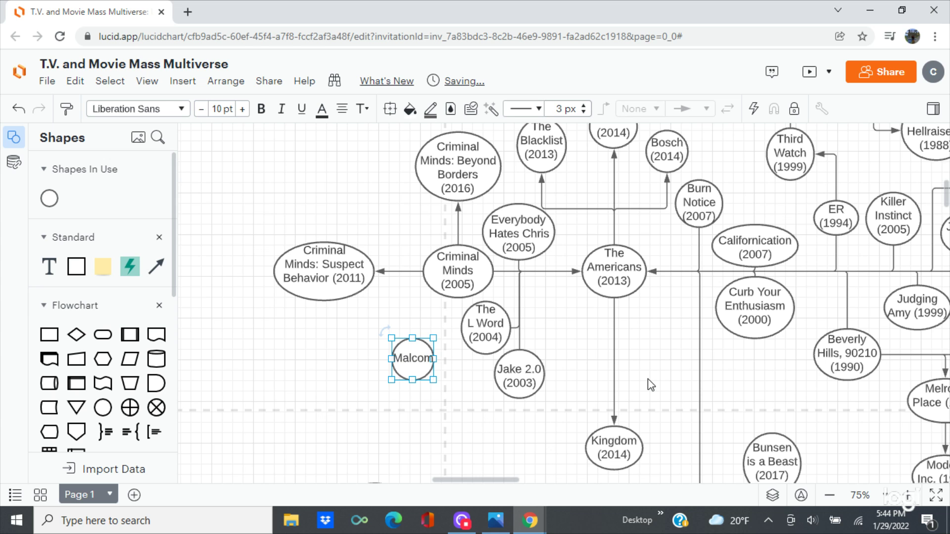
{"action": "key", "text": "BackSpace"}
{"action": "type", "text": "lm in"}
{"action": "type", "text": " th"}
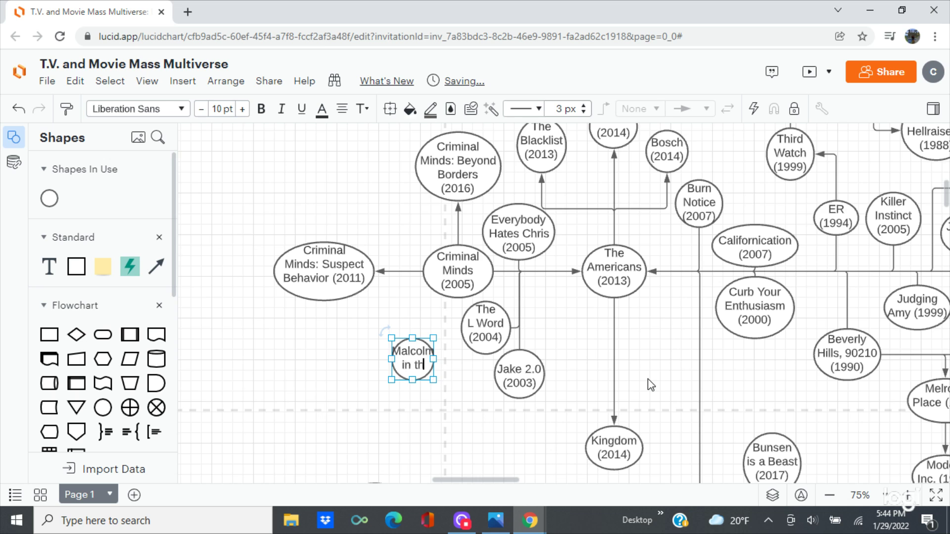
{"action": "type", "text": "e Middle"}
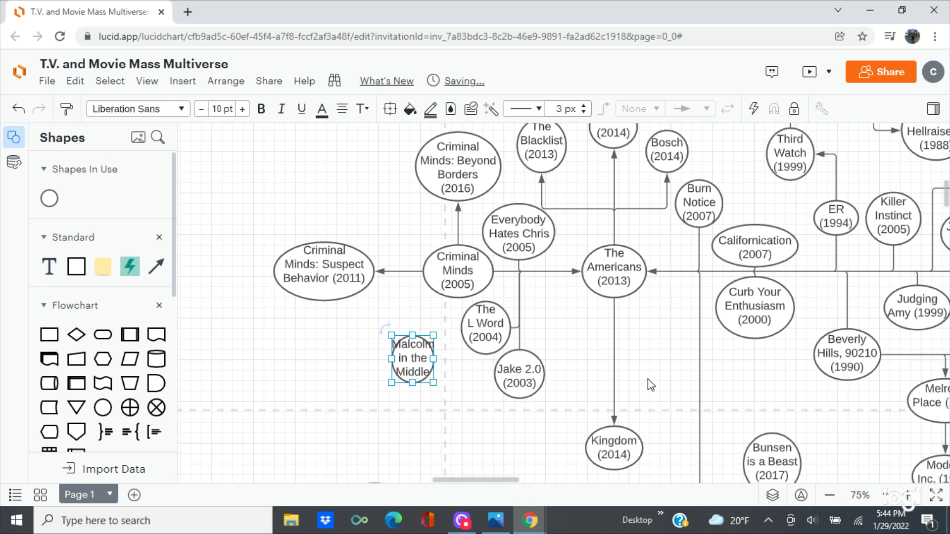
{"action": "type", "text": " (2000"}
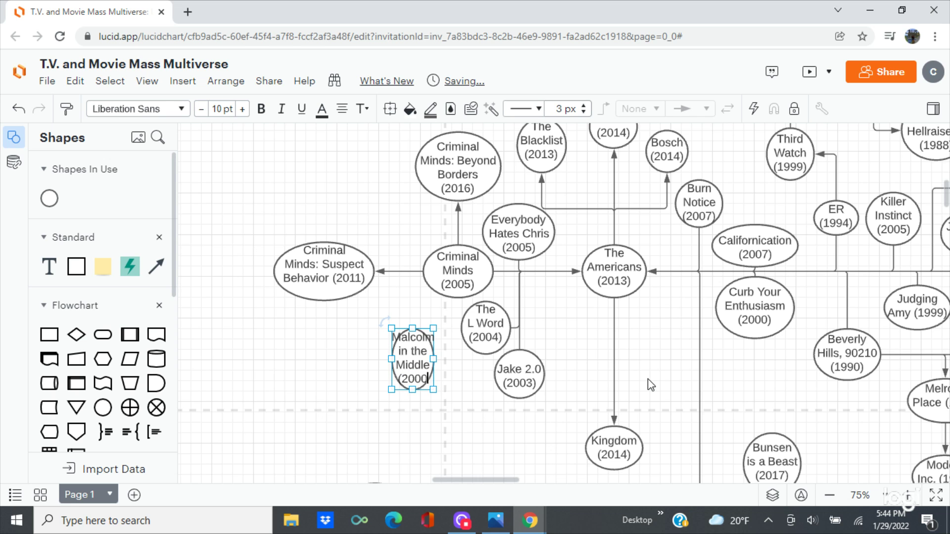
{"action": "type", "text": ")"}
- Enlarge the Malcolm in the Middle circle to about 0.91 in by 0.6 in
{"action": "left_click", "coordinate": [495, 412]}
{"action": "left_click", "coordinate": [434, 391]}
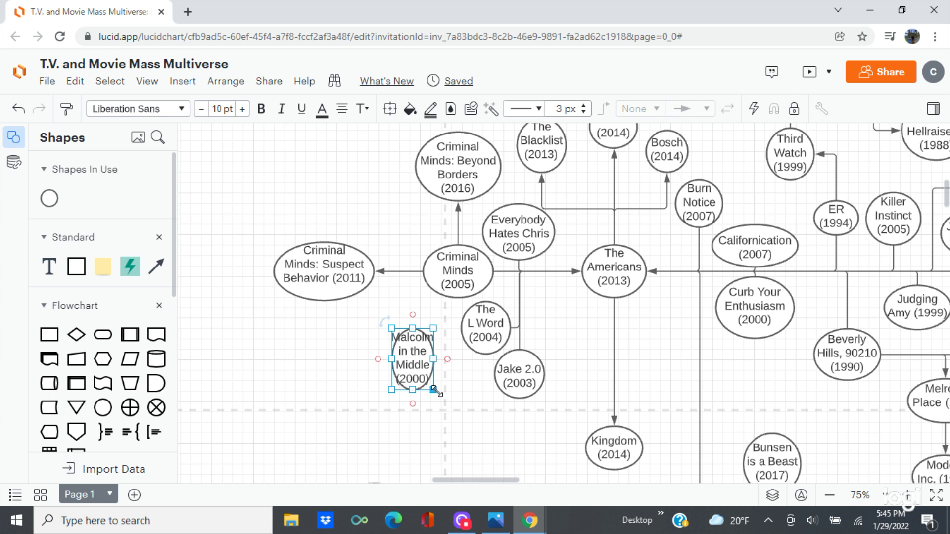
{"action": "mouse_move", "coordinate": [434, 391]}
{"action": "left_mouse_down"}
{"action": "mouse_move", "coordinate": [458, 398]}
{"action": "mouse_move", "coordinate": [470, 391]}
{"action": "mouse_move", "coordinate": [468, 379]}
{"action": "left_mouse_up"}
{"action": "left_click", "coordinate": [552, 344]}
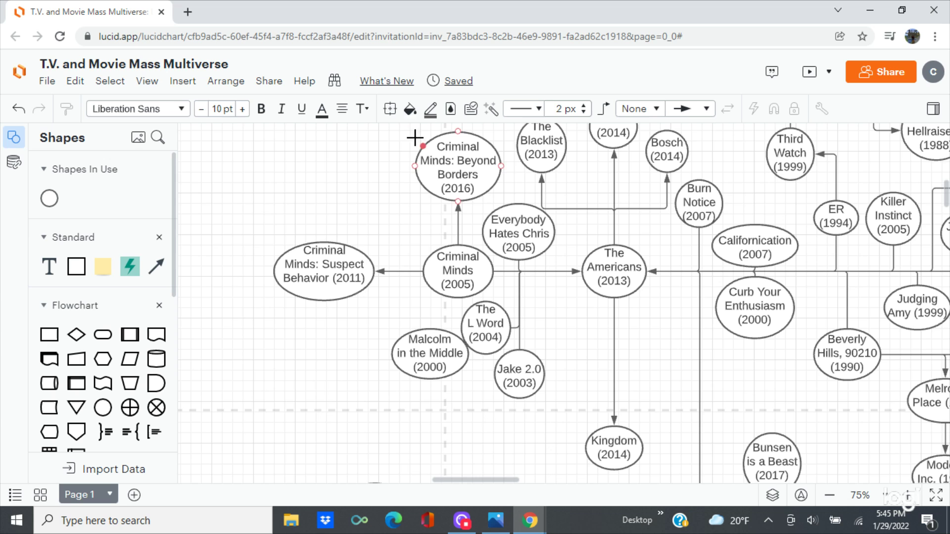
- Shift the three Criminal Minds circles left and drop a new circle above Suspect Behavior
{"action": "mouse_move", "coordinate": [421, 194]}
{"action": "left_mouse_down"}
{"action": "mouse_move", "coordinate": [428, 300]}
{"action": "mouse_move", "coordinate": [349, 321]}
{"action": "mouse_move", "coordinate": [389, 196]}
{"action": "left_mouse_up"}
{"action": "scroll", "coordinate": [410, 188], "scroll_direction": "up", "scroll_amount": 3}
{"action": "mouse_move", "coordinate": [443, 239]}
{"action": "left_mouse_down"}
{"action": "mouse_move", "coordinate": [447, 357]}
{"action": "mouse_move", "coordinate": [442, 391]}
{"action": "mouse_move", "coordinate": [418, 433]}
{"action": "mouse_move", "coordinate": [369, 435]}
{"action": "mouse_move", "coordinate": [331, 406]}
{"action": "mouse_move", "coordinate": [325, 424]}
{"action": "left_mouse_up"}
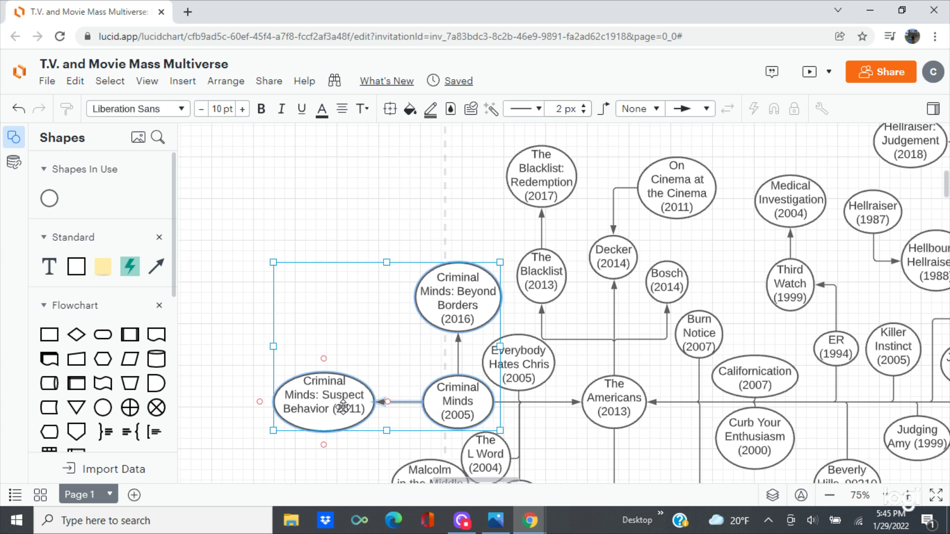
{"action": "left_click_drag", "start_coordinate": [440, 416], "coordinate": [371, 416]}
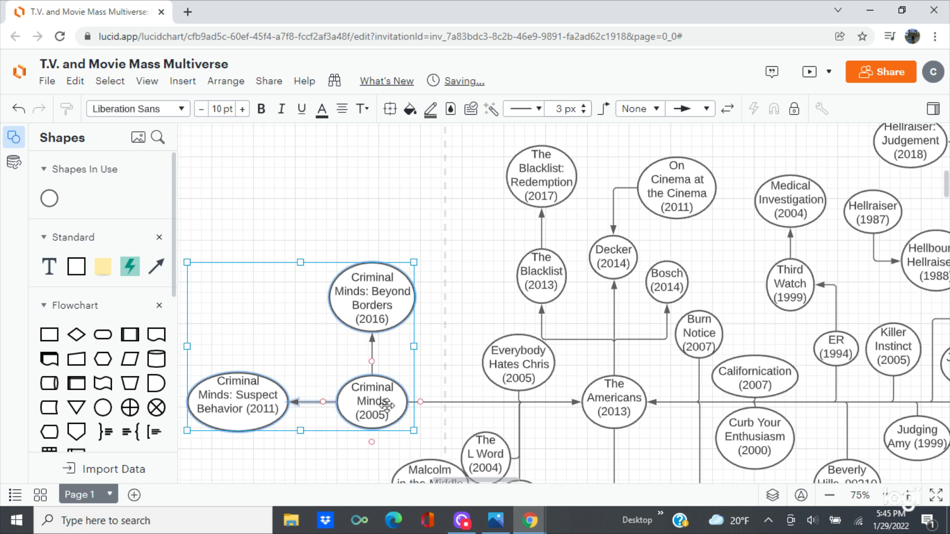
{"action": "left_click", "coordinate": [490, 272]}
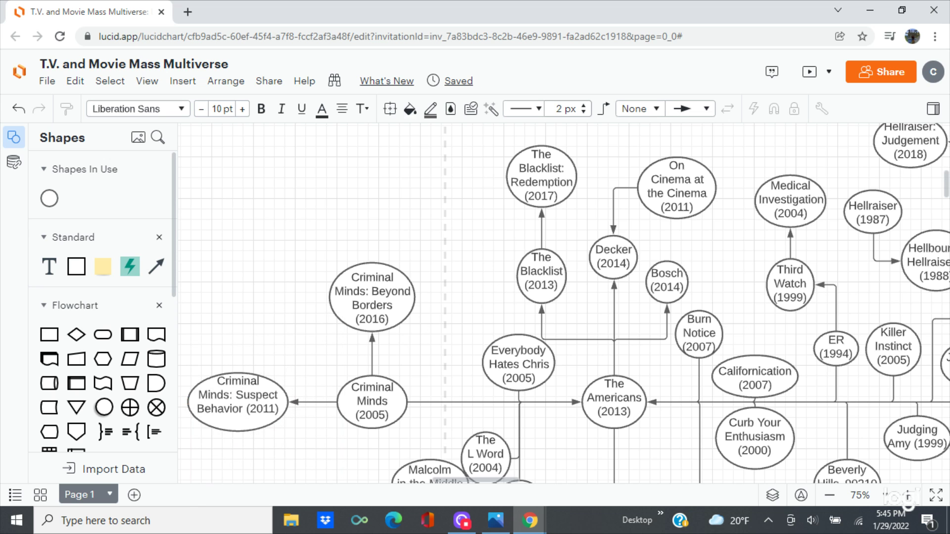
{"action": "left_click_drag", "start_coordinate": [104, 407], "coordinate": [294, 272]}
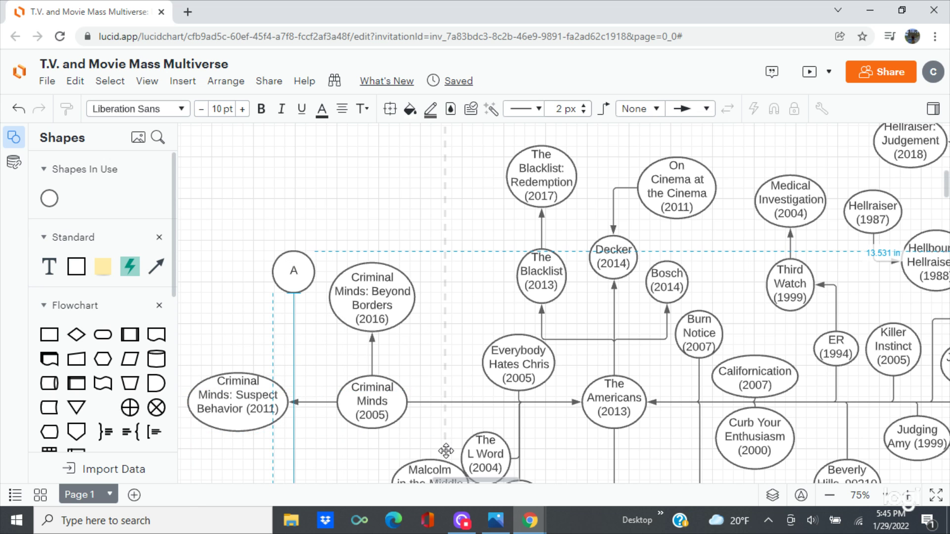
- Move Malcolm in the Middle up beside Everybody Hates Chris and connect it to The Americans
{"action": "scroll", "coordinate": [436, 439], "scroll_direction": "down", "scroll_amount": 3}
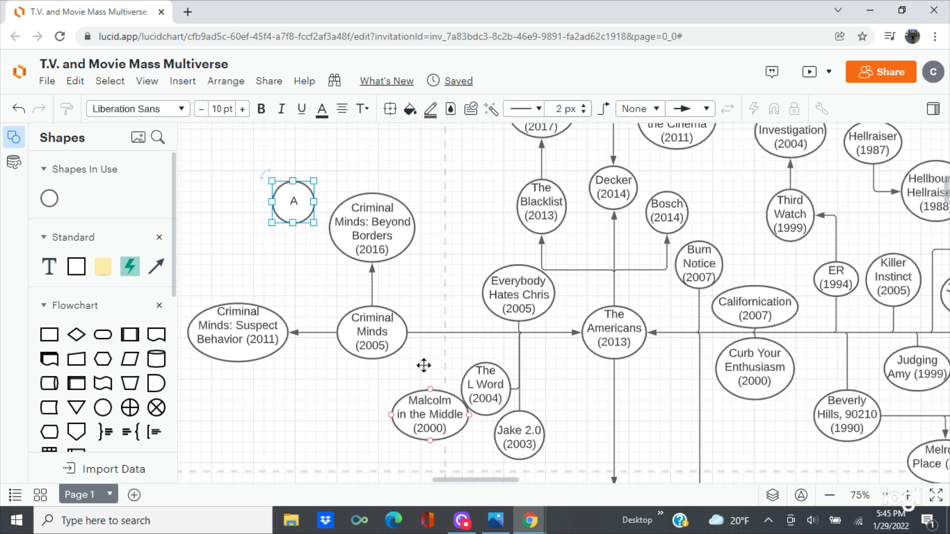
{"action": "mouse_move", "coordinate": [430, 414]}
{"action": "left_mouse_down"}
{"action": "mouse_move", "coordinate": [431, 340]}
{"action": "mouse_move", "coordinate": [444, 291]}
{"action": "left_mouse_up"}
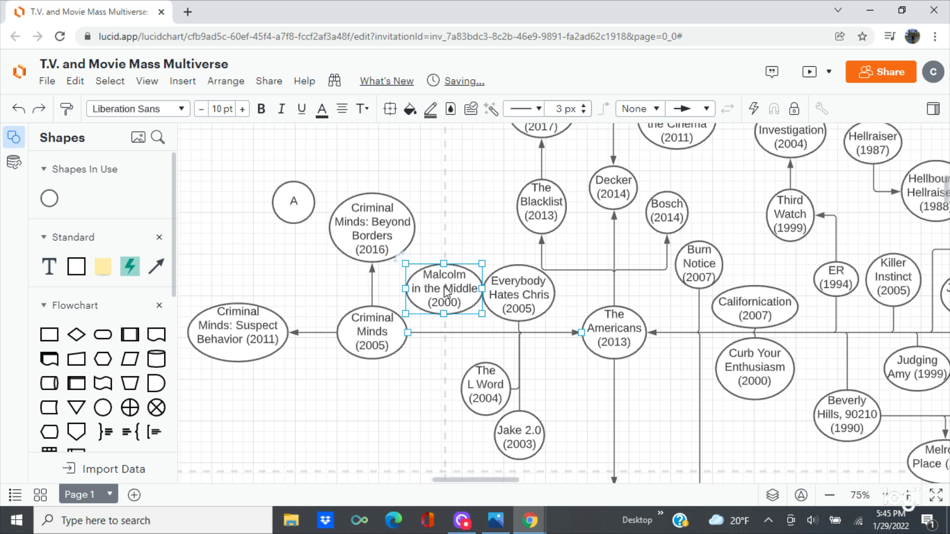
{"action": "key", "text": "ctrl+z"}
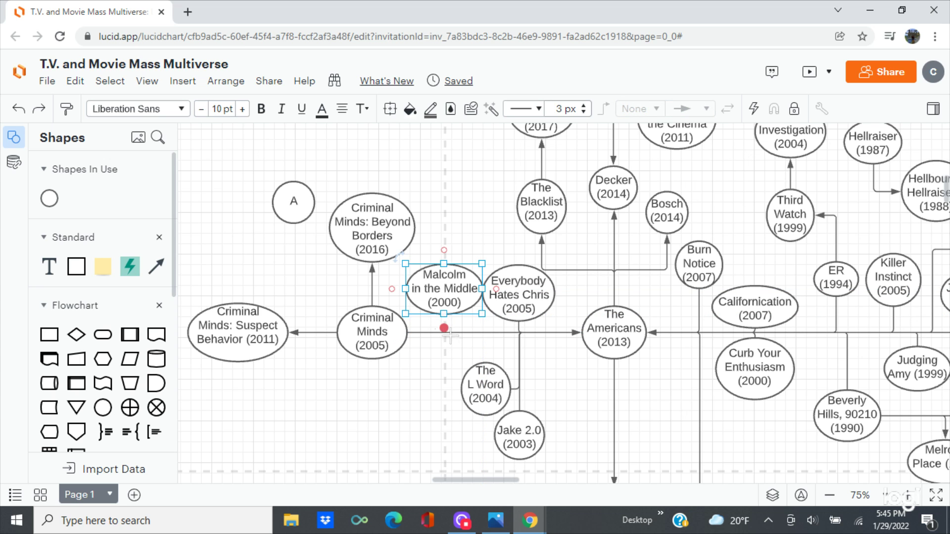
{"action": "left_click_drag", "start_coordinate": [444, 328], "coordinate": [580, 333]}
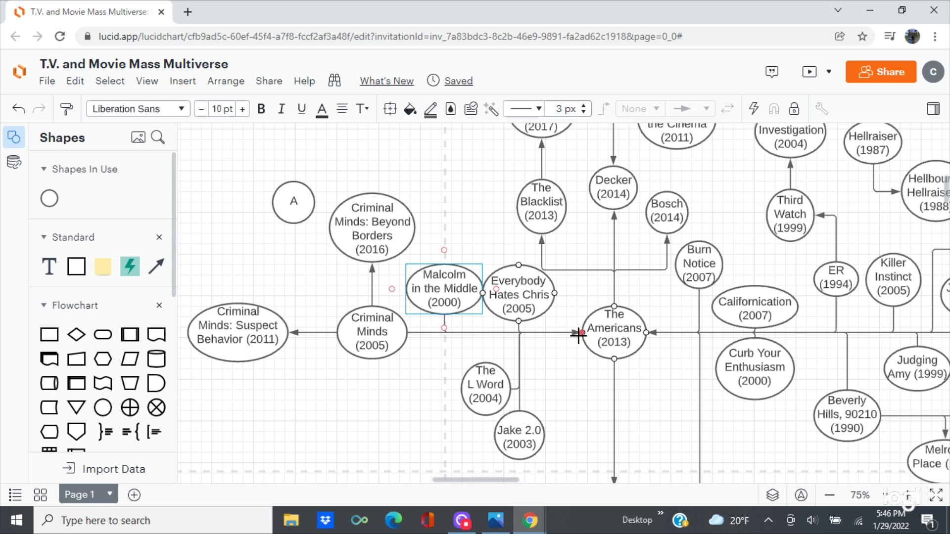
- Nudge Malcolm in the Middle slightly left onto the main line, then bring up the poster pictures
{"action": "left_click", "coordinate": [424, 364]}
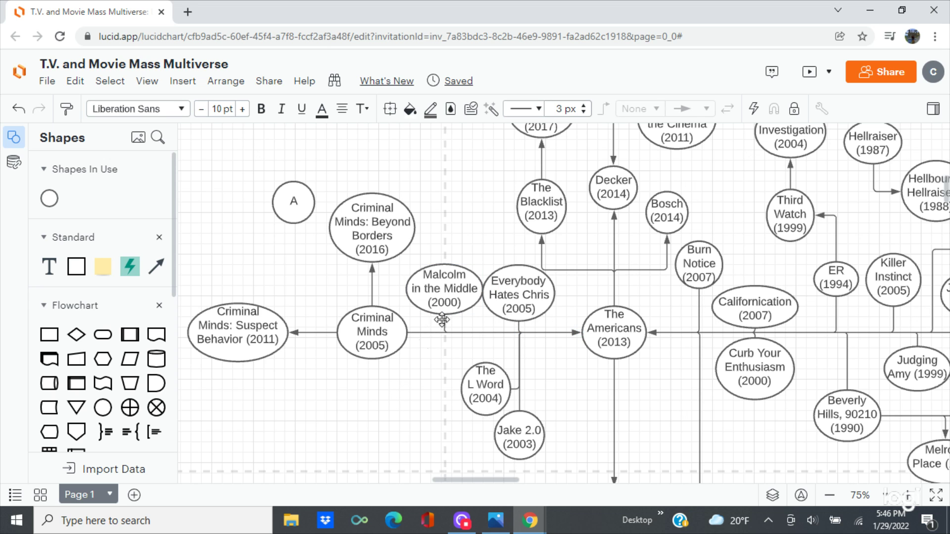
{"action": "left_click_drag", "start_coordinate": [440, 296], "coordinate": [434, 296]}
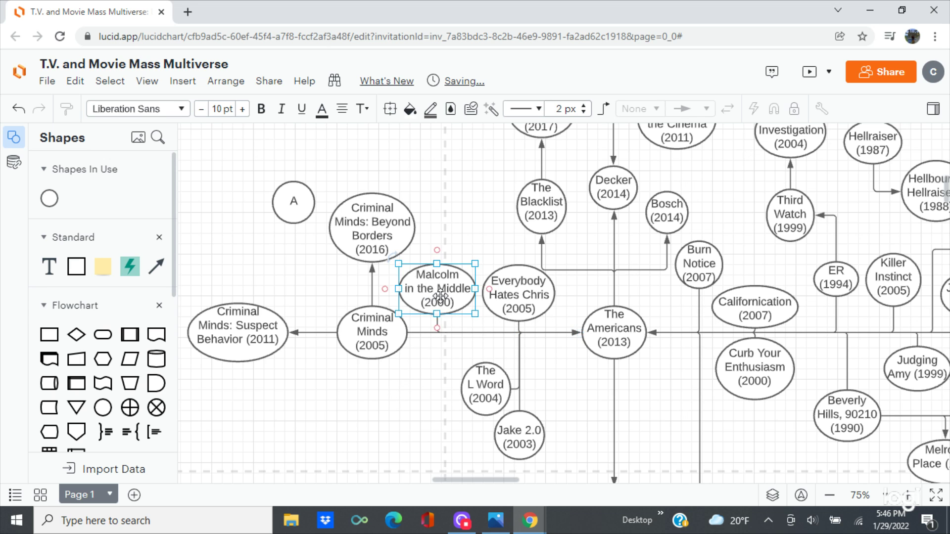
{"action": "left_click", "coordinate": [471, 226]}
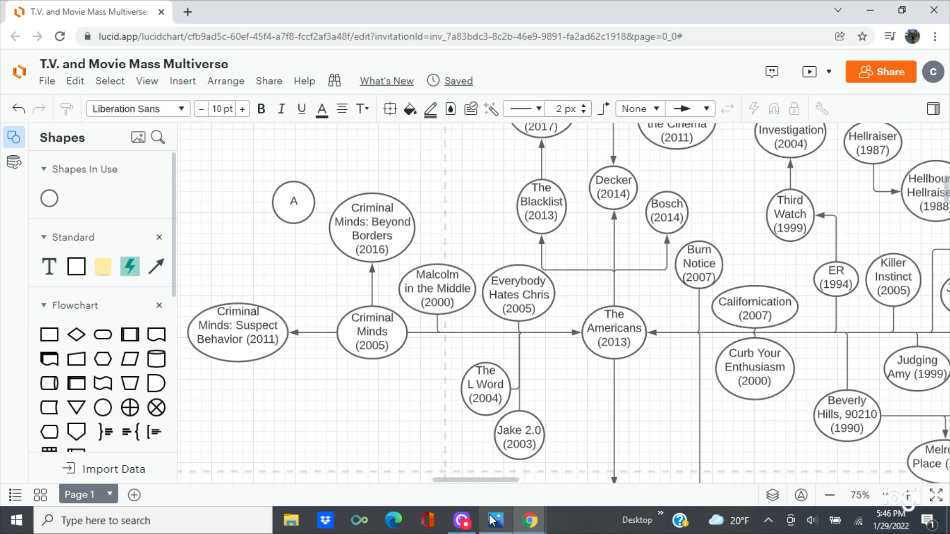
{"action": "mouse_move", "coordinate": [495, 520]}
{"action": "left_click", "coordinate": [494, 443]}
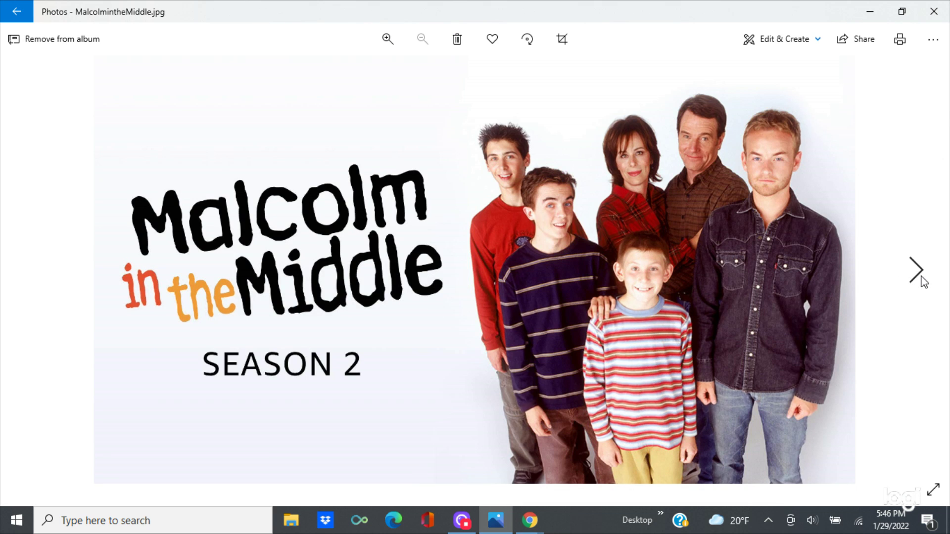
{"action": "left_click", "coordinate": [917, 270]}
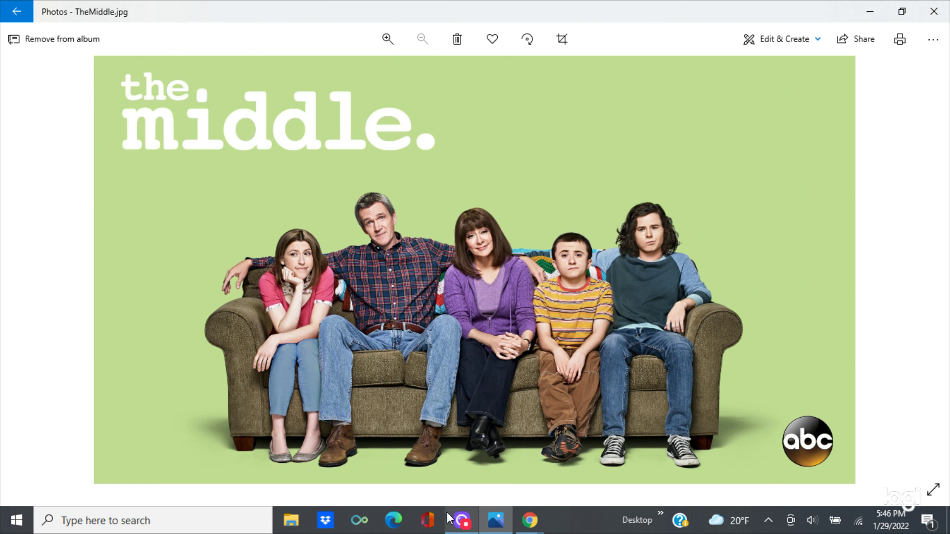
{"action": "mouse_move", "coordinate": [530, 520]}
{"action": "left_click", "coordinate": [613, 446]}
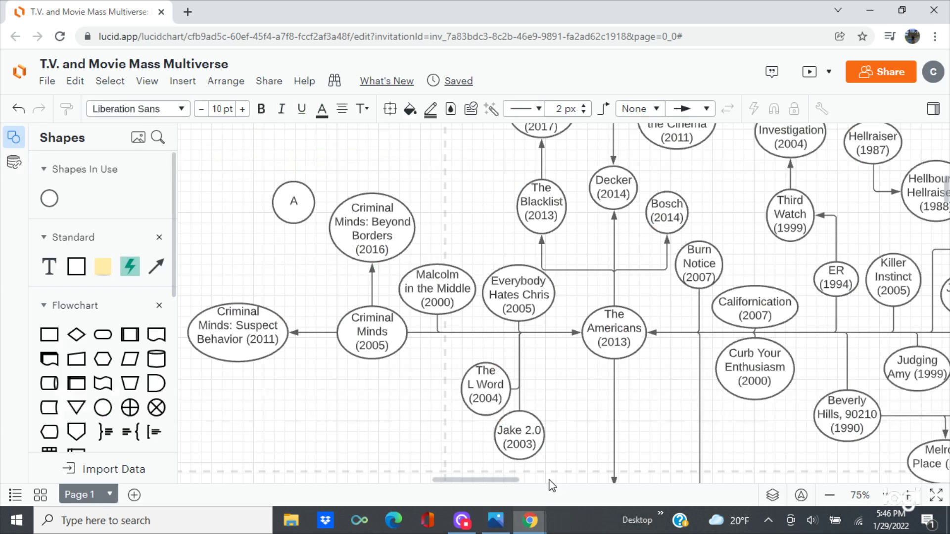
- Replace the 'A' label on the circle above Criminal Minds: Suspect Behavior with 'The Middle (2009)'
{"action": "left_click", "coordinate": [305, 208]}
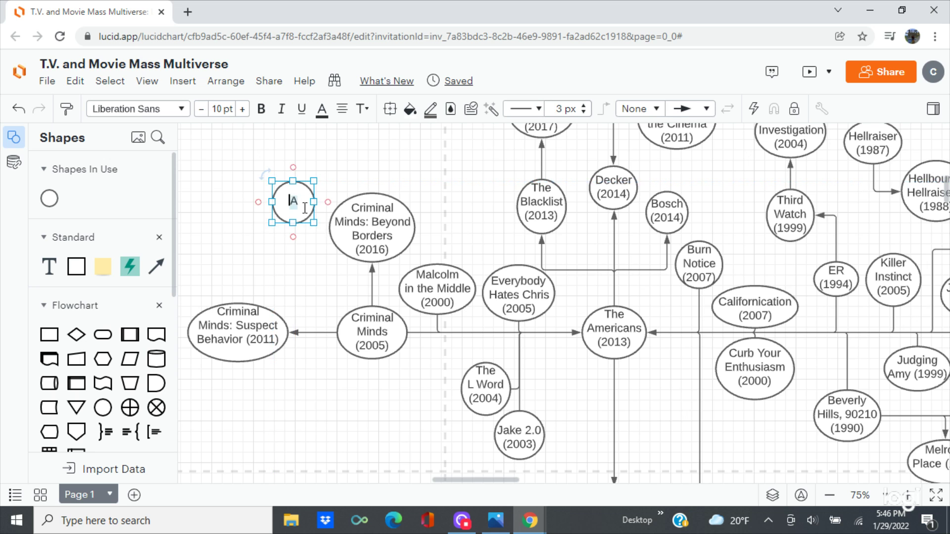
{"action": "type", "text": "The Middle"}
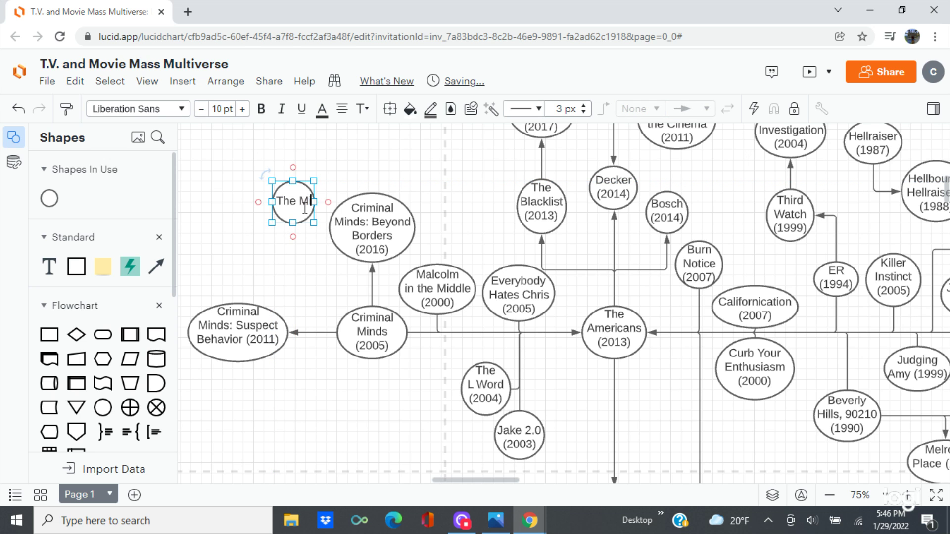
{"action": "type", "text": " (2009"}
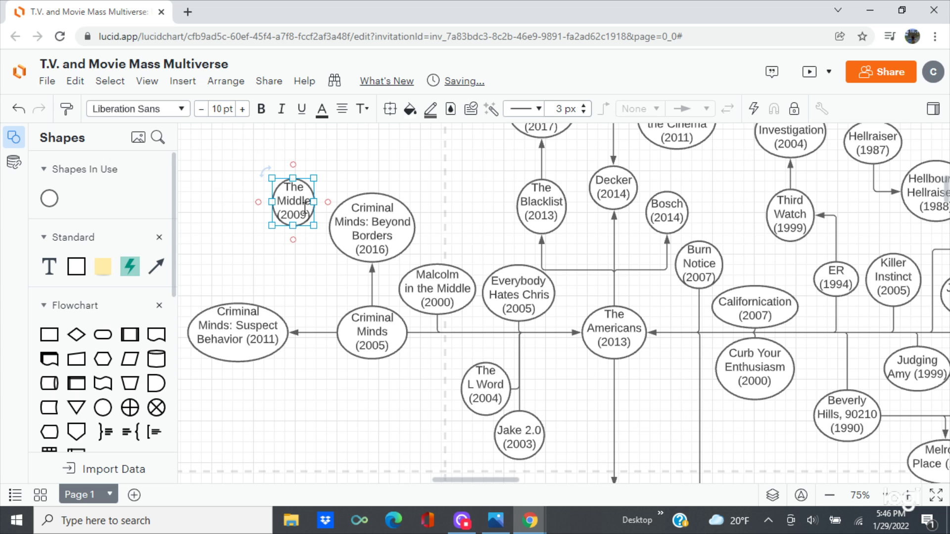
{"action": "type", "text": ")"}
{"action": "left_click", "coordinate": [431, 150]}
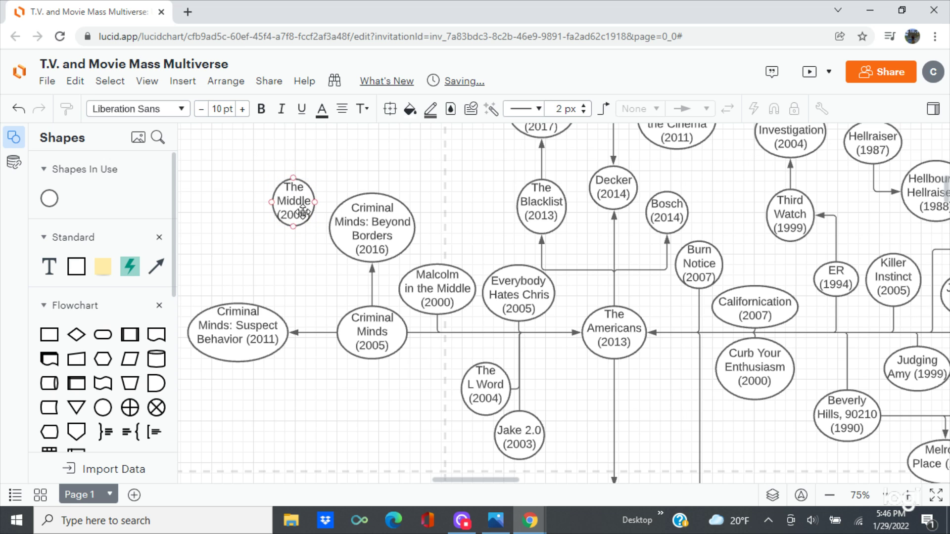
- Enlarge The Middle (2009) circle and move it below Criminal Minds beside The L Word
{"action": "left_click", "coordinate": [292, 200]}
{"action": "left_click_drag", "start_coordinate": [316, 227], "coordinate": [322, 233]}
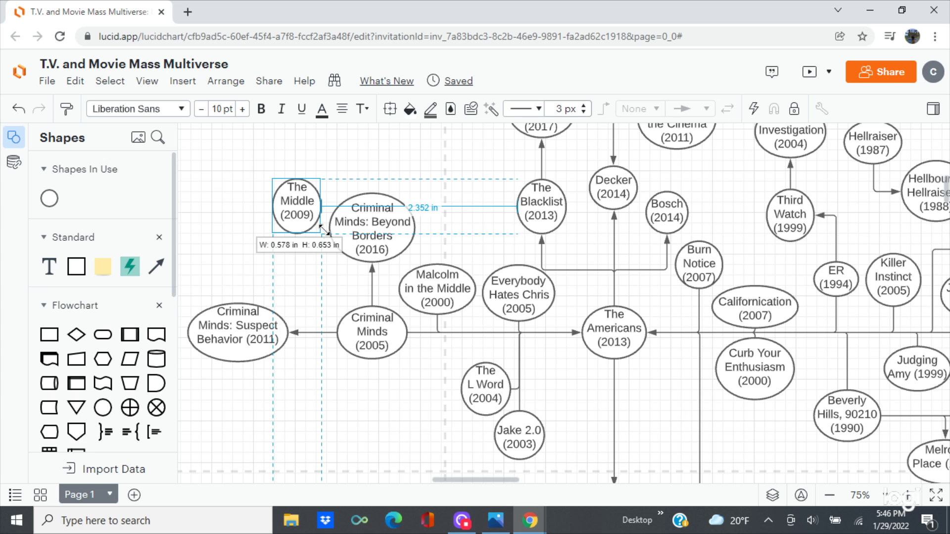
{"action": "mouse_move", "coordinate": [324, 230]}
{"action": "left_mouse_down"}
{"action": "mouse_move", "coordinate": [437, 391]}
{"action": "mouse_move", "coordinate": [426, 399]}
{"action": "mouse_move", "coordinate": [436, 396]}
{"action": "left_mouse_up"}
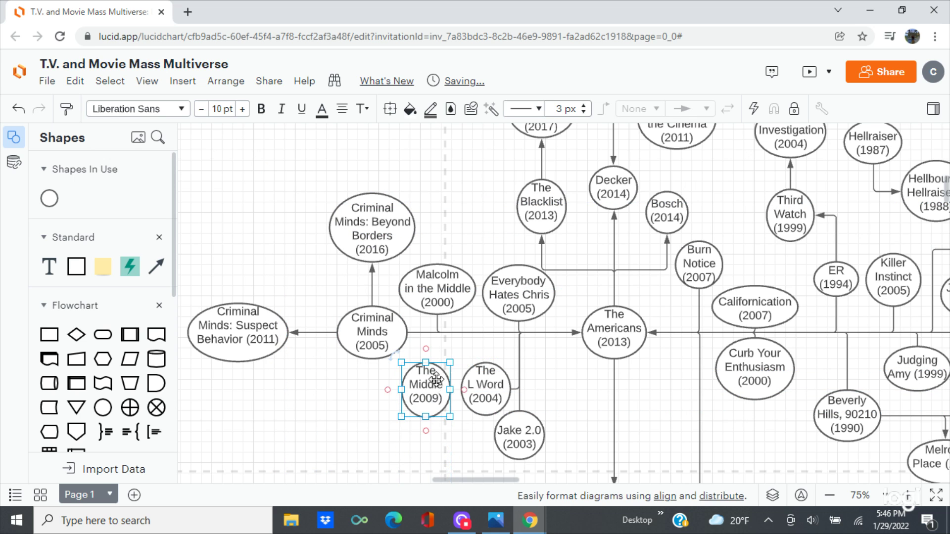
- Draw a connector from The Middle (2009) to The Americans (2013)' left point
{"action": "mouse_move", "coordinate": [425, 349]}
{"action": "left_mouse_down"}
{"action": "mouse_move", "coordinate": [513, 332]}
{"action": "mouse_move", "coordinate": [582, 333]}
{"action": "left_mouse_up"}
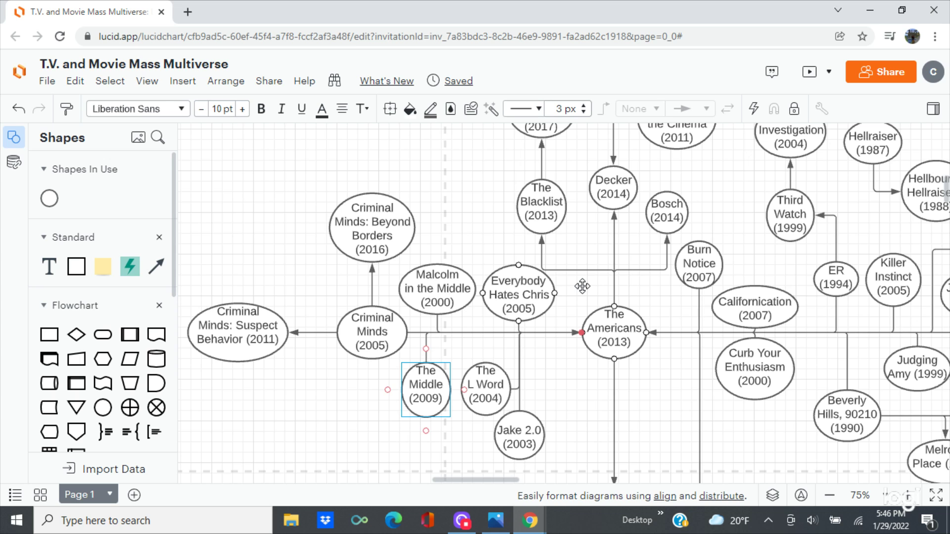
{"action": "left_click", "coordinate": [582, 286]}
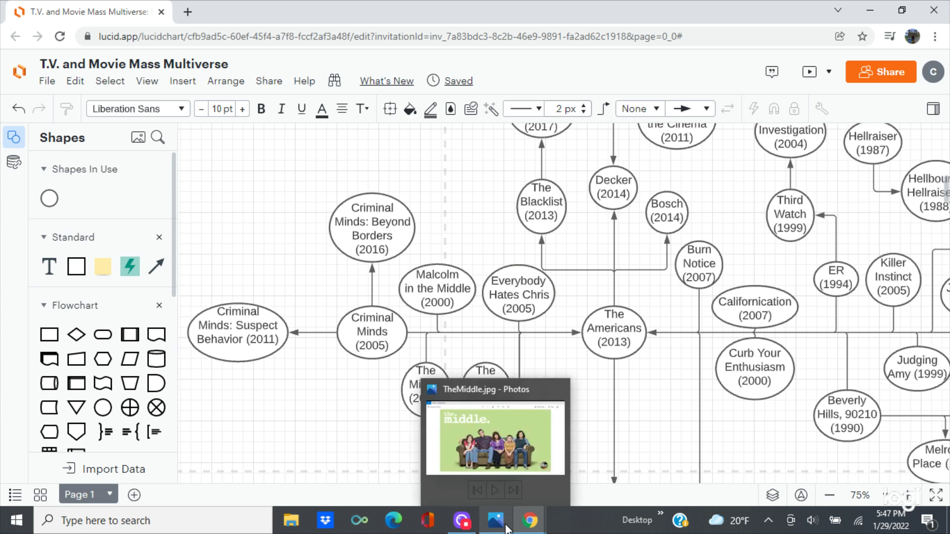
{"action": "mouse_move", "coordinate": [496, 521]}
{"action": "left_click", "coordinate": [515, 444]}
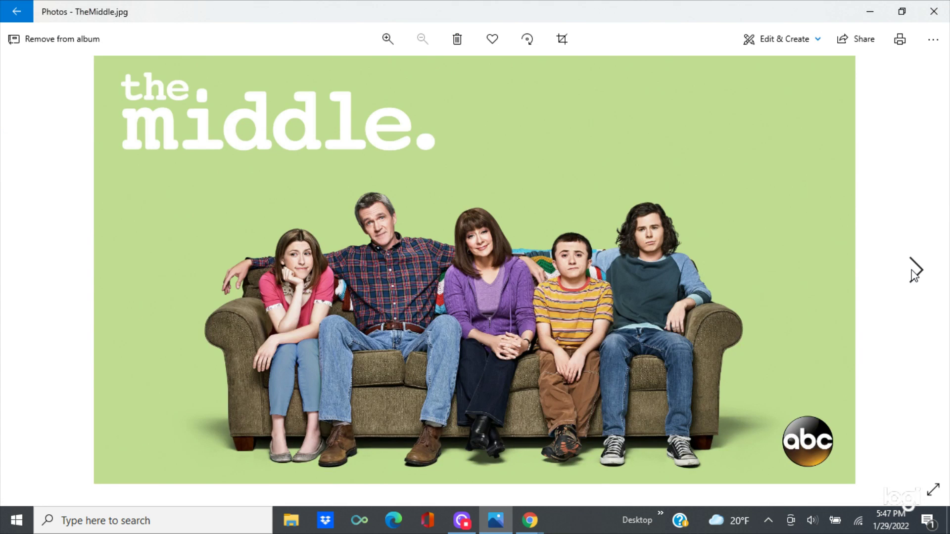
{"action": "left_click", "coordinate": [915, 272]}
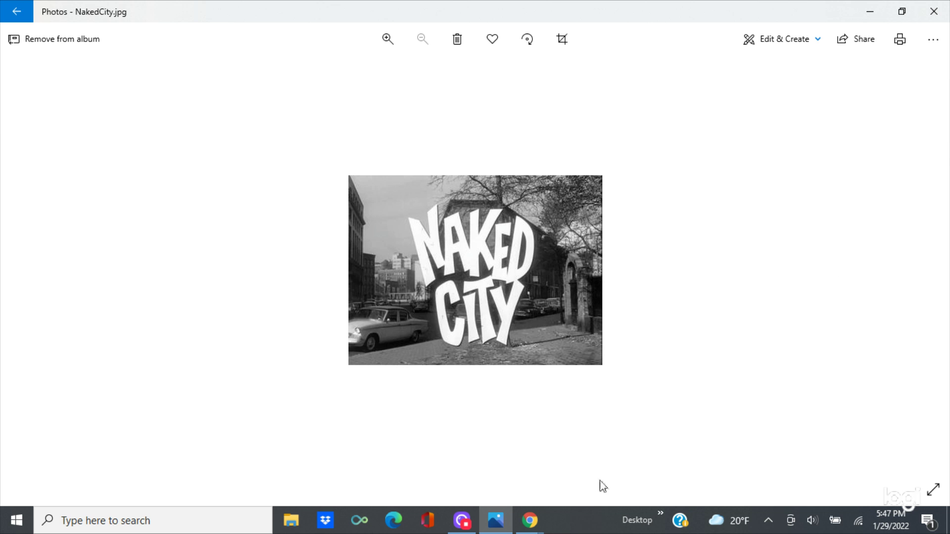
- Drop a Flowchart circle between The L Word (2004) and Jake 2.0 and type 'Naked City (1958)' into it
{"action": "mouse_move", "coordinate": [532, 528]}
{"action": "left_click", "coordinate": [565, 482]}
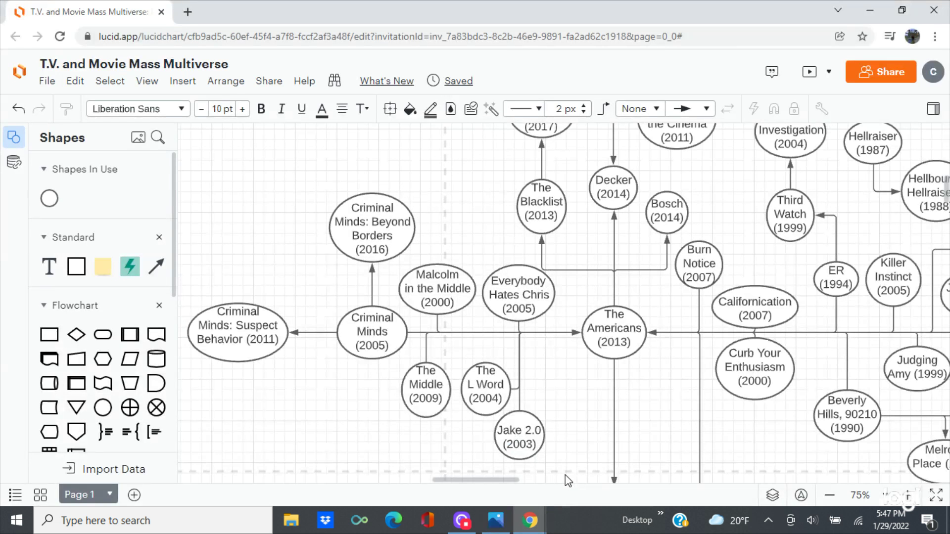
{"action": "scroll", "coordinate": [726, 226], "scroll_direction": "right", "scroll_amount": 10}
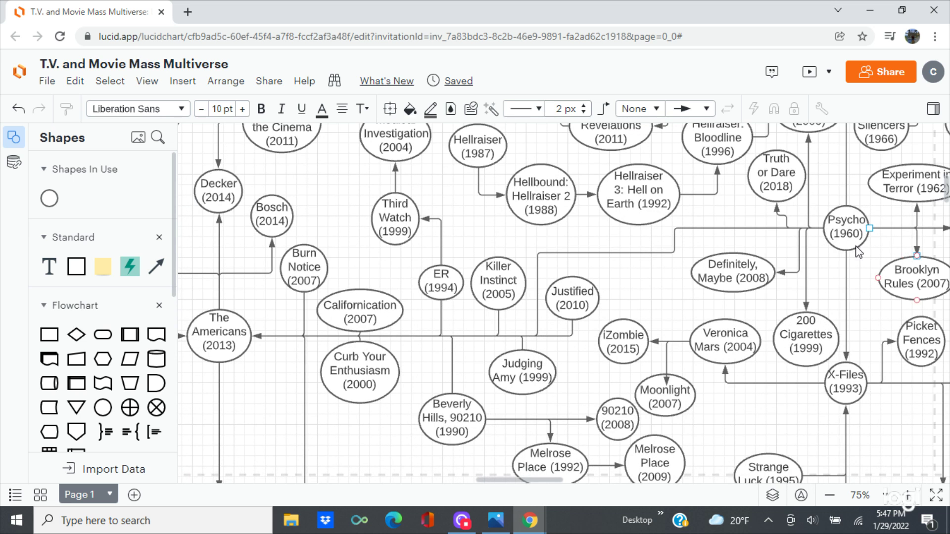
{"action": "scroll", "coordinate": [333, 237], "scroll_direction": "left", "scroll_amount": 7}
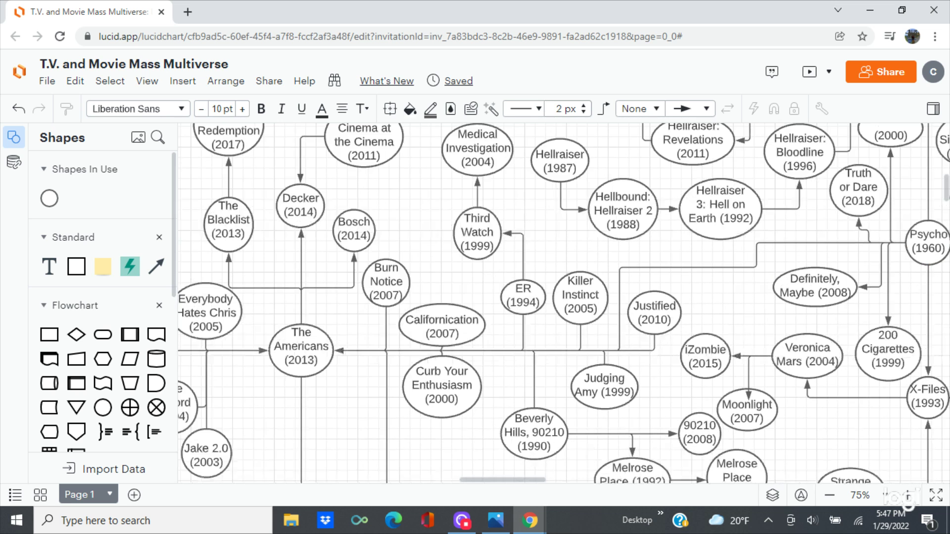
{"action": "scroll", "coordinate": [563, 303], "scroll_direction": "left", "scroll_amount": 2}
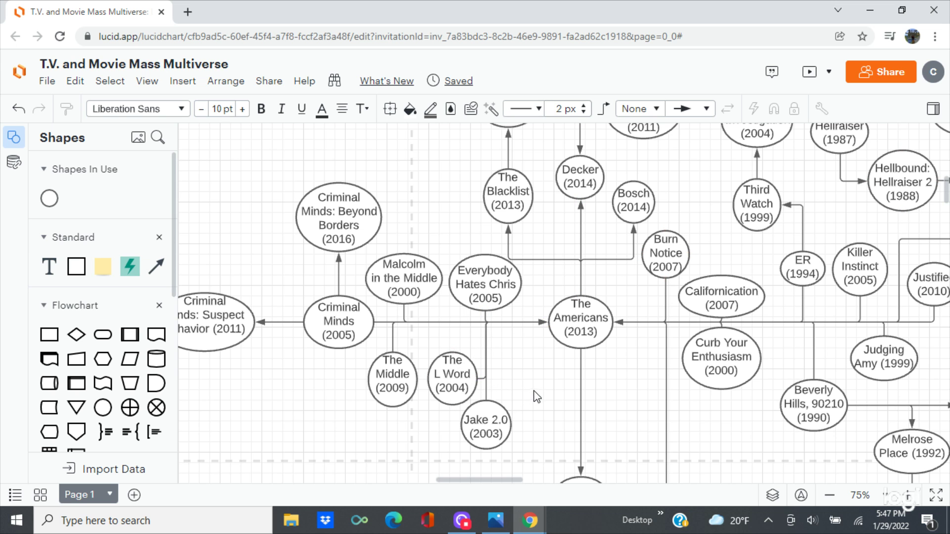
{"action": "scroll", "coordinate": [477, 347], "scroll_direction": "down", "scroll_amount": 2}
{"action": "scroll", "coordinate": [478, 346], "scroll_direction": "right", "scroll_amount": 2}
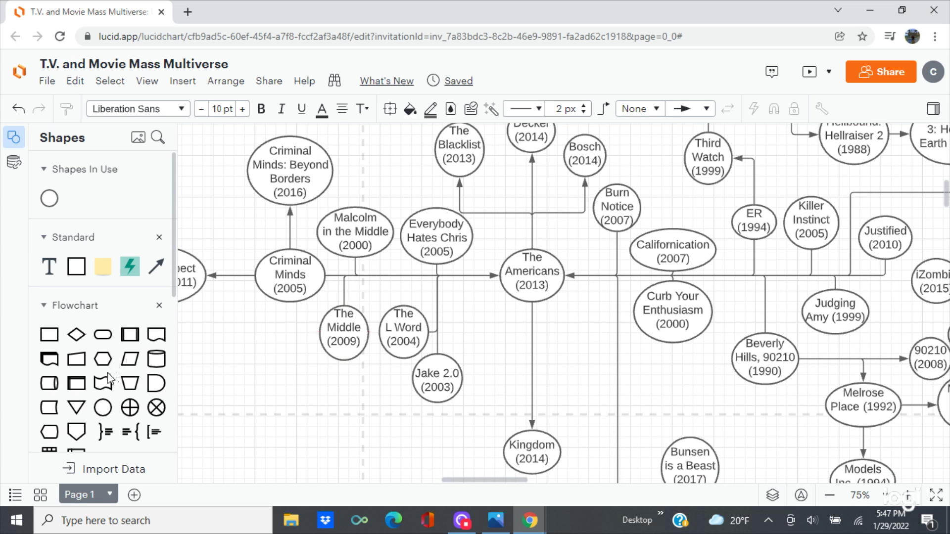
{"action": "mouse_move", "coordinate": [103, 407]}
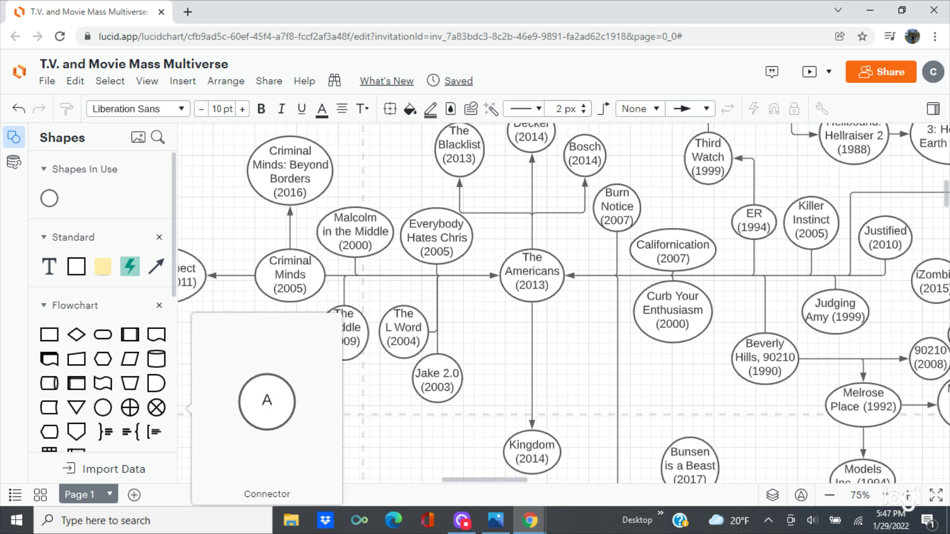
{"action": "mouse_move", "coordinate": [103, 408]}
{"action": "left_mouse_down"}
{"action": "mouse_move", "coordinate": [191, 422]}
{"action": "mouse_move", "coordinate": [459, 330]}
{"action": "left_mouse_up"}
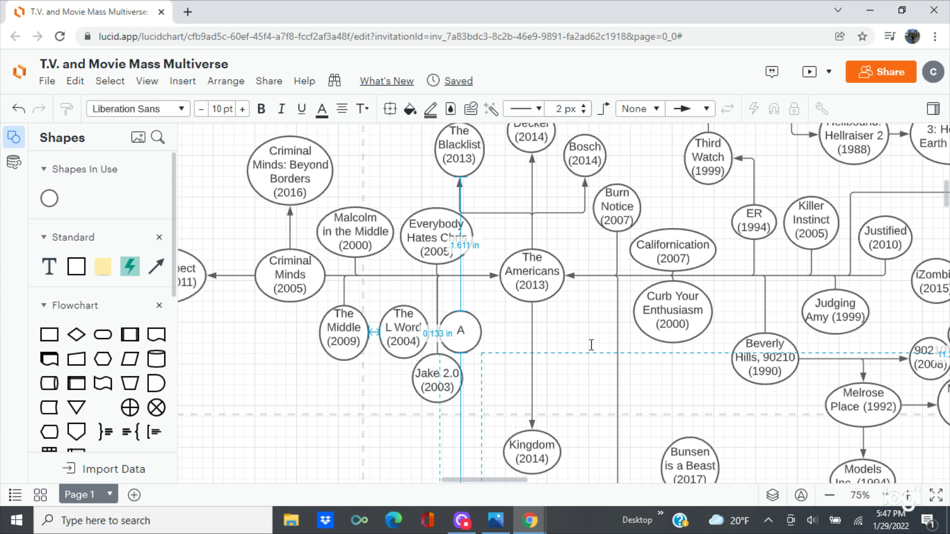
{"action": "type", "text": "Naked Ci"}
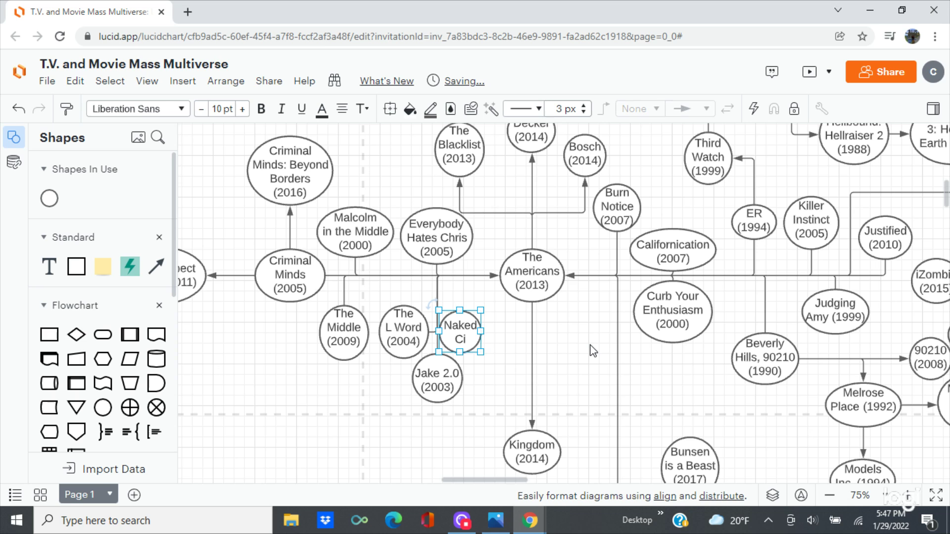
{"action": "type", "text": "ty ("}
{"action": "type", "text": "19"}
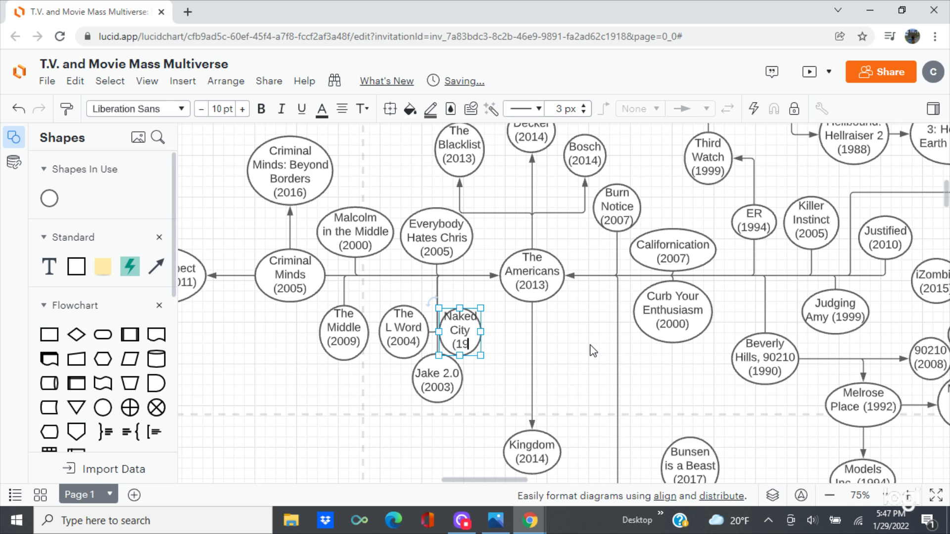
{"action": "type", "text": "58"}
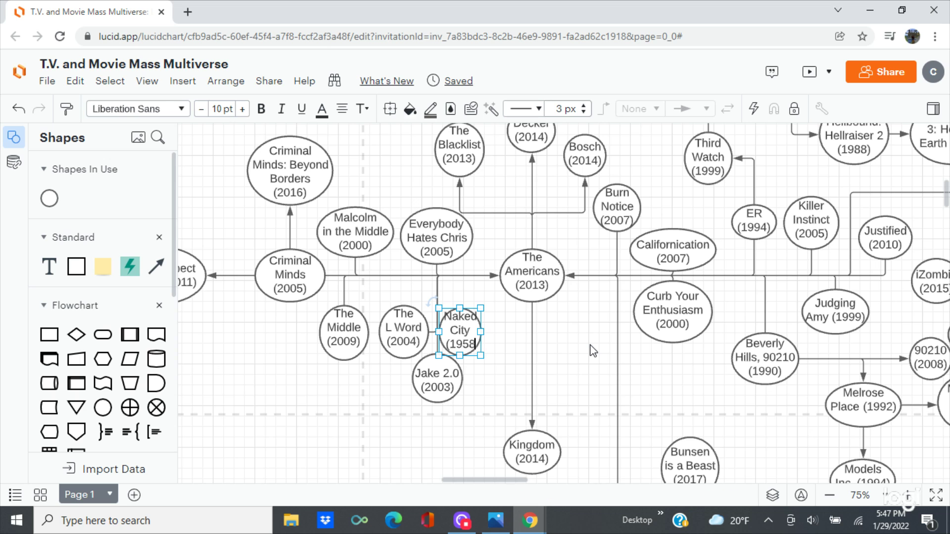
{"action": "type", "text": ")"}
- Finish the Naked City (1958) label, enlarge the circle, and delete a stray looped connector
{"action": "key", "text": "Escape"}
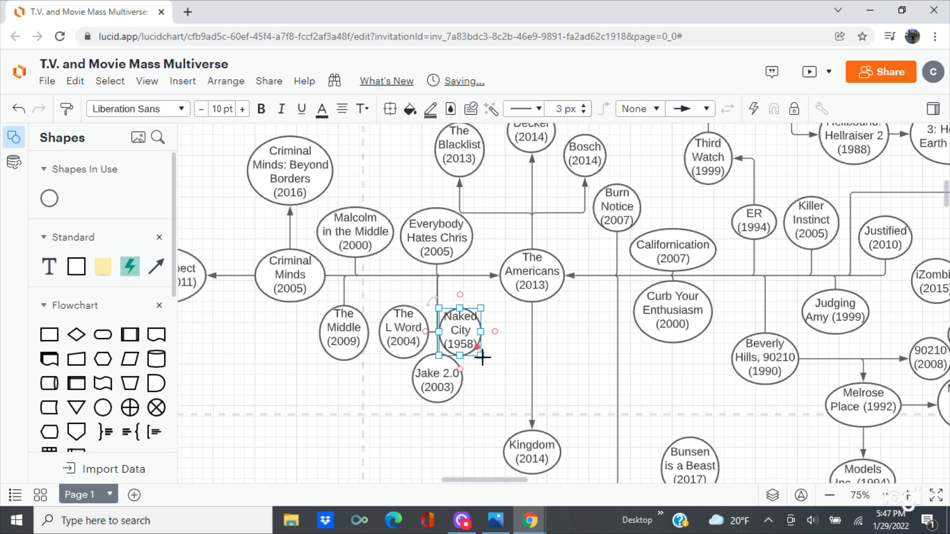
{"action": "left_click_drag", "start_coordinate": [482, 356], "coordinate": [490, 359]}
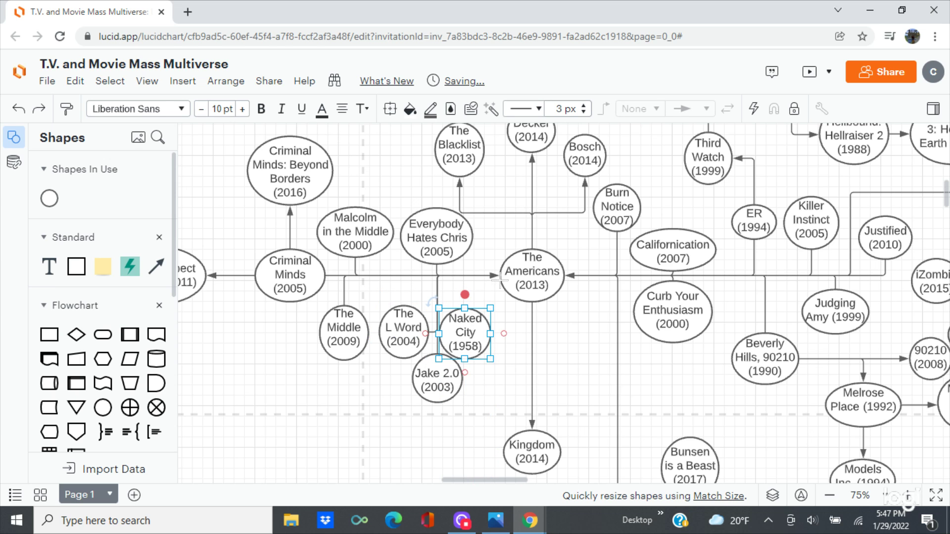
{"action": "left_click_drag", "start_coordinate": [500, 280], "coordinate": [490, 282]}
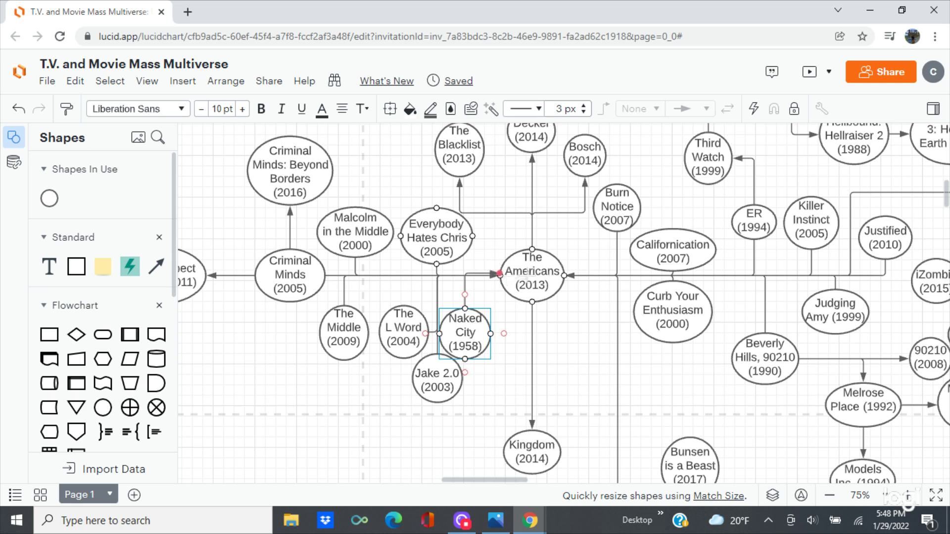
{"action": "mouse_move", "coordinate": [496, 275]}
{"action": "left_mouse_down"}
{"action": "mouse_move", "coordinate": [567, 239]}
{"action": "mouse_move", "coordinate": [500, 280]}
{"action": "left_mouse_up"}
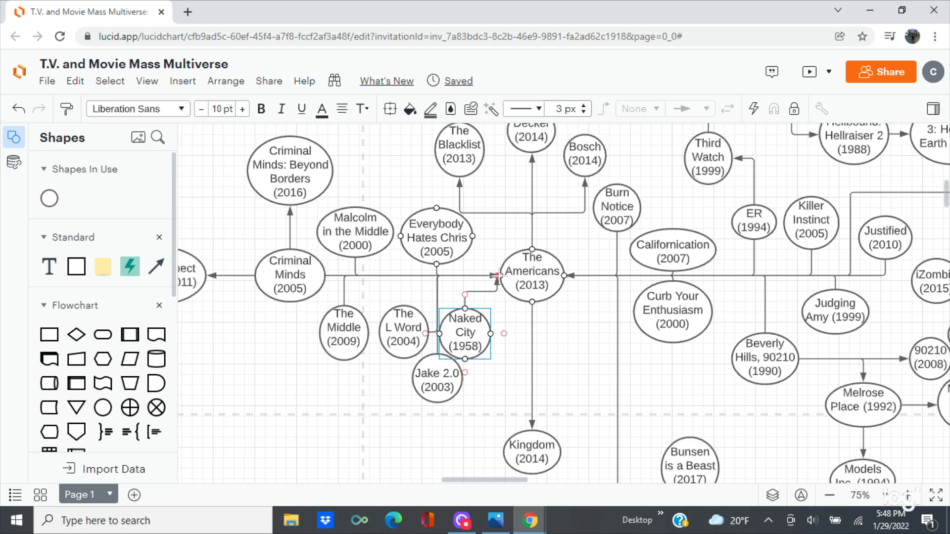
{"action": "left_click_drag", "start_coordinate": [499, 275], "coordinate": [506, 275]}
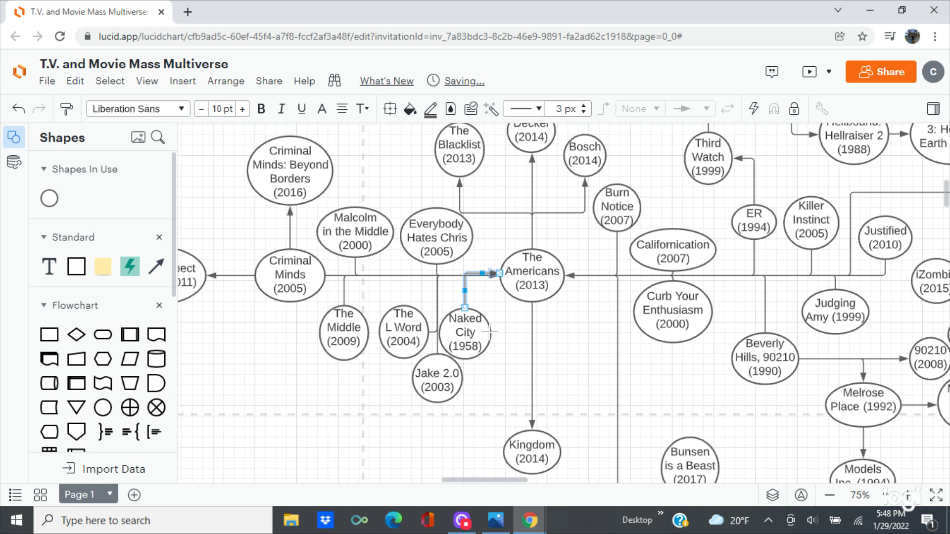
{"action": "left_click_drag", "start_coordinate": [489, 332], "coordinate": [528, 336]}
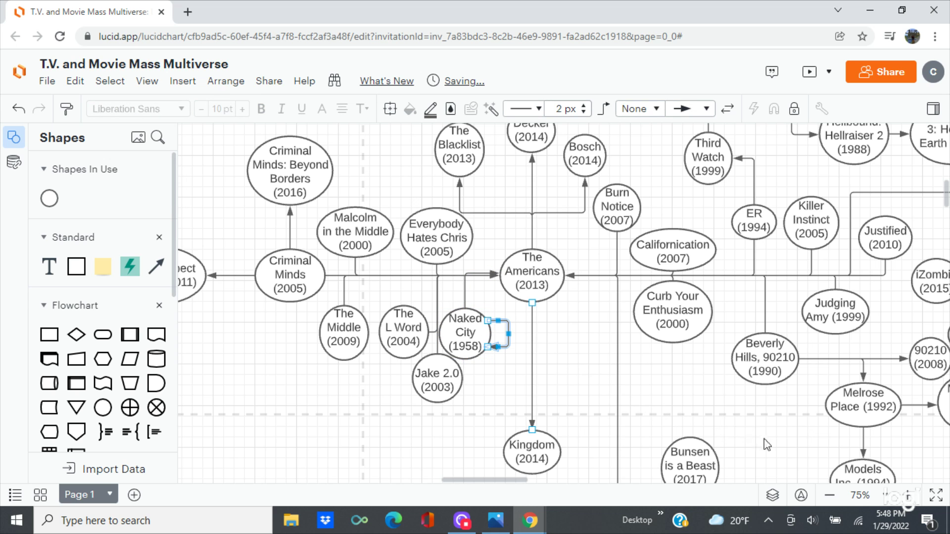
{"action": "key", "text": "Delete"}
- Delete the misrouted Naked City connector to The Americans and zoom out to 75%
{"action": "left_click", "coordinate": [908, 498]}
{"action": "left_click", "coordinate": [909, 497]}
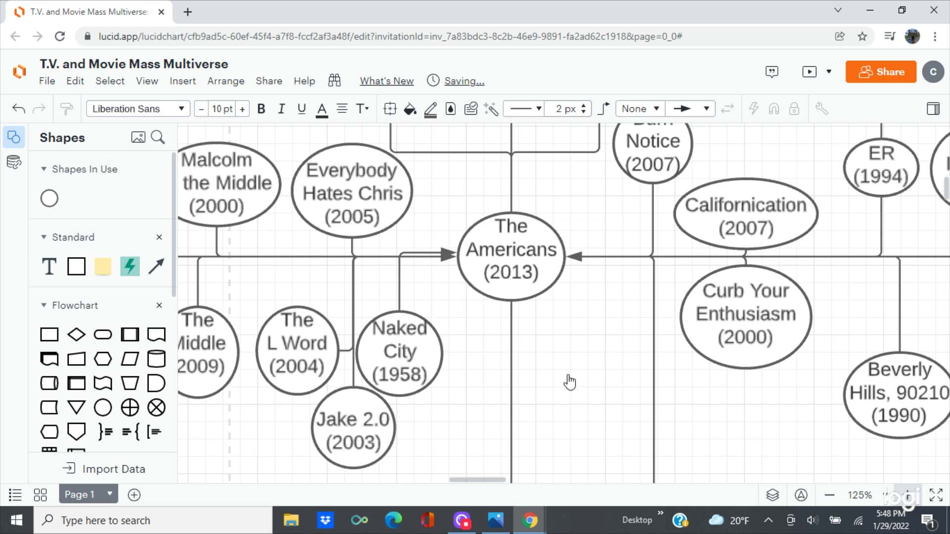
{"action": "left_click", "coordinate": [400, 278]}
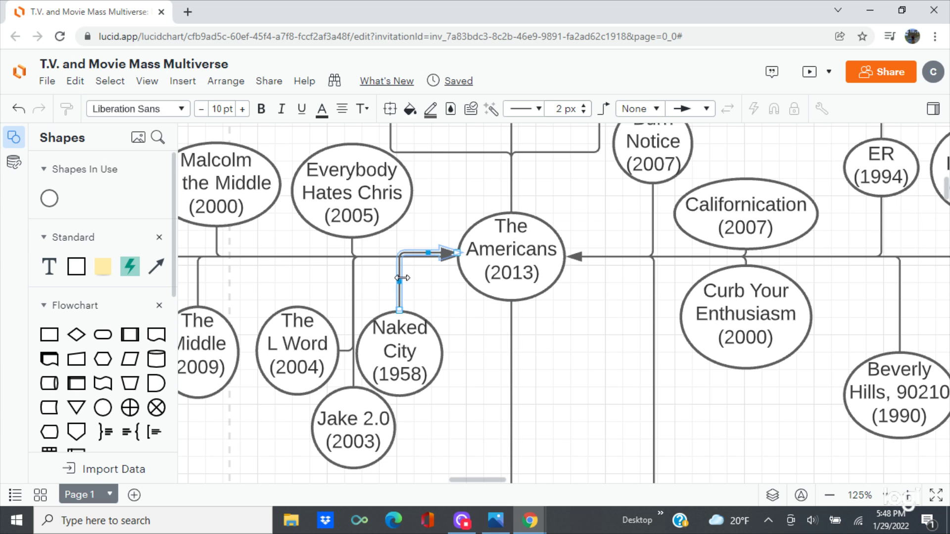
{"action": "left_click_drag", "start_coordinate": [451, 251], "coordinate": [456, 253]}
{"action": "mouse_move", "coordinate": [401, 300]}
{"action": "left_mouse_down"}
{"action": "mouse_move", "coordinate": [471, 309]}
{"action": "mouse_move", "coordinate": [479, 325]}
{"action": "left_mouse_up"}
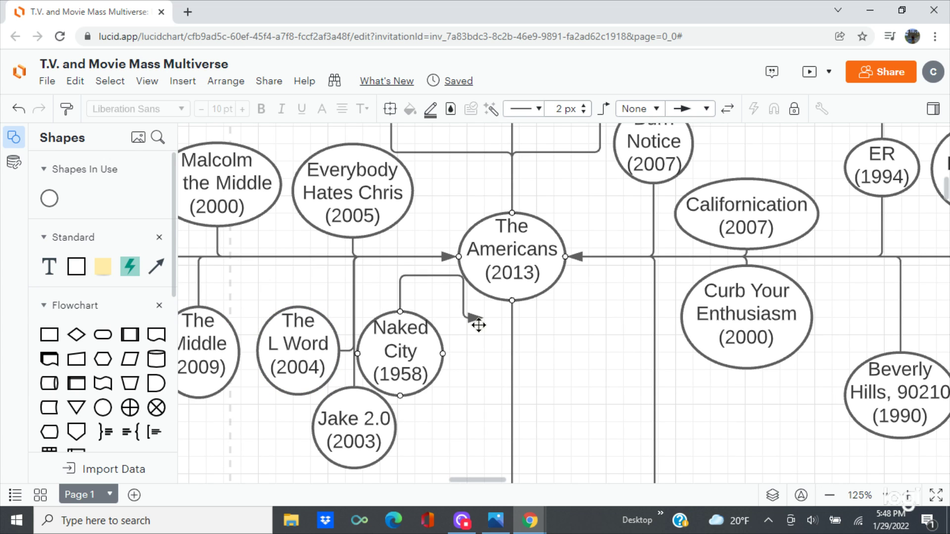
{"action": "mouse_move", "coordinate": [478, 325]}
{"action": "left_mouse_down"}
{"action": "mouse_move", "coordinate": [459, 341]}
{"action": "mouse_move", "coordinate": [489, 351]}
{"action": "left_mouse_up"}
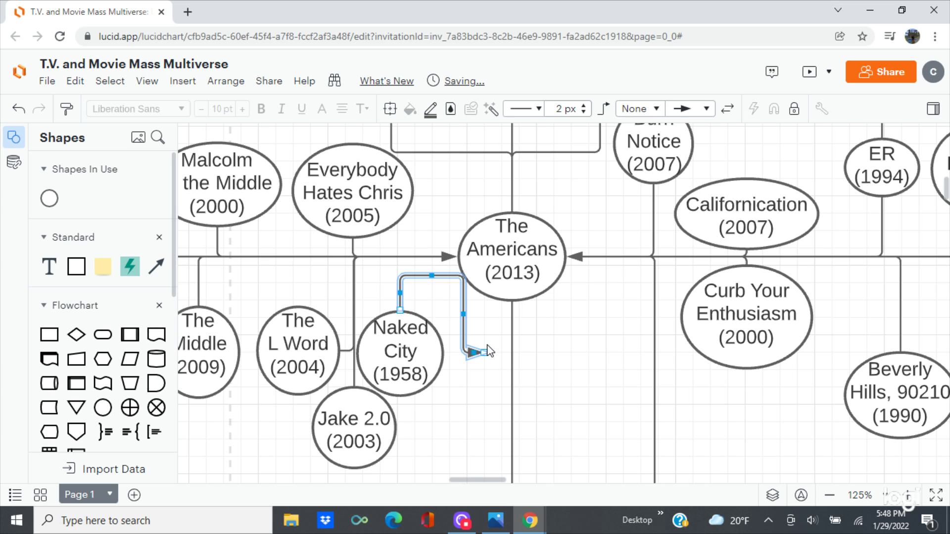
{"action": "key", "text": "Delete"}
{"action": "left_click", "coordinate": [831, 496]}
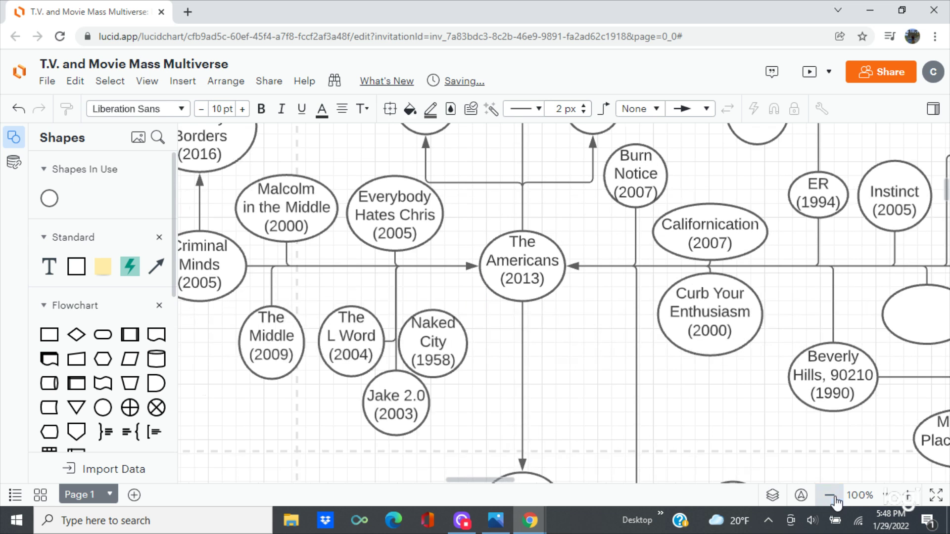
{"action": "left_click", "coordinate": [831, 496]}
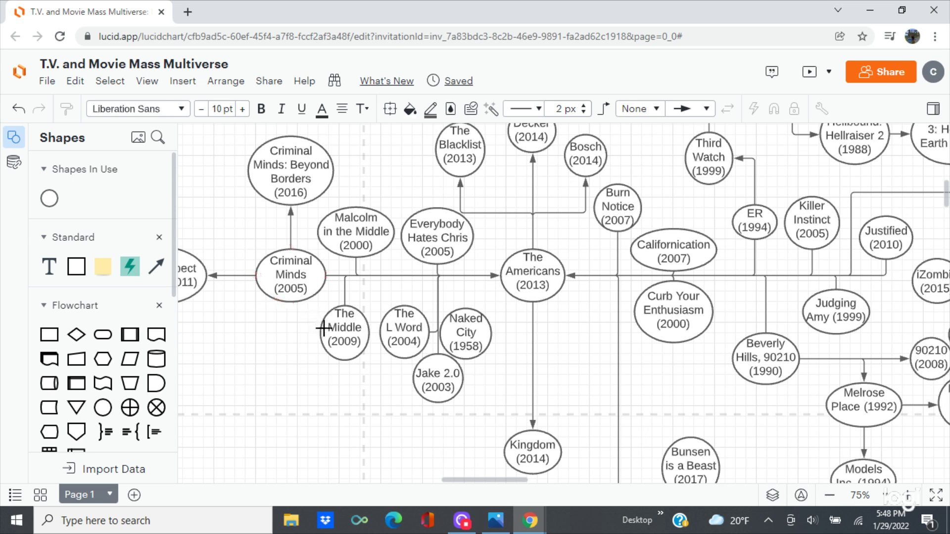
- Move The Middle lower, place Naked City above it, and route its connector into the main line
{"action": "left_click_drag", "start_coordinate": [346, 359], "coordinate": [354, 410]}
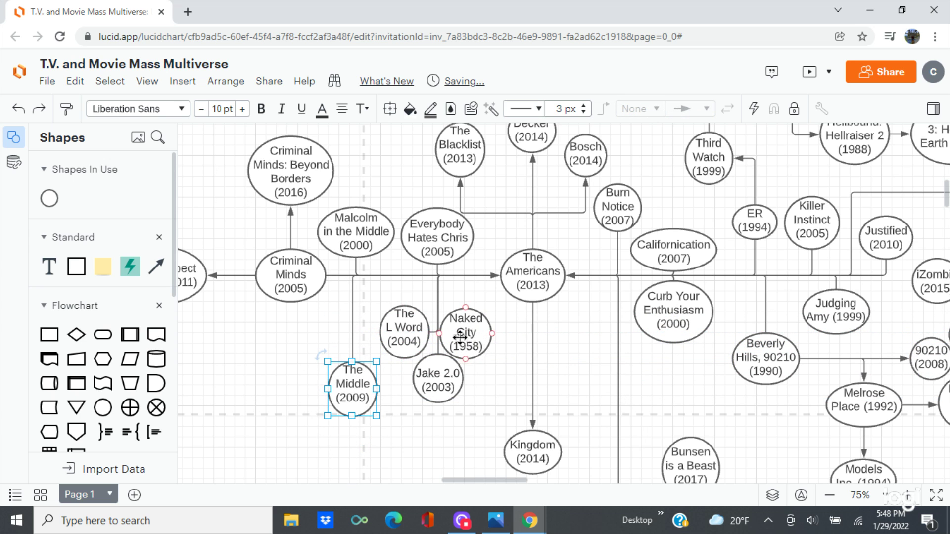
{"action": "left_click_drag", "start_coordinate": [461, 338], "coordinate": [324, 330]}
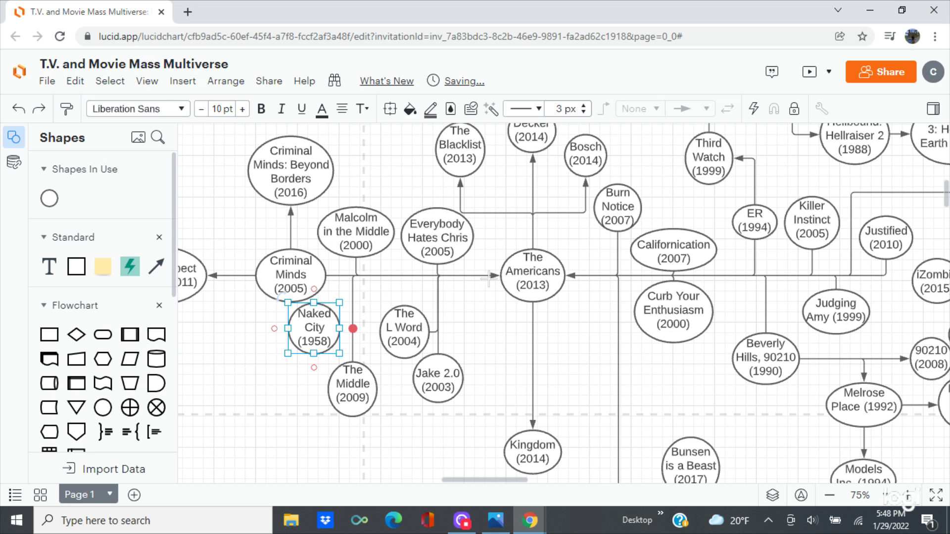
{"action": "left_click_drag", "start_coordinate": [489, 279], "coordinate": [498, 276]}
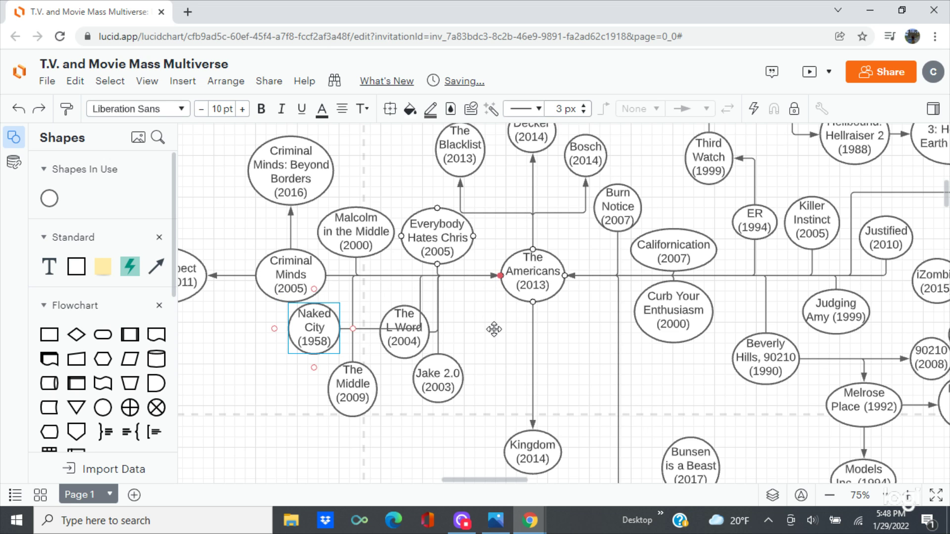
{"action": "left_click", "coordinate": [420, 306]}
{"action": "left_click", "coordinate": [378, 328]}
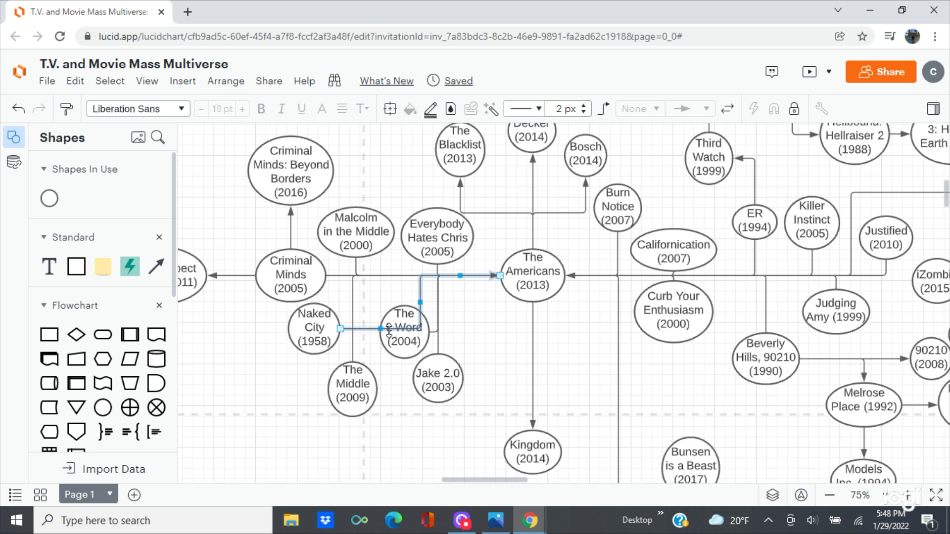
{"action": "left_click_drag", "start_coordinate": [377, 322], "coordinate": [363, 276]}
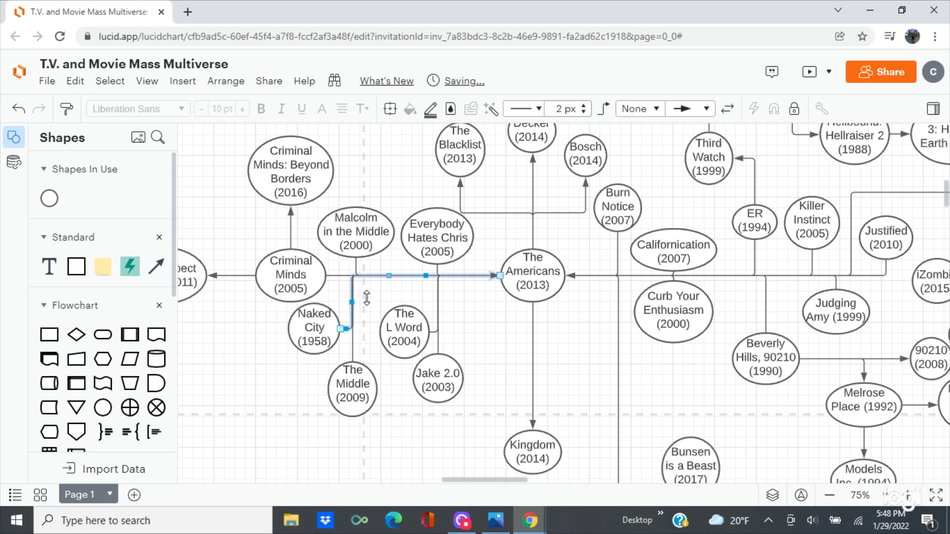
- Shift the Naked City connector's vertical segment further left and zoom out to 75%
{"action": "scroll", "coordinate": [470, 379], "scroll_direction": "up", "scroll_amount": 2}
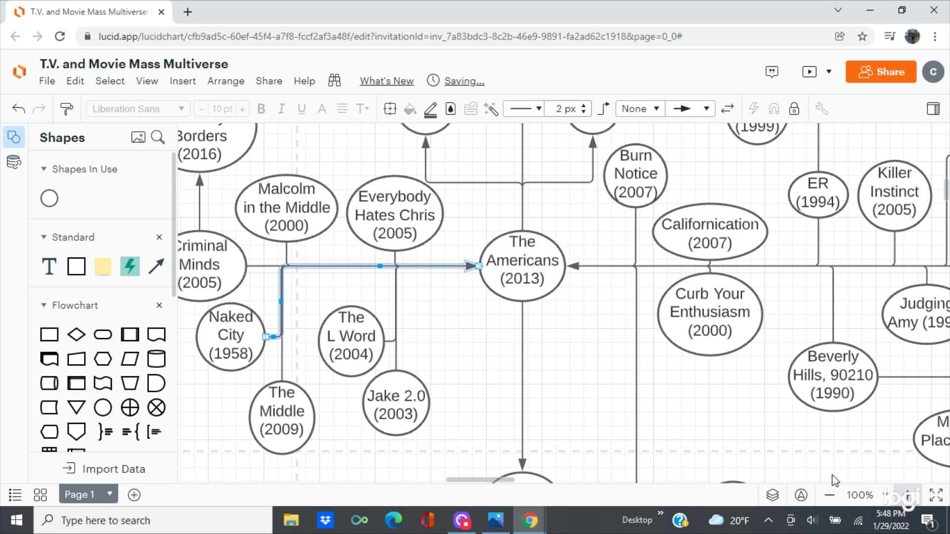
{"action": "scroll", "coordinate": [469, 379], "scroll_direction": "up", "scroll_amount": 2}
{"action": "left_click", "coordinate": [448, 355]}
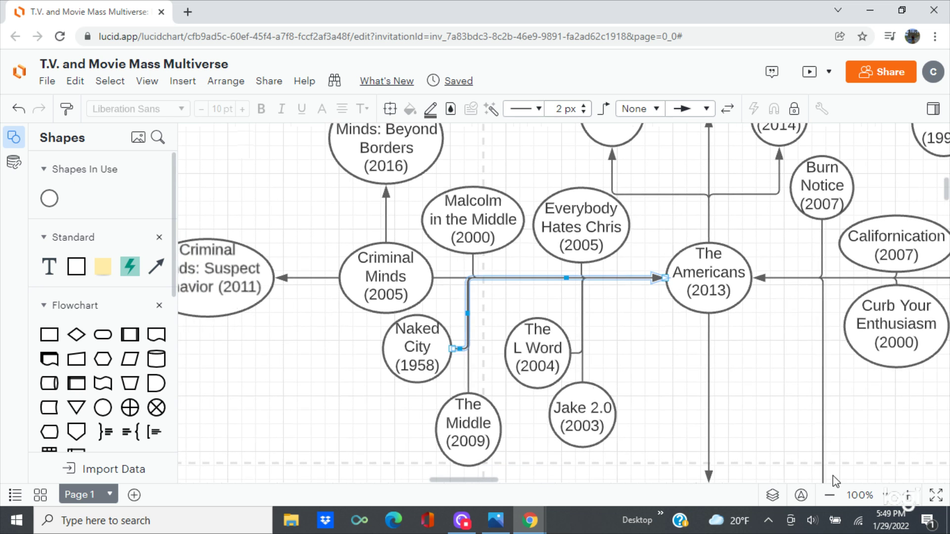
{"action": "scroll", "coordinate": [448, 355], "scroll_direction": "up", "scroll_amount": 1}
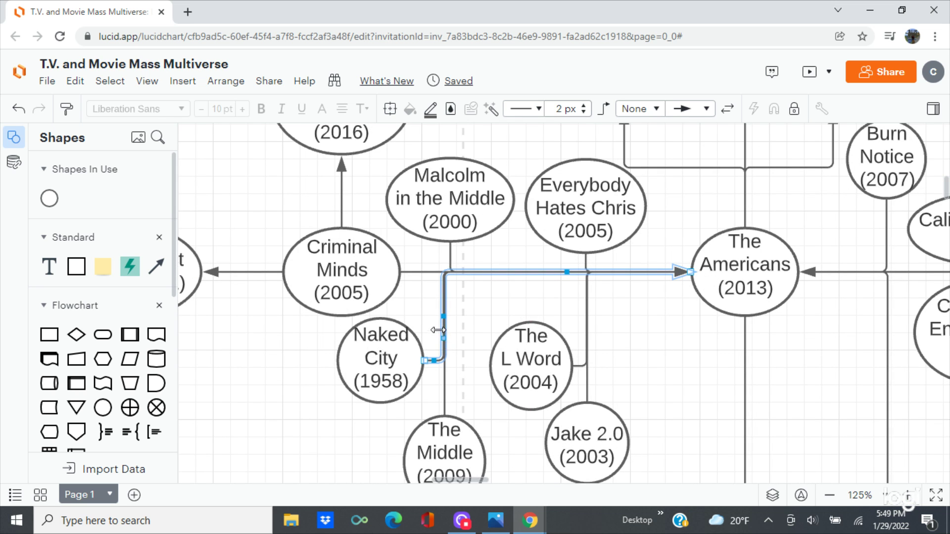
{"action": "key", "text": "Escape"}
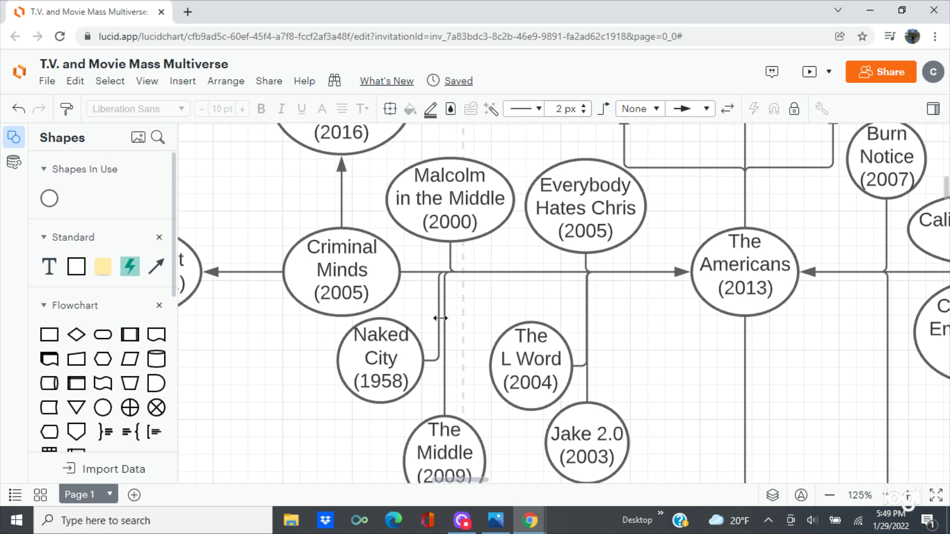
{"action": "mouse_move", "coordinate": [442, 319]}
{"action": "left_mouse_down"}
{"action": "mouse_move", "coordinate": [433, 342]}
{"action": "mouse_move", "coordinate": [447, 354]}
{"action": "mouse_move", "coordinate": [428, 347]}
{"action": "mouse_move", "coordinate": [439, 351]}
{"action": "left_mouse_up"}
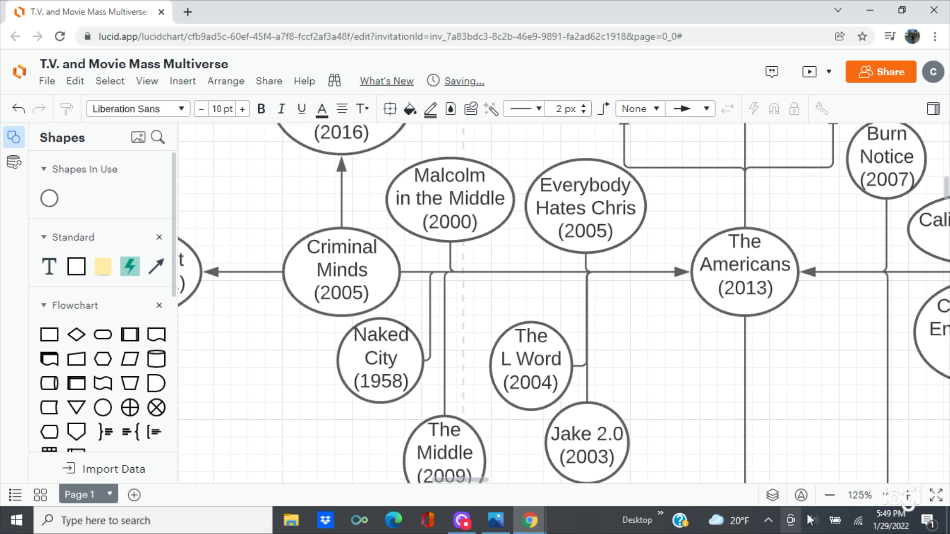
{"action": "left_click", "coordinate": [830, 495]}
{"action": "left_click", "coordinate": [830, 495]}
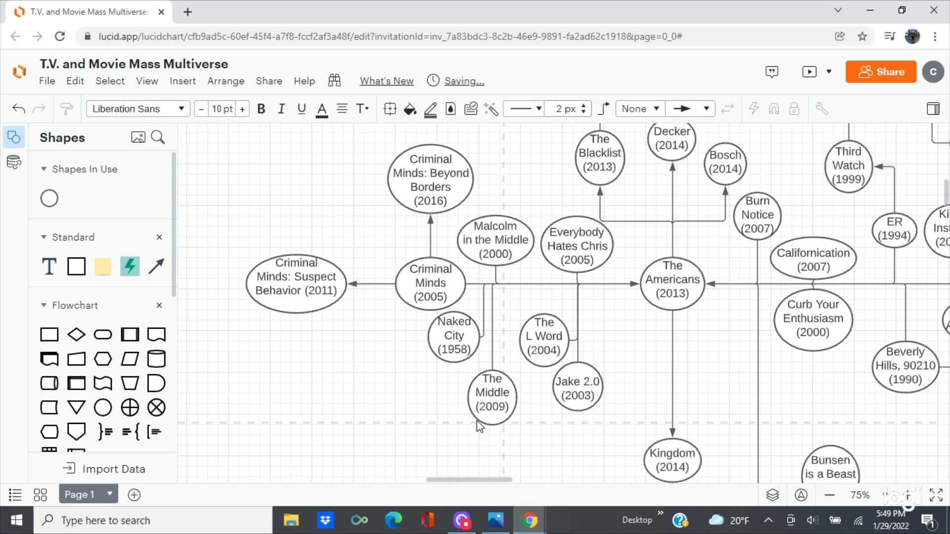
- Advance Photos to the NashBridges.jpg poster and return to the Lucidchart chart
{"action": "left_click", "coordinate": [496, 521]}
{"action": "left_click", "coordinate": [913, 268]}
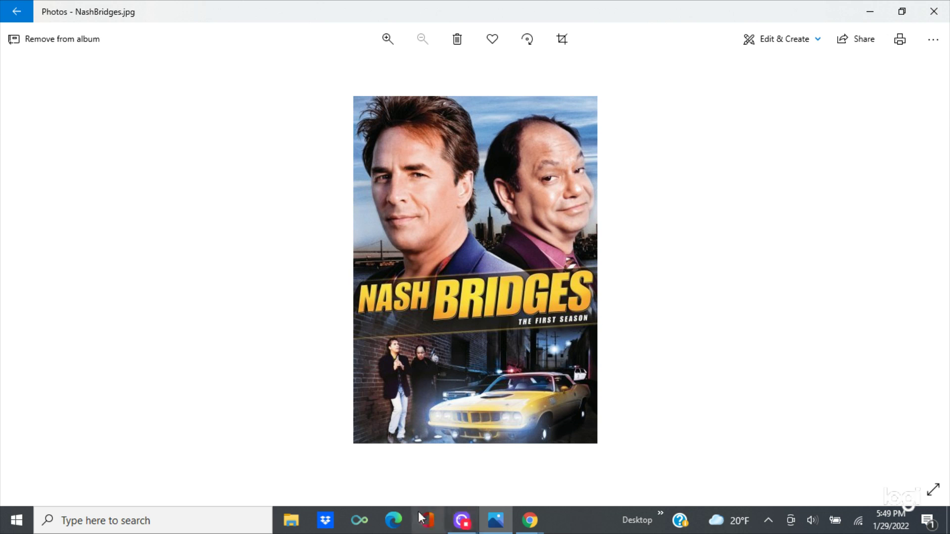
{"action": "left_click", "coordinate": [543, 524]}
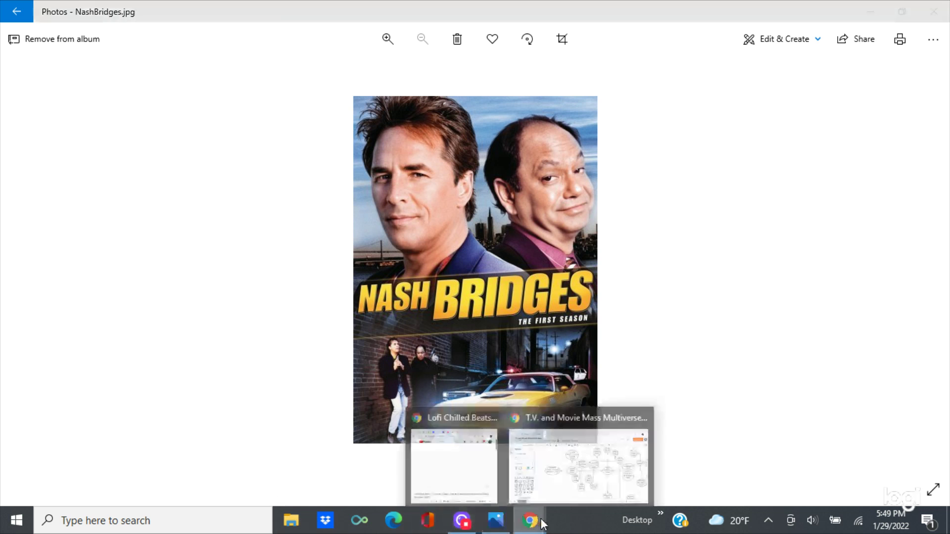
{"action": "left_click", "coordinate": [600, 466]}
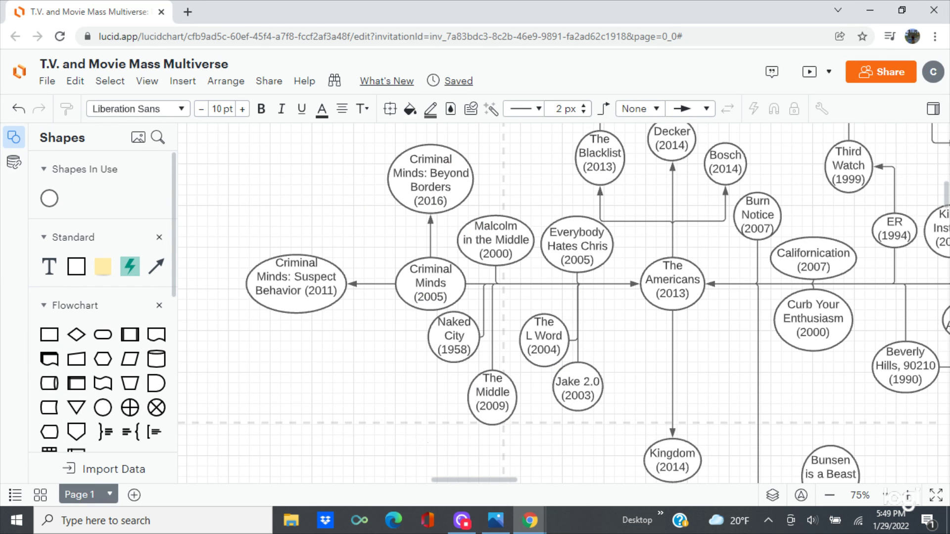
{"action": "scroll", "coordinate": [413, 438], "scroll_direction": "down", "scroll_amount": 1}
{"action": "scroll", "coordinate": [413, 438], "scroll_direction": "right", "scroll_amount": 1}
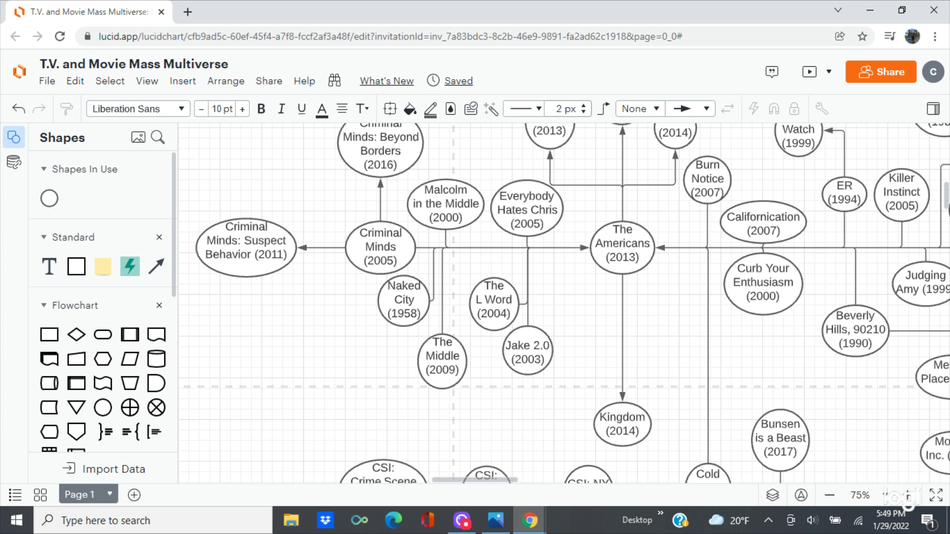
- Nudge Malcolm in the Middle (2000) up and right beside The Blacklist, then paste a blank circle beside Criminal Minds
{"action": "scroll", "coordinate": [564, 302], "scroll_direction": "up", "scroll_amount": 1}
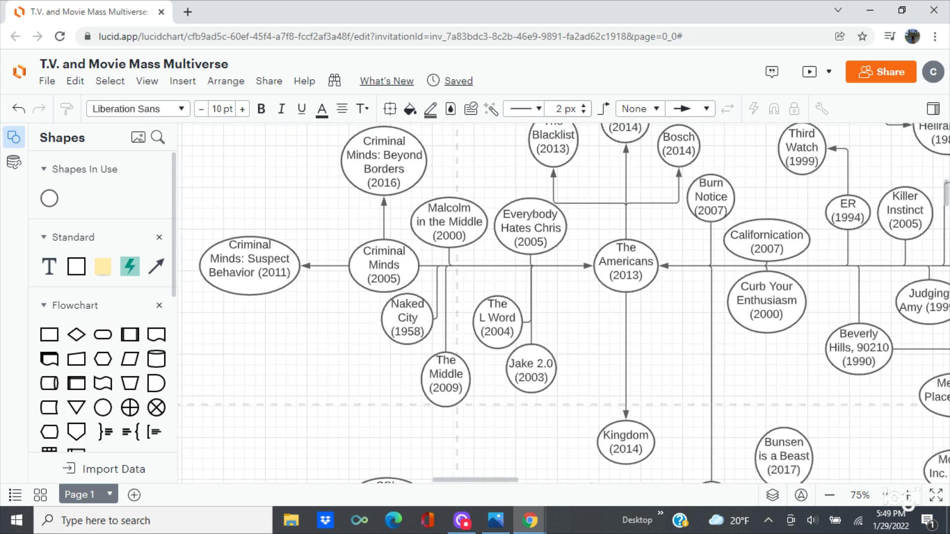
{"action": "scroll", "coordinate": [343, 446], "scroll_direction": "up", "scroll_amount": 1}
{"action": "scroll", "coordinate": [343, 446], "scroll_direction": "right", "scroll_amount": 1}
{"action": "left_click", "coordinate": [424, 252]}
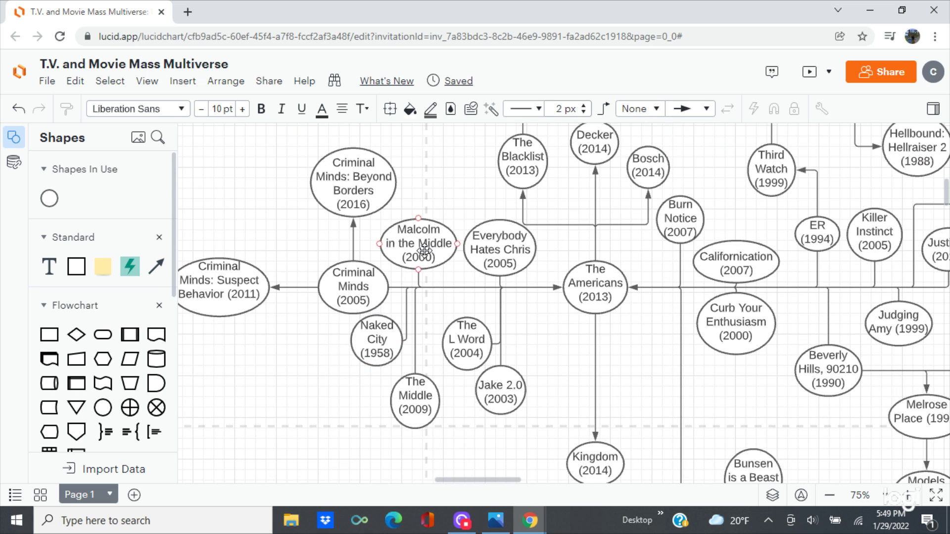
{"action": "left_click", "coordinate": [425, 251]}
{"action": "key", "text": "Up"}
{"action": "key", "text": "Up"}
{"action": "key", "text": "Up"}
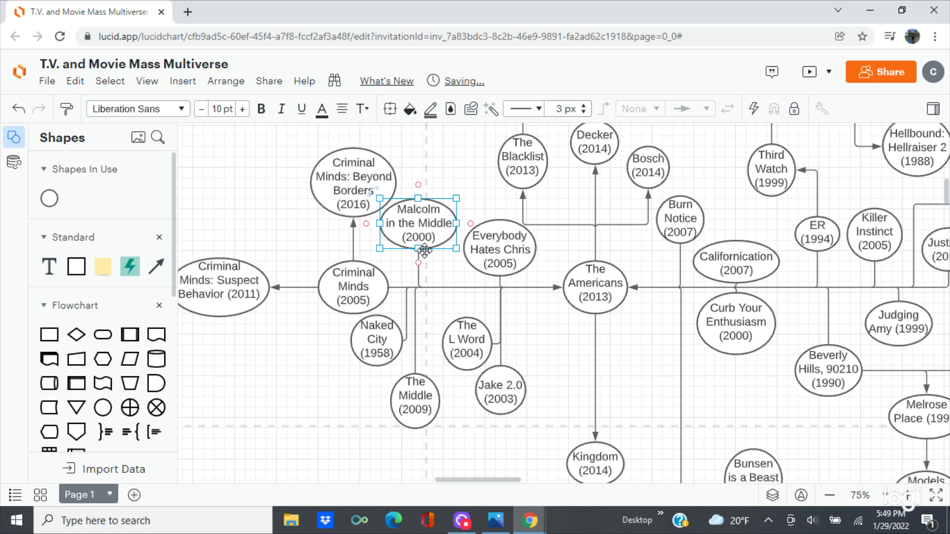
{"action": "key", "text": "Up"}
{"action": "key", "text": "Up"}
{"action": "key", "text": "Right"}
{"action": "key", "text": "Right"}
{"action": "key", "text": "Right"}
{"action": "key", "text": "Up"}
{"action": "key", "text": "Up"}
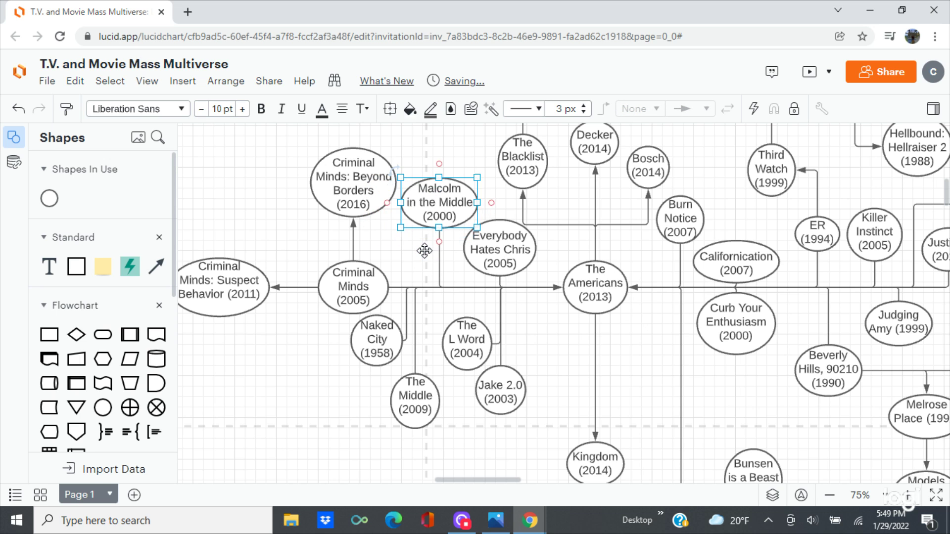
{"action": "key", "text": "Right"}
{"action": "key", "text": "Right"}
{"action": "key", "text": "Right"}
{"action": "key", "text": "Right"}
{"action": "key", "text": "Up"}
{"action": "key", "text": "Up"}
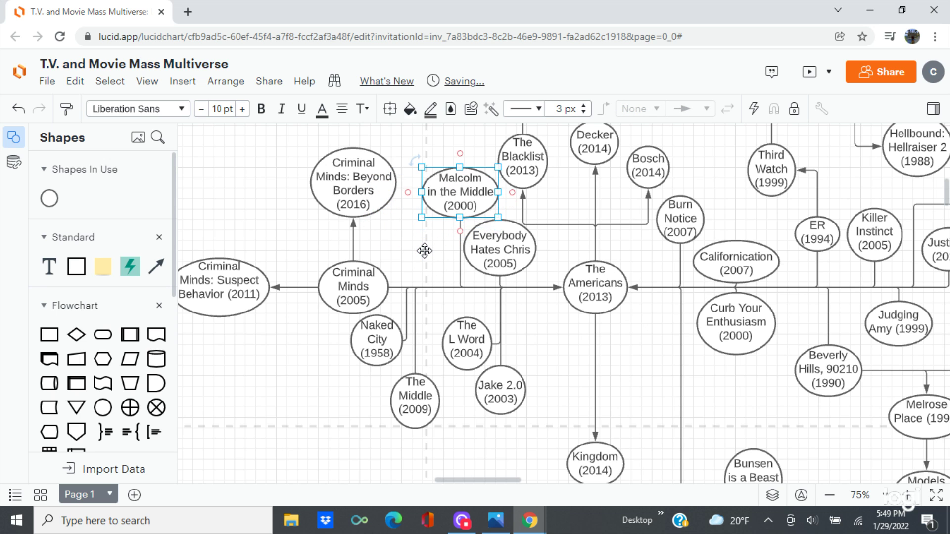
{"action": "key", "text": "Right"}
{"action": "key", "text": "Left"}
{"action": "left_click", "coordinate": [408, 148]}
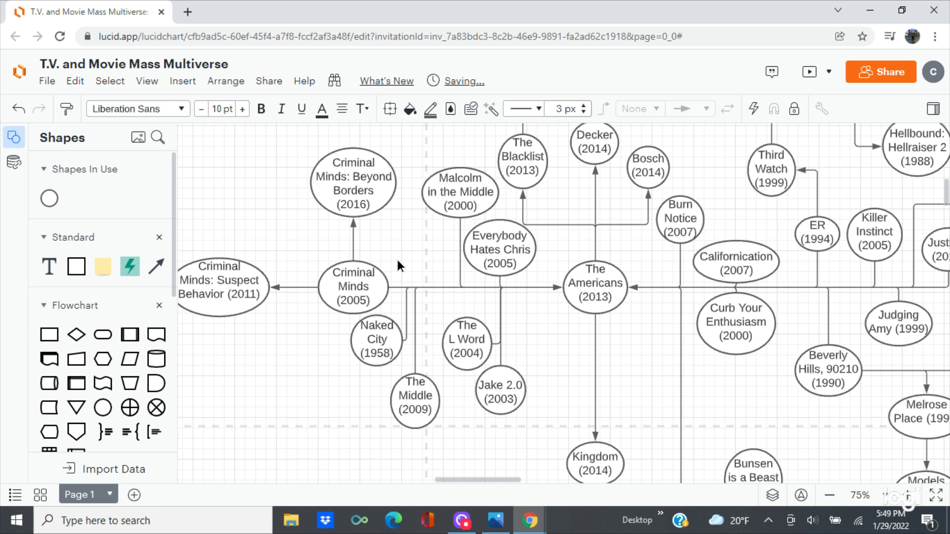
{"action": "key", "text": "ctrl+v"}
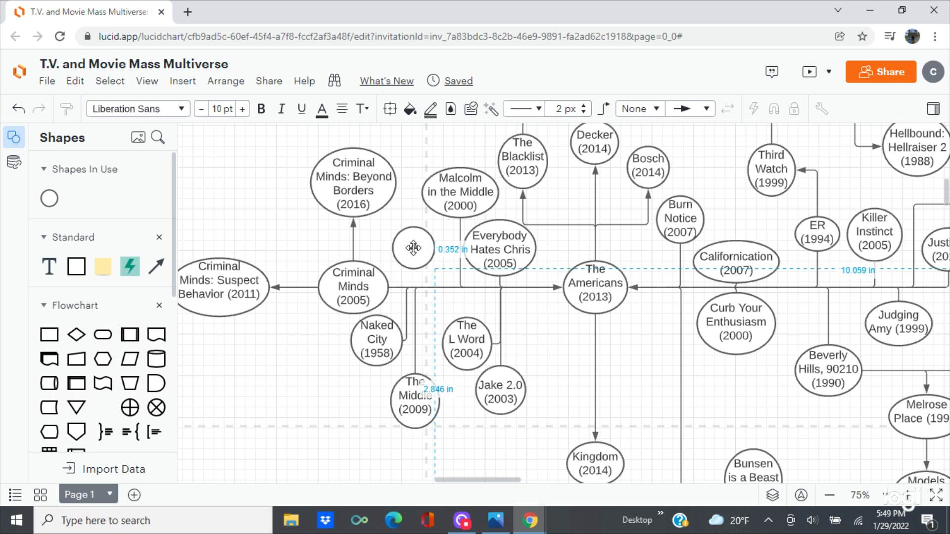
- Label the new circle 'Nash Bridges (1996)'
{"action": "double_click", "coordinate": [413, 248]}
{"action": "type", "text": "Nash B"}
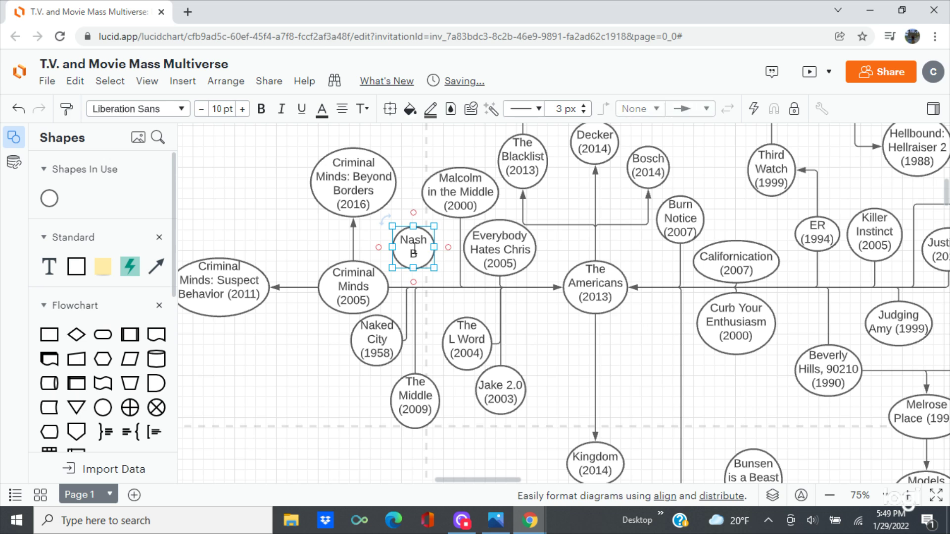
{"action": "type", "text": "ridged"}
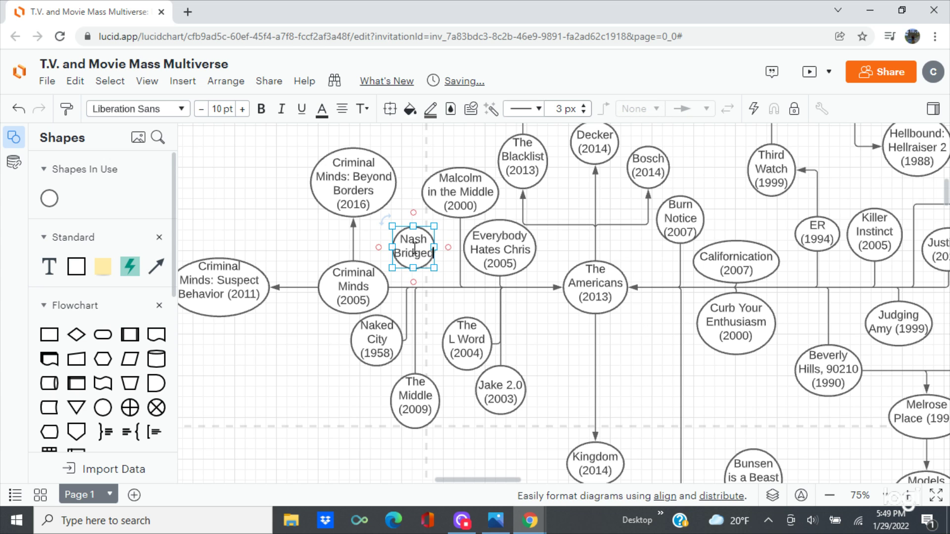
{"action": "key", "text": "BackSpace"}
{"action": "type", "text": "s"}
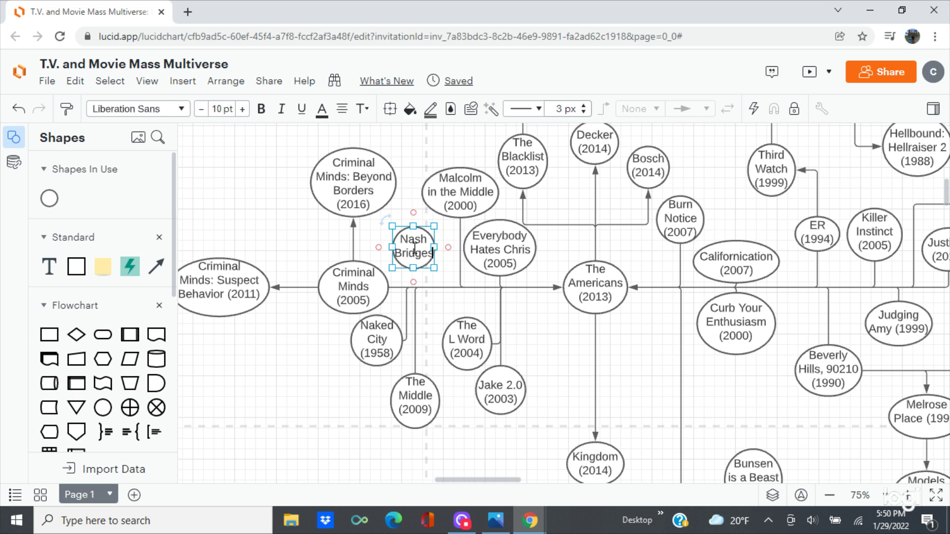
{"action": "type", "text": "("}
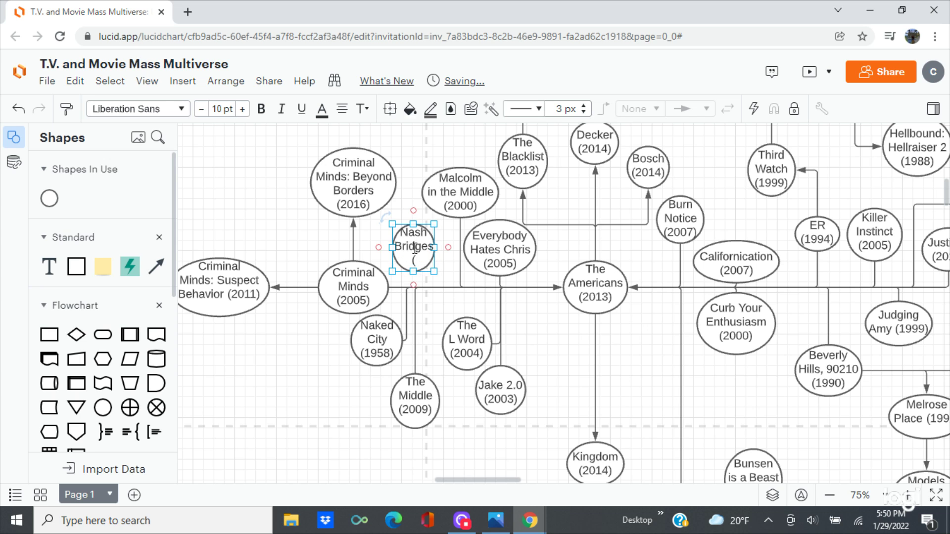
{"action": "type", "text": "1996"}
{"action": "type", "text": ")"}
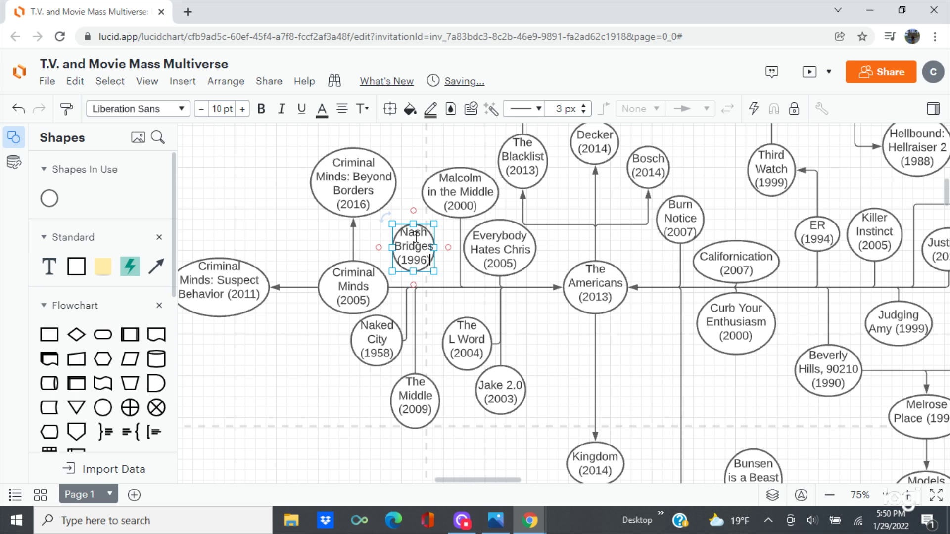
{"action": "key", "text": "Escape"}
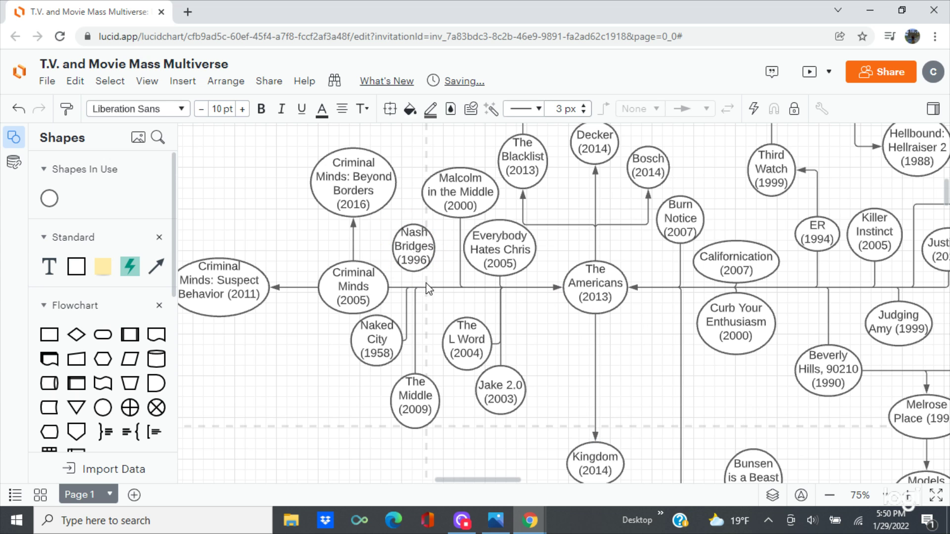
- Keep the circle's original size, link it to the main line below, and bring up NashBridges.jpg
{"action": "left_click_drag", "start_coordinate": [436, 271], "coordinate": [440, 278]}
{"action": "key", "text": "ctrl+z"}
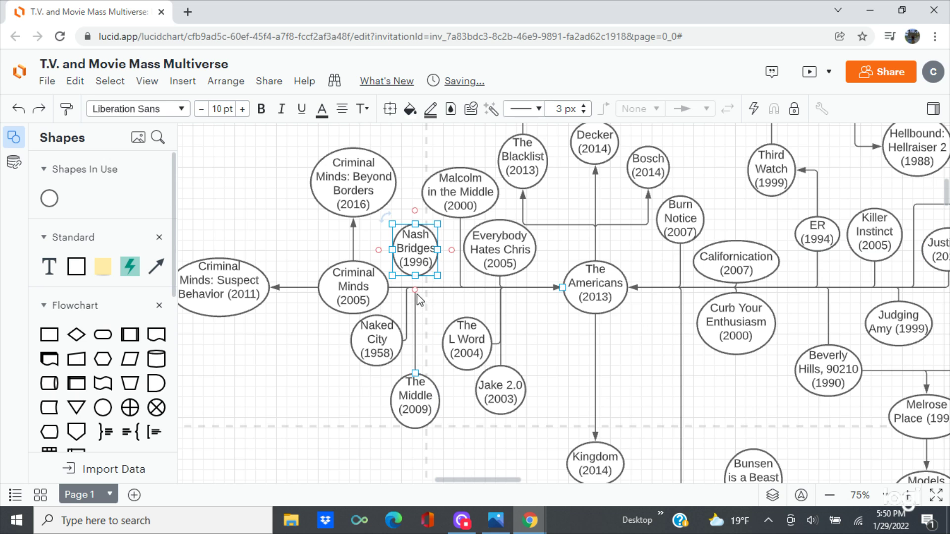
{"action": "left_click", "coordinate": [564, 291]}
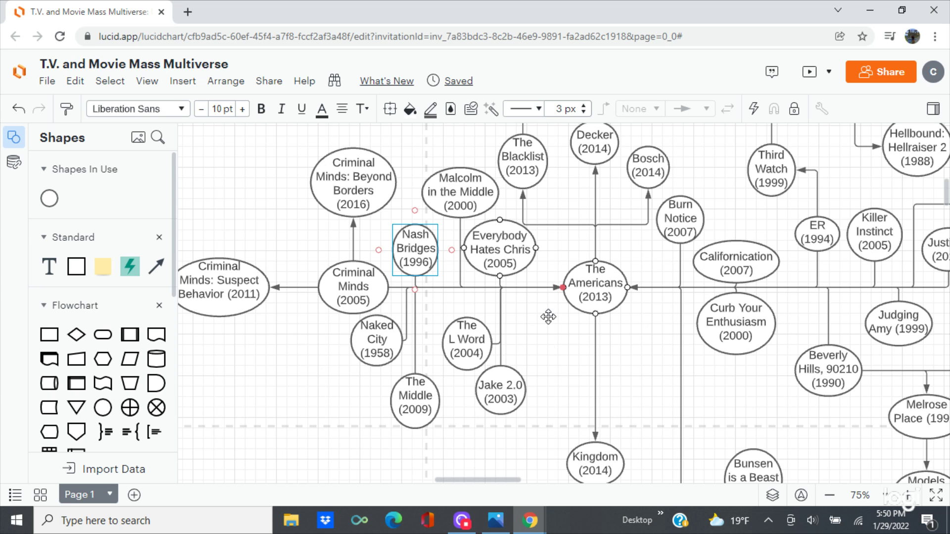
{"action": "left_click", "coordinate": [538, 296]}
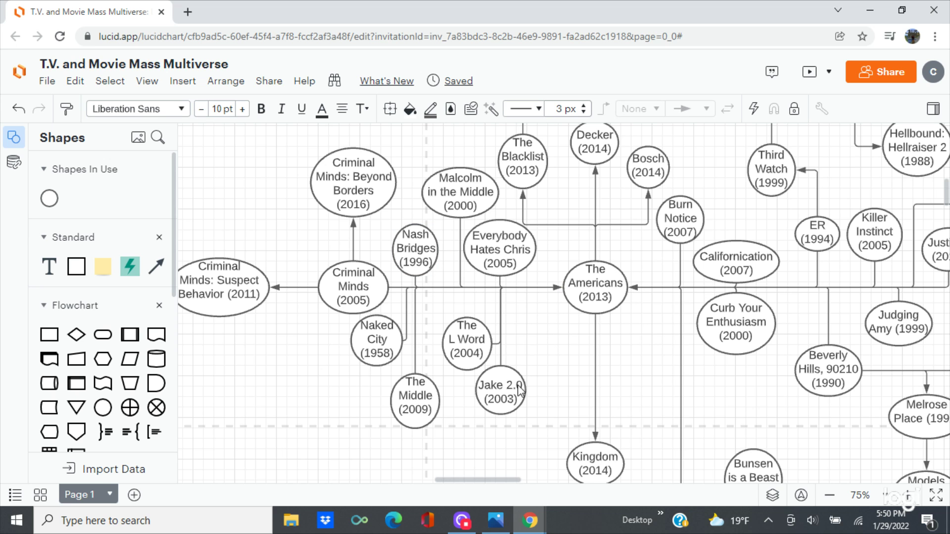
{"action": "left_click", "coordinate": [495, 519]}
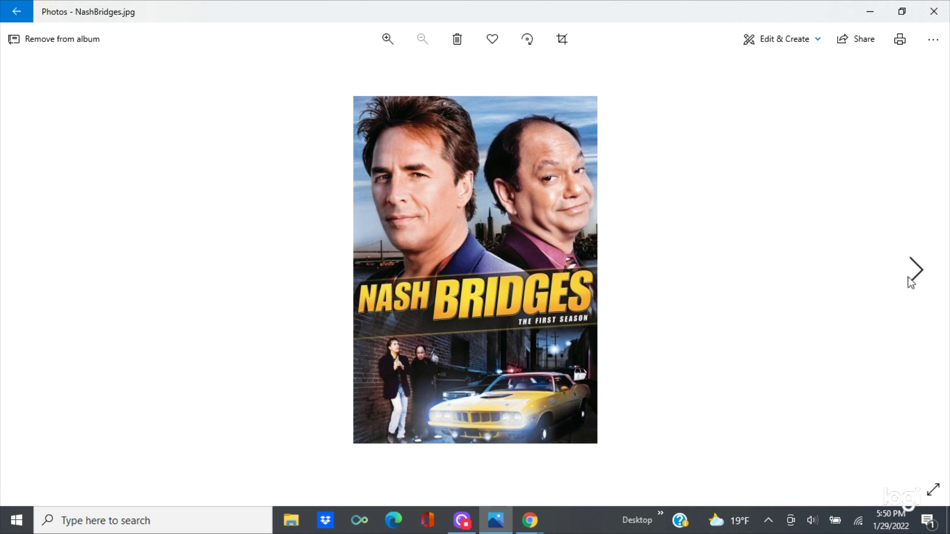
- Advance Photos to NashBridgesMovie.jpg and return to the Lucidchart diagram
{"action": "left_click", "coordinate": [910, 282]}
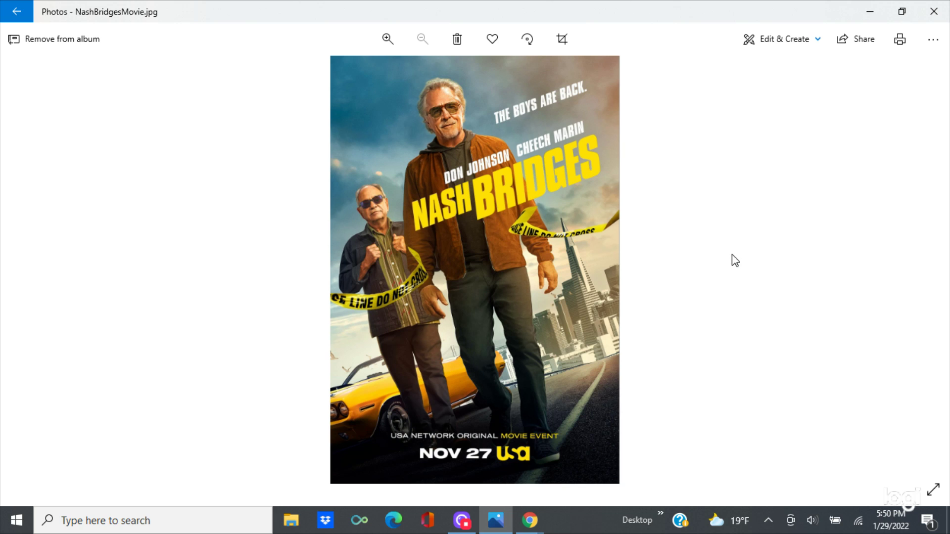
{"action": "mouse_move", "coordinate": [541, 517]}
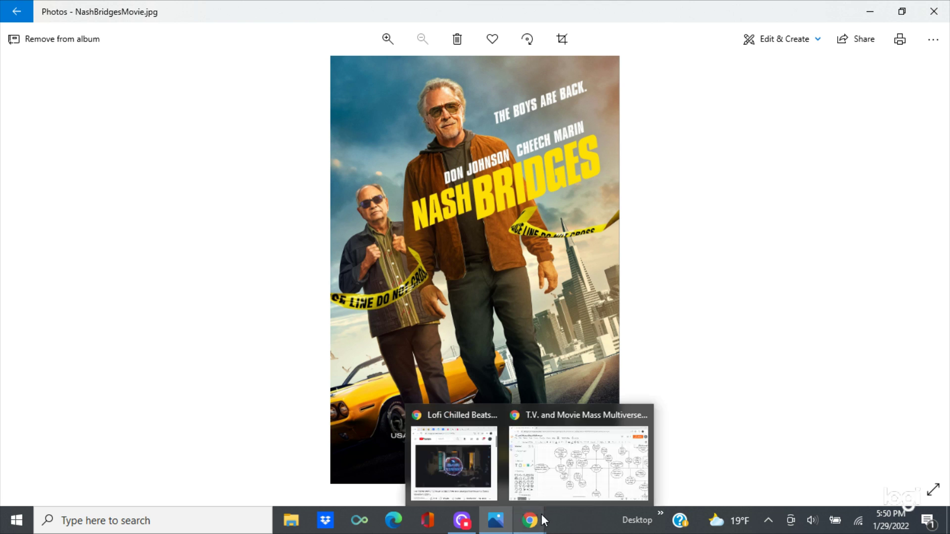
{"action": "left_click", "coordinate": [583, 465]}
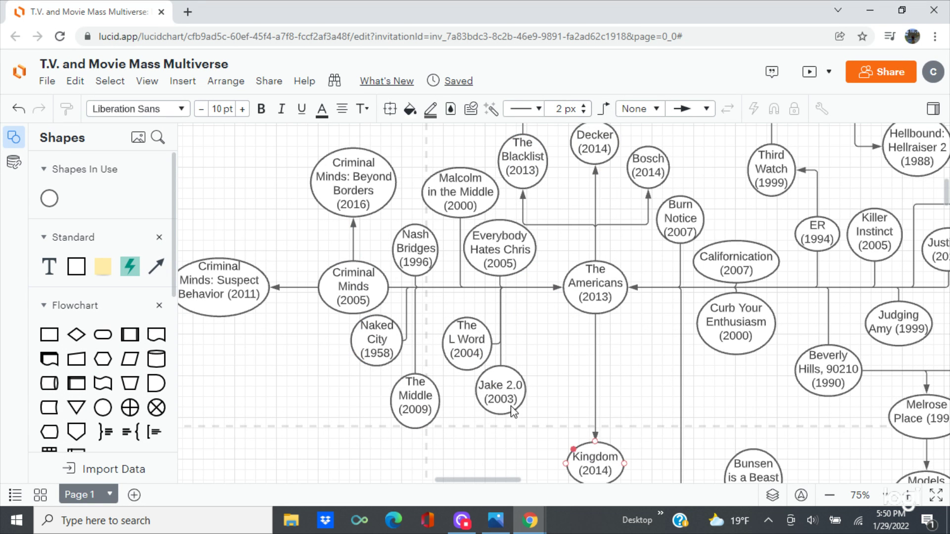
- Place a circle above Nash Bridges (1996) and label it 'Nash Bridges (2021)'
{"action": "mouse_move", "coordinate": [525, 398]}
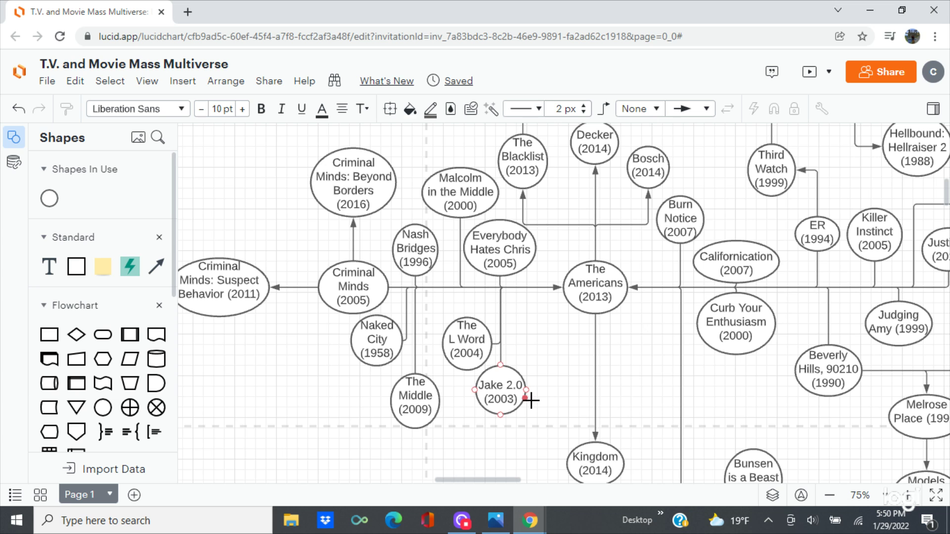
{"action": "scroll", "coordinate": [532, 400], "scroll_direction": "up", "scroll_amount": 3}
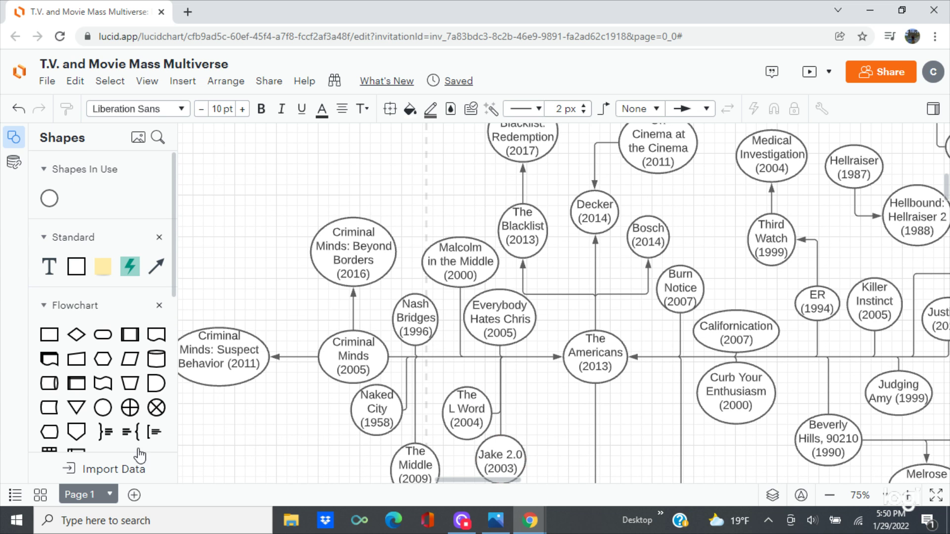
{"action": "mouse_move", "coordinate": [103, 408]}
{"action": "mouse_move", "coordinate": [103, 408]}
{"action": "left_mouse_down"}
{"action": "mouse_move", "coordinate": [410, 230]}
{"action": "mouse_move", "coordinate": [422, 211]}
{"action": "mouse_move", "coordinate": [415, 209]}
{"action": "left_mouse_up"}
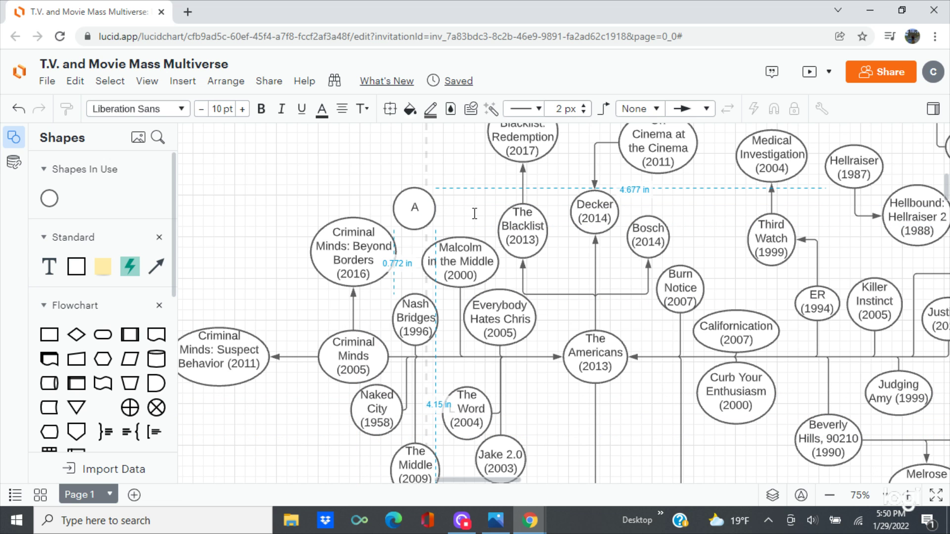
{"action": "key", "text": "ctrl+z"}
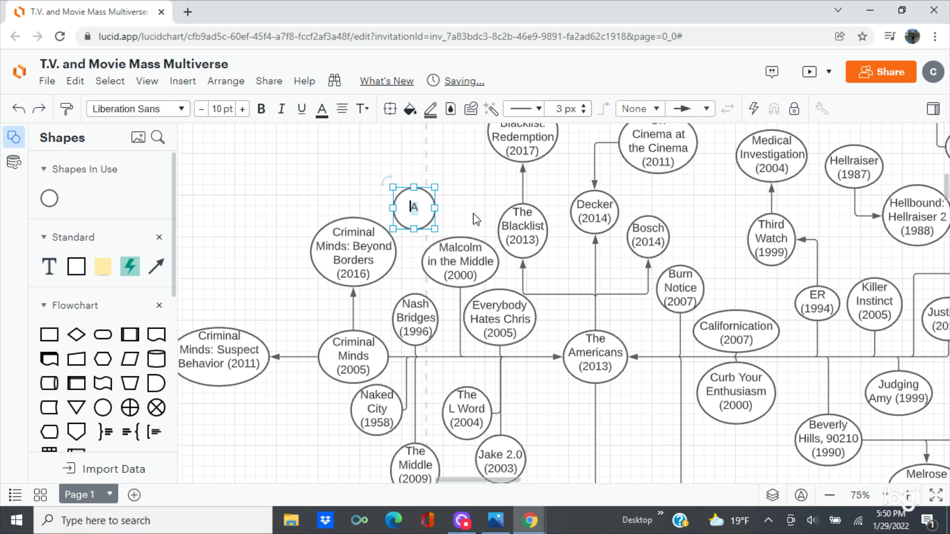
{"action": "type", "text": "Nah"}
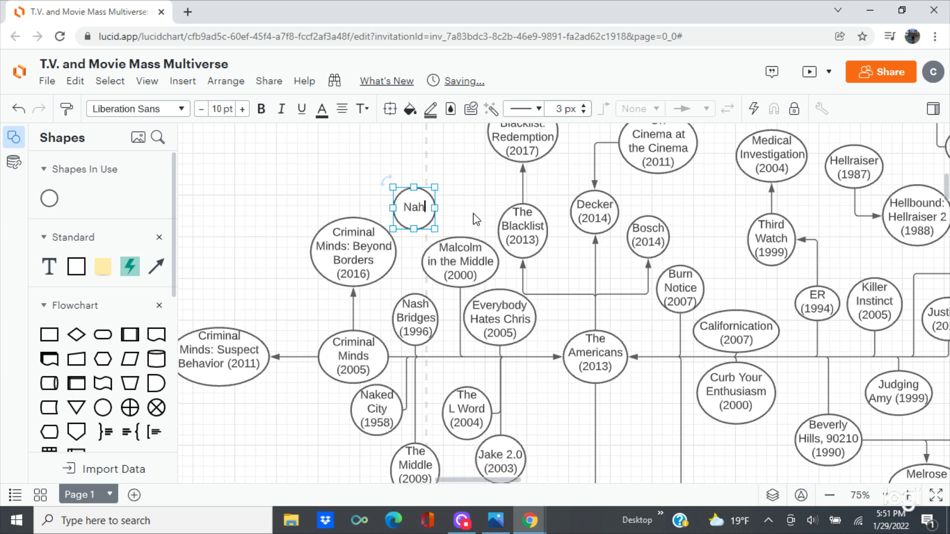
{"action": "key", "text": "BackSpace"}
{"action": "type", "text": "sh"}
{"action": "type", "text": " Brid"}
{"action": "type", "text": "ges ("}
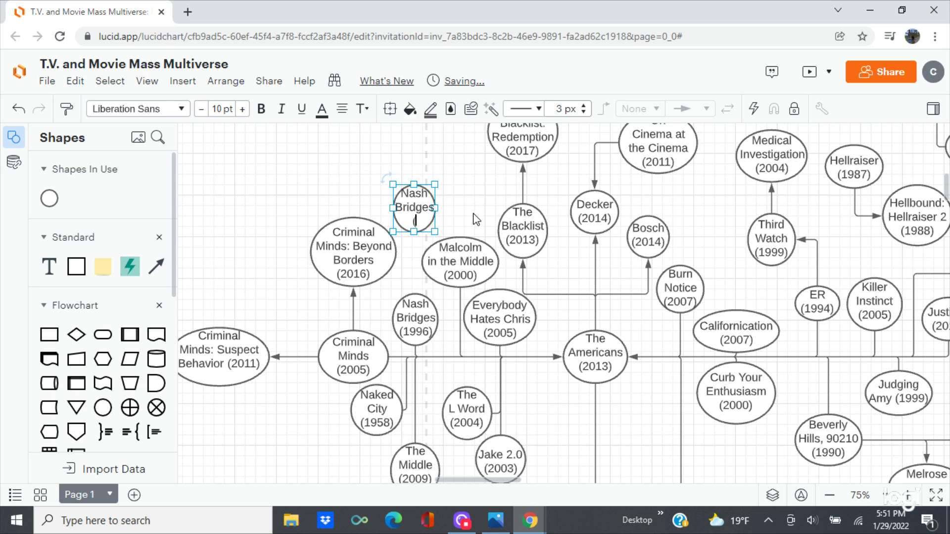
{"action": "type", "text": "2021"}
{"action": "type", "text": ")"}
- Enlarge the Nash Bridges (2021) circle slightly and draw an arrow up to it from Nash Bridges (1996)
{"action": "left_click", "coordinate": [456, 191]}
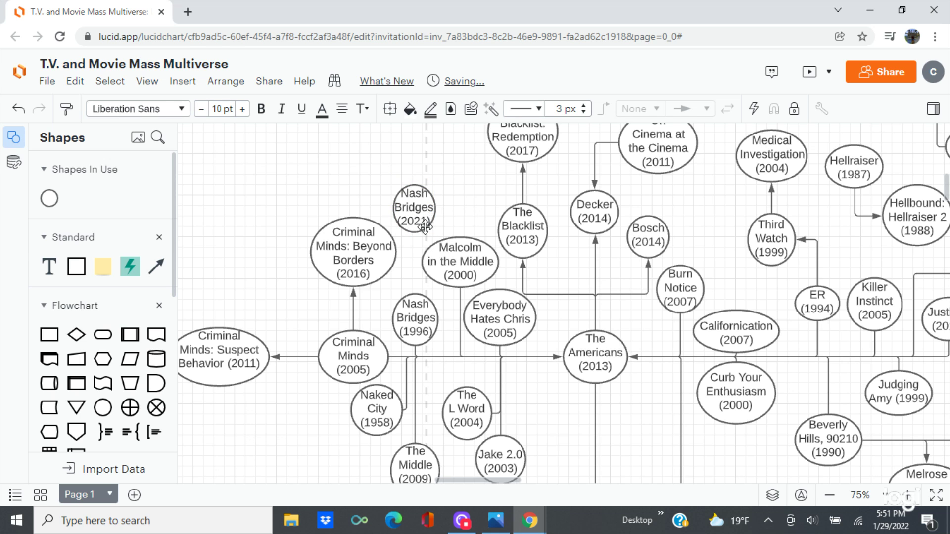
{"action": "left_click", "coordinate": [425, 226]}
{"action": "mouse_move", "coordinate": [436, 232]}
{"action": "left_mouse_down"}
{"action": "mouse_move", "coordinate": [449, 236]}
{"action": "mouse_move", "coordinate": [423, 218]}
{"action": "left_mouse_up"}
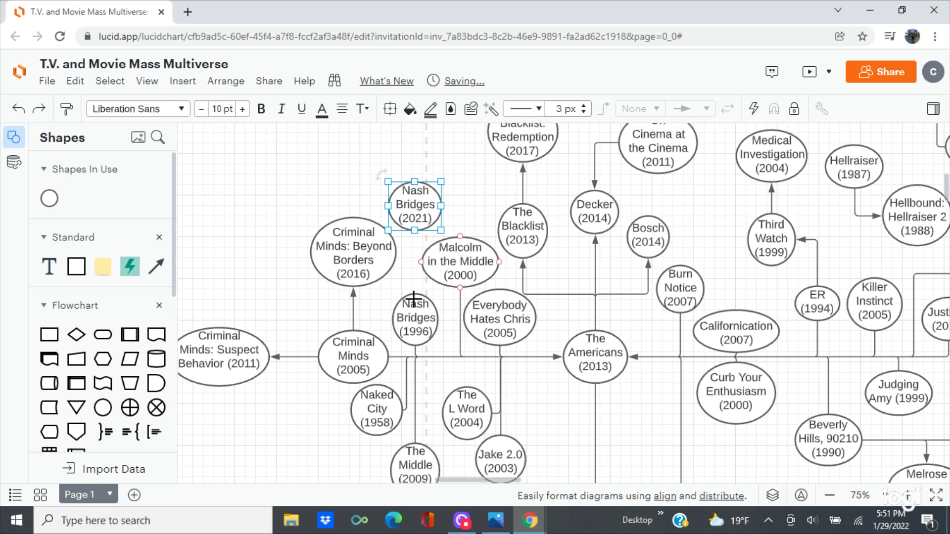
{"action": "left_click_drag", "start_coordinate": [415, 293], "coordinate": [415, 231]}
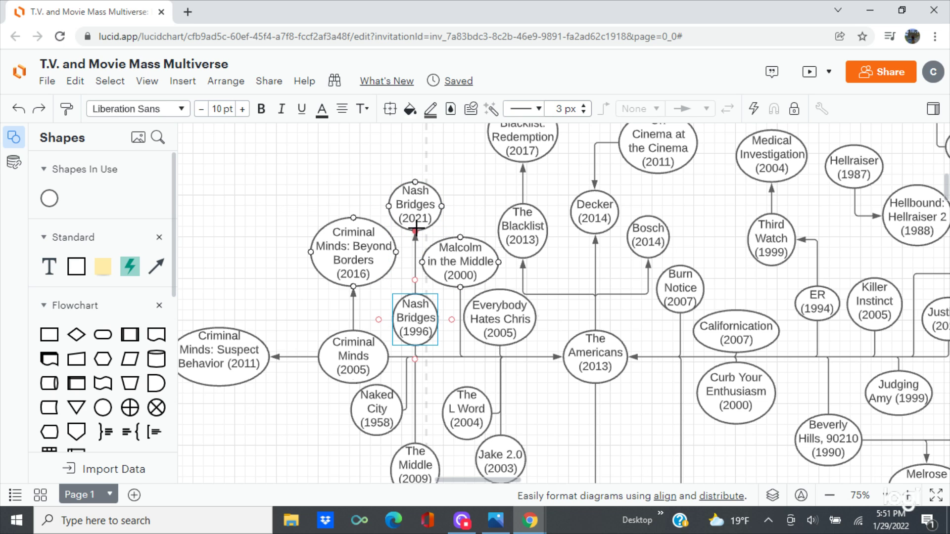
{"action": "left_click", "coordinate": [477, 190]}
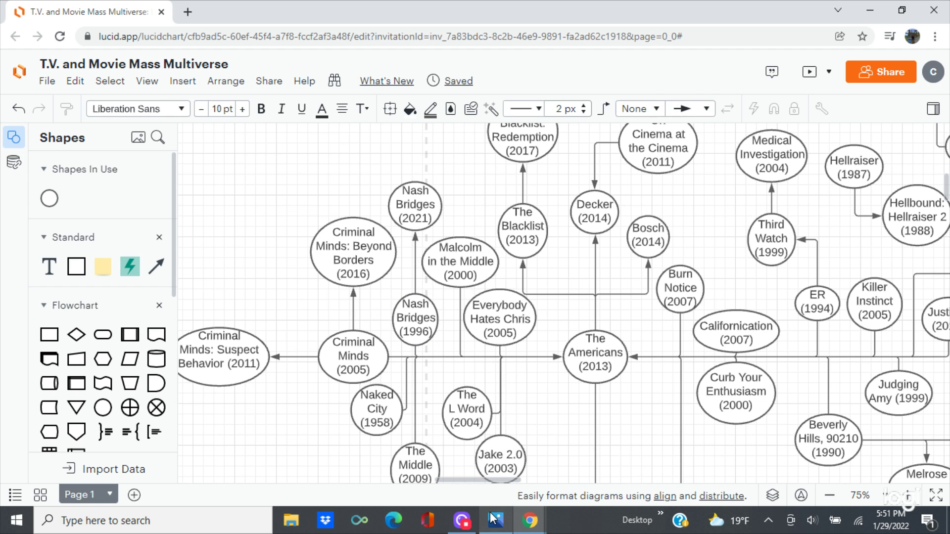
{"action": "mouse_move", "coordinate": [495, 519]}
{"action": "left_click", "coordinate": [479, 450]}
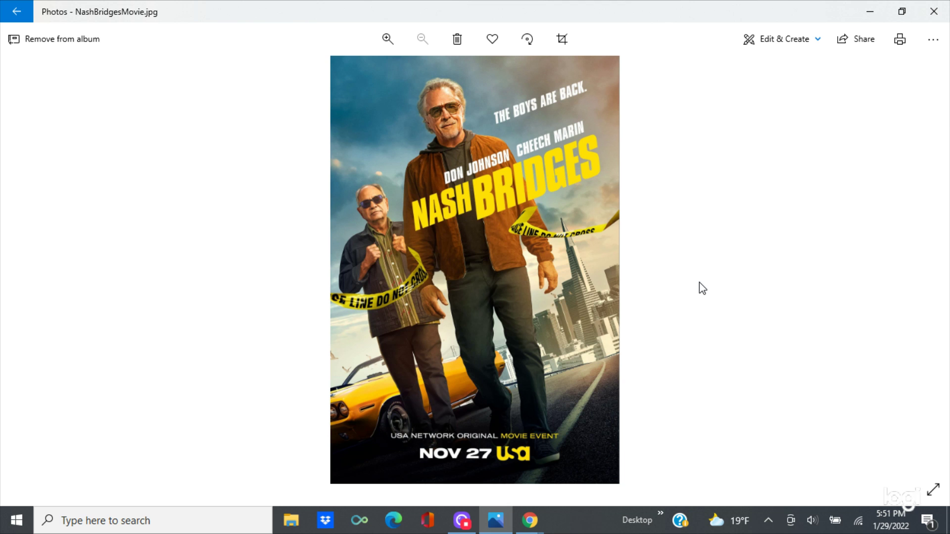
{"action": "left_click", "coordinate": [529, 519]}
{"action": "left_click", "coordinate": [584, 468]}
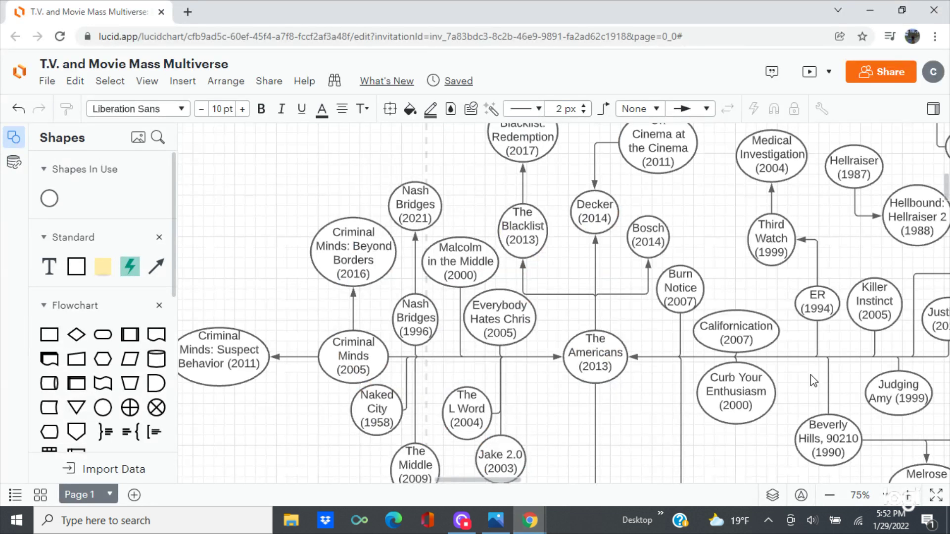
- Zoom out to 50%, then use Zoom to Content to fit the whole web on screen
{"action": "left_click", "coordinate": [836, 497]}
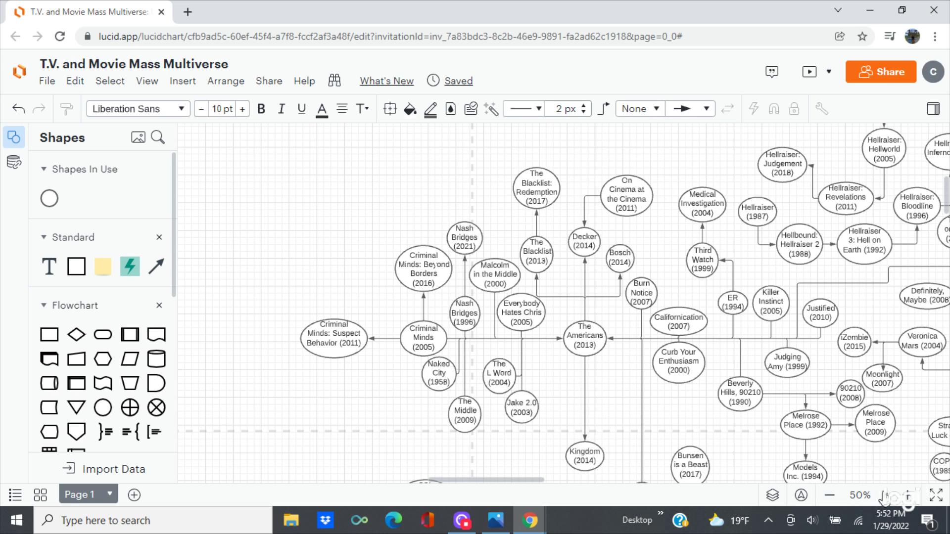
{"action": "left_click", "coordinate": [882, 495]}
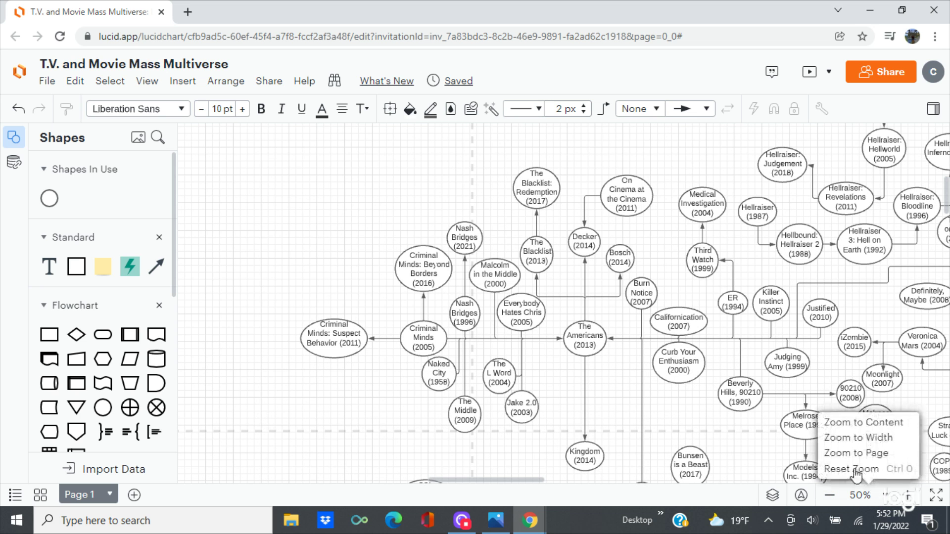
{"action": "left_click", "coordinate": [845, 424]}
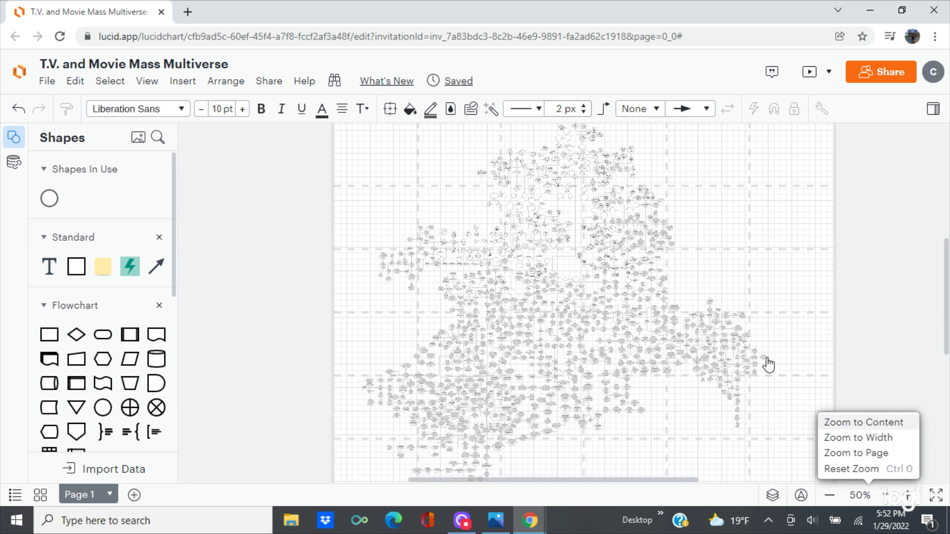